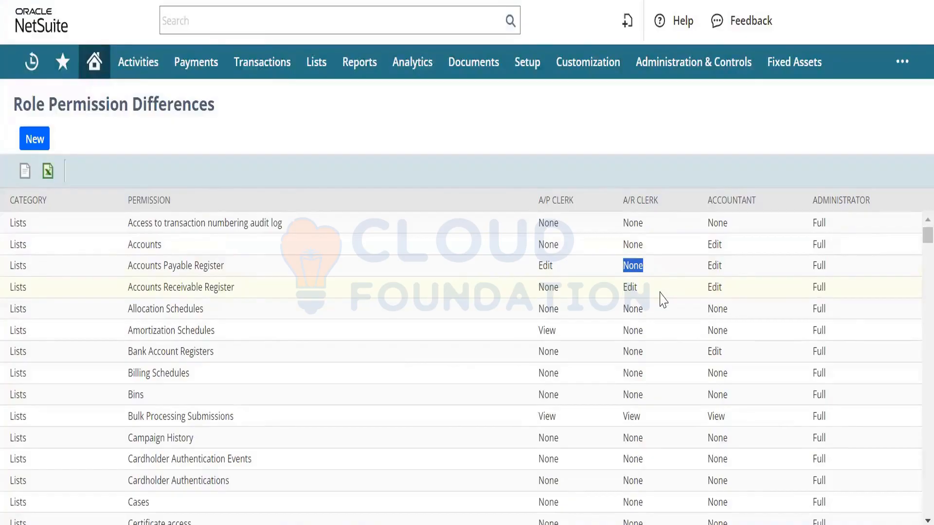
Step: Export the Role Permission Differences list to RolePermissionDifferences642.xls and open the download
left_click(49, 174)
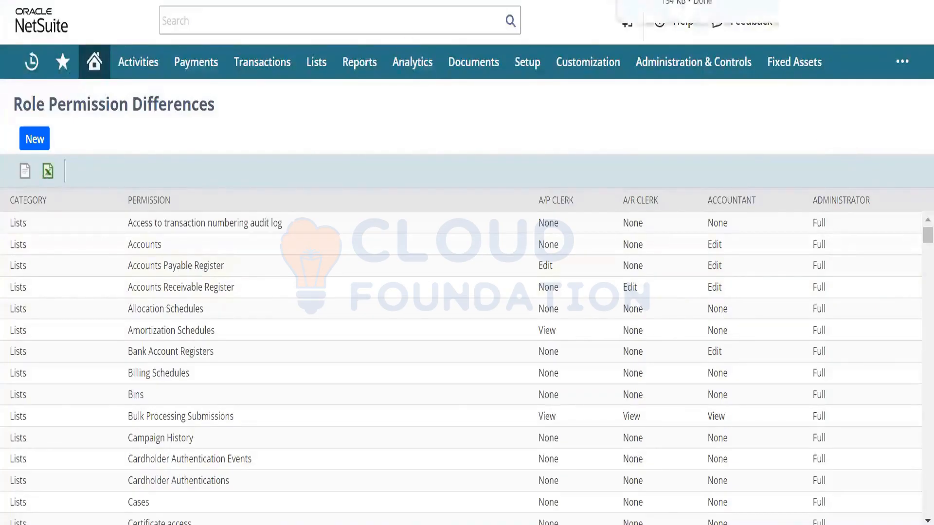
left_click(686, 3)
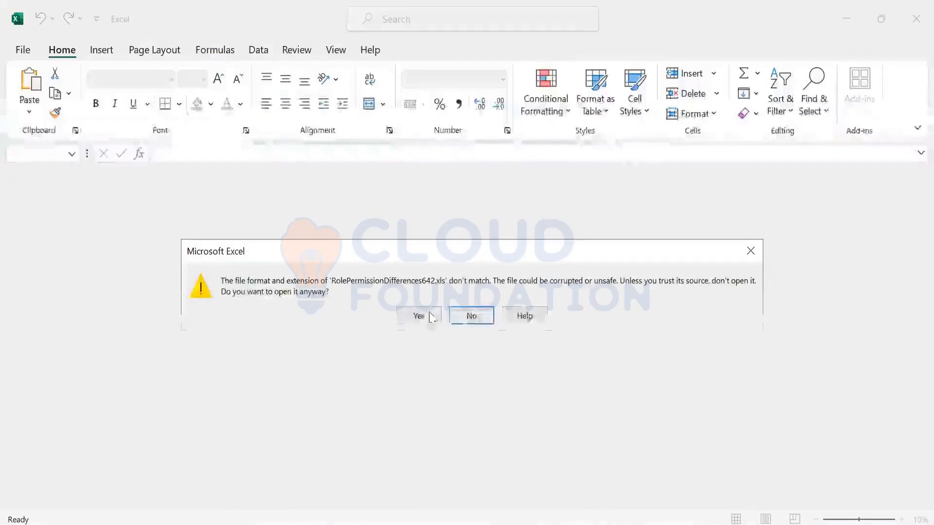
Step: Open the workbook past the format warning, enable editing, and auto-fit column A
left_click(426, 317)
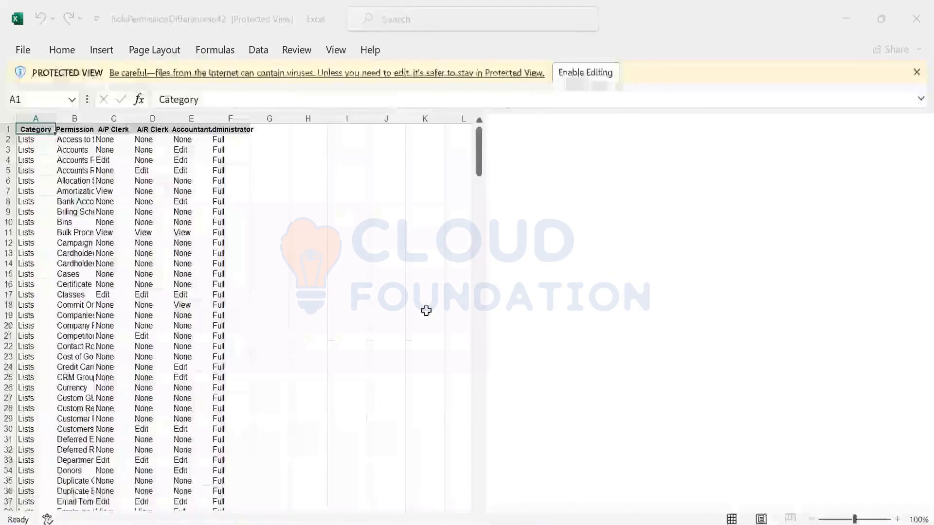
left_click(595, 72)
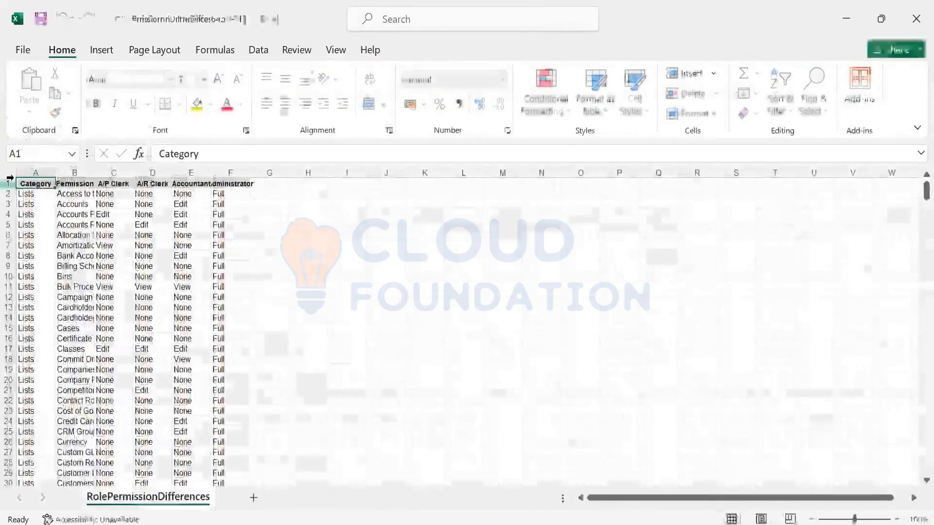
left_click(9, 184)
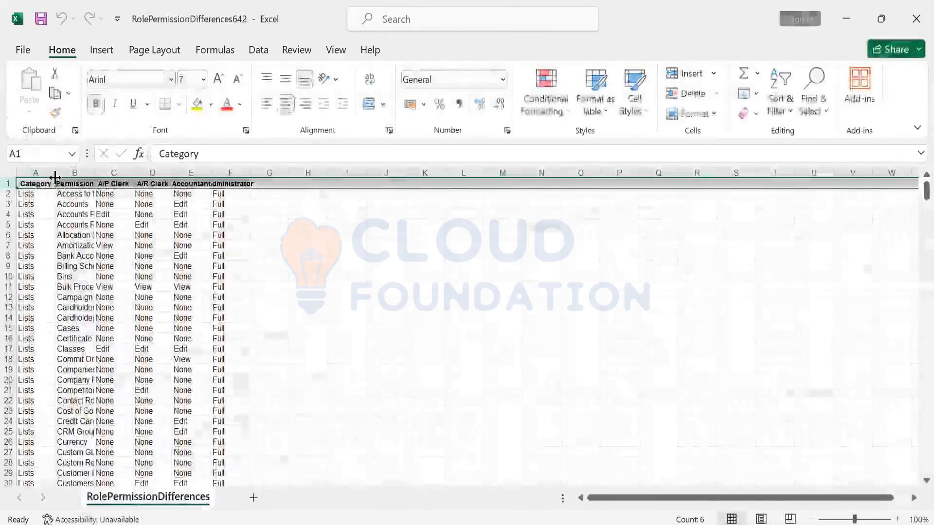
double_click(55, 173)
Step: Enter Edit in D3 for A/R Clerk on Accounts and fill it yellow
key("Down")
key("Down")
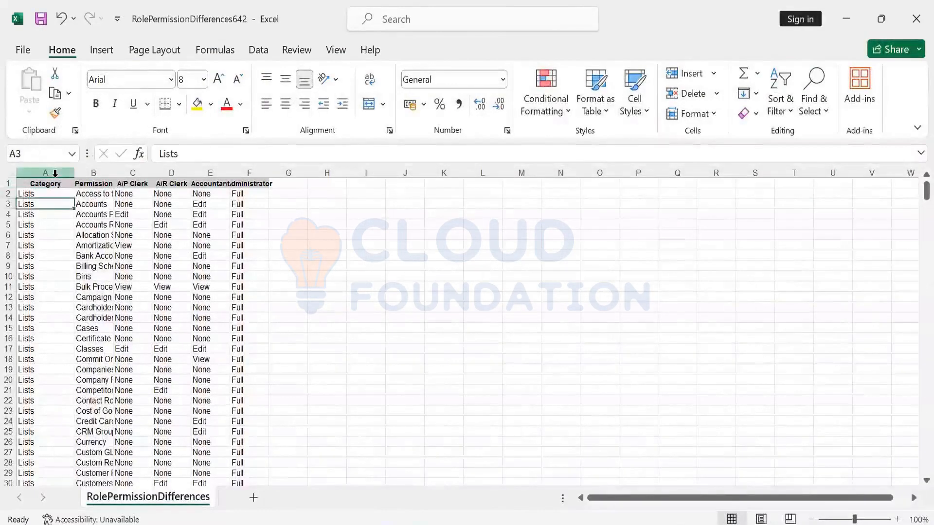
key("Right")
key("Right")
key("Right")
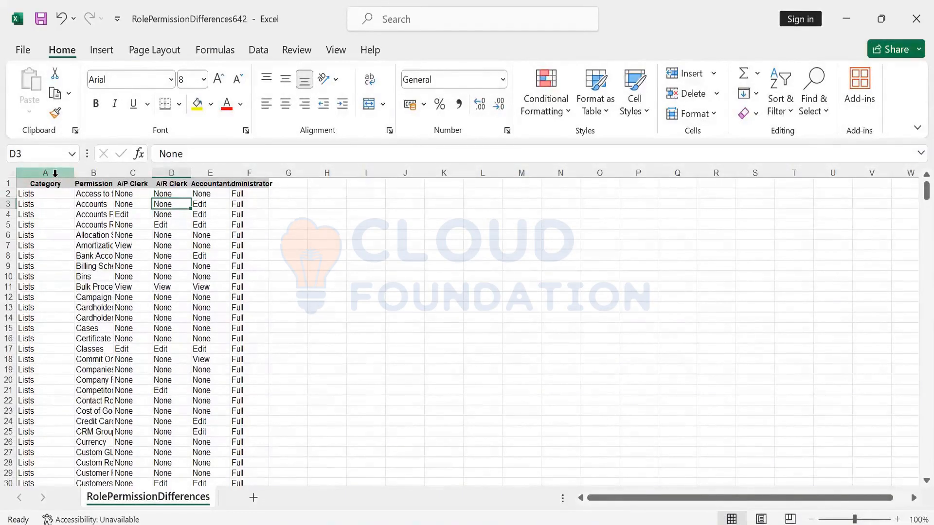
type("Edit")
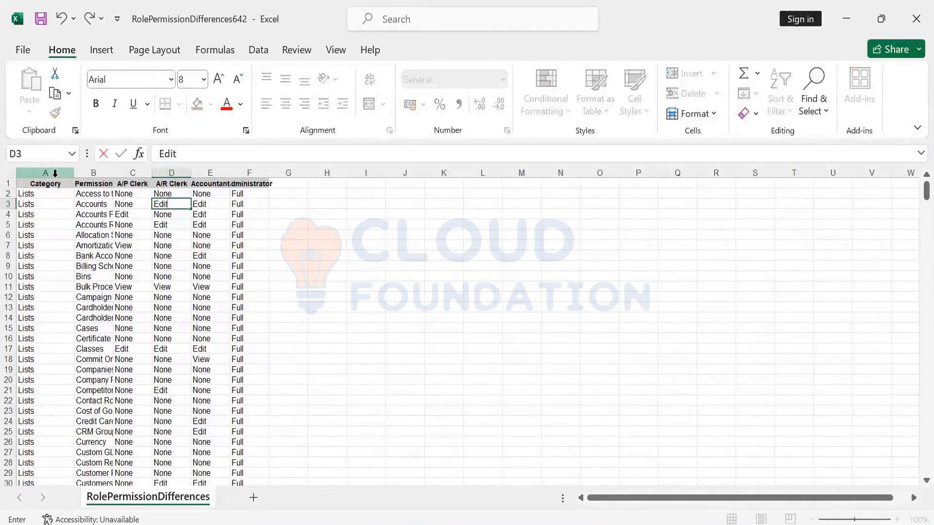
key("ctrl+Return")
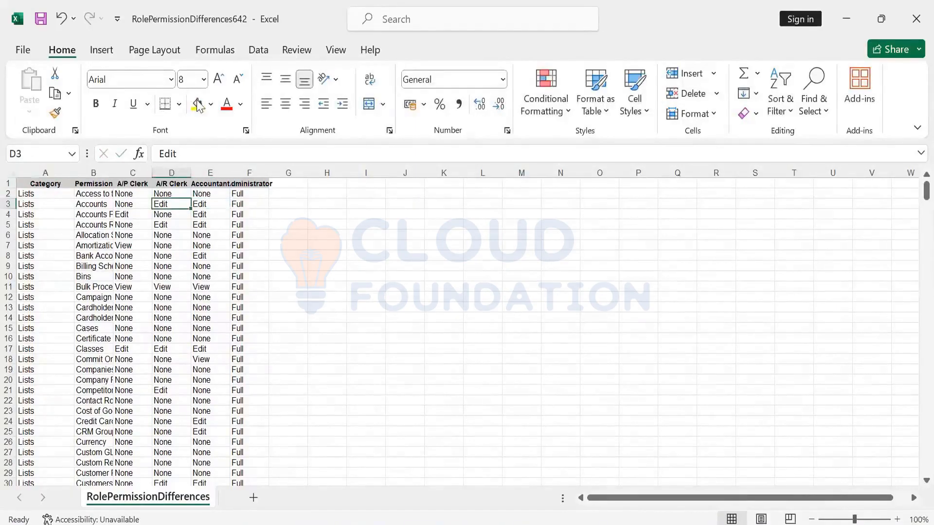
left_click(198, 106)
Step: Enter Full in D9 for Billing Schedules, fill it yellow, and return to NetSuite
key("Down")
key("Down")
key("Down")
key("Down")
key("Down")
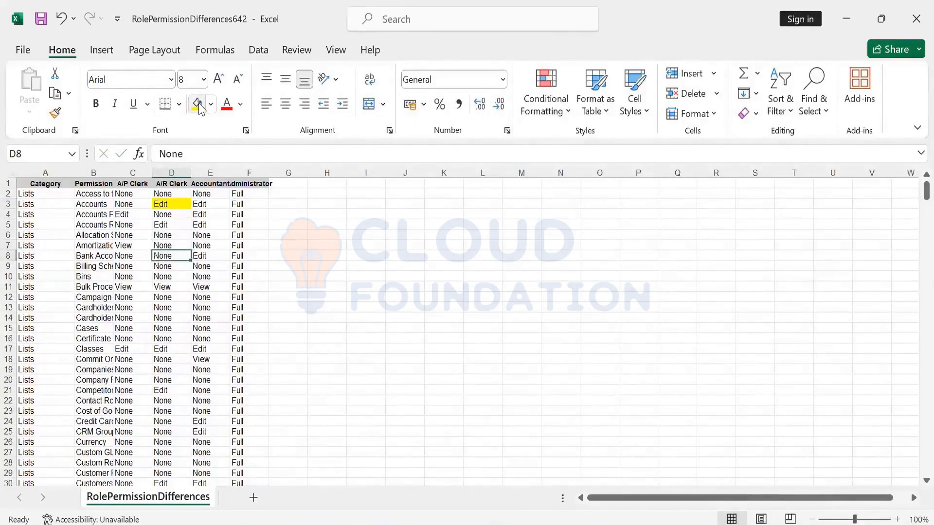
key("Down")
type("FULL")
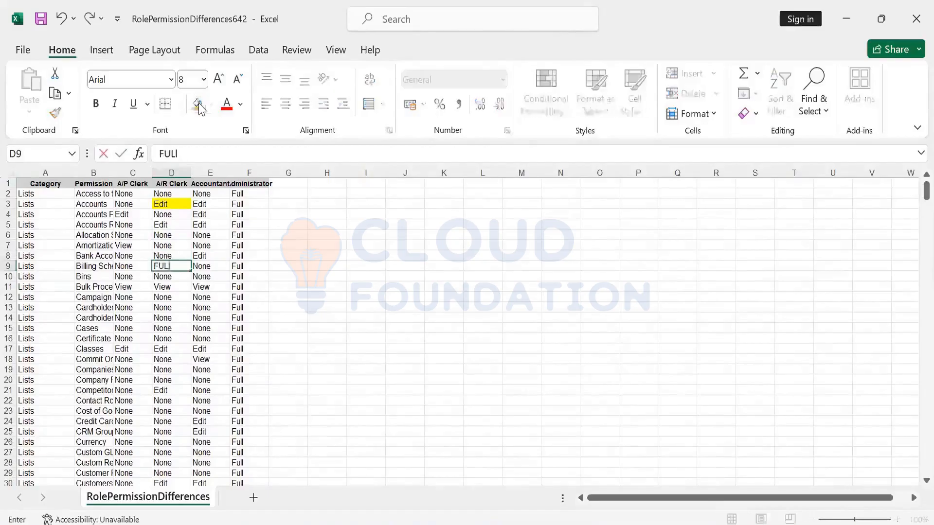
key("BackSpace")
key("BackSpace")
key("BackSpace")
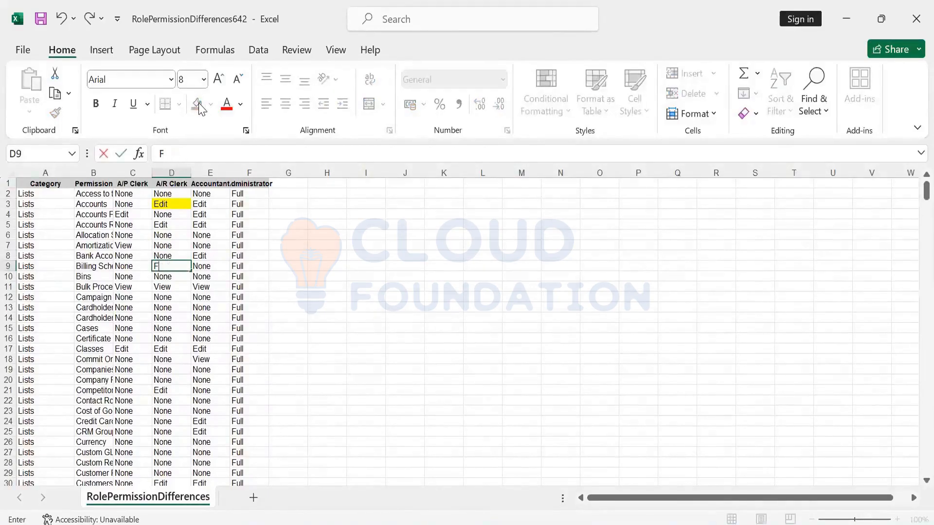
type("ull")
key("Tab")
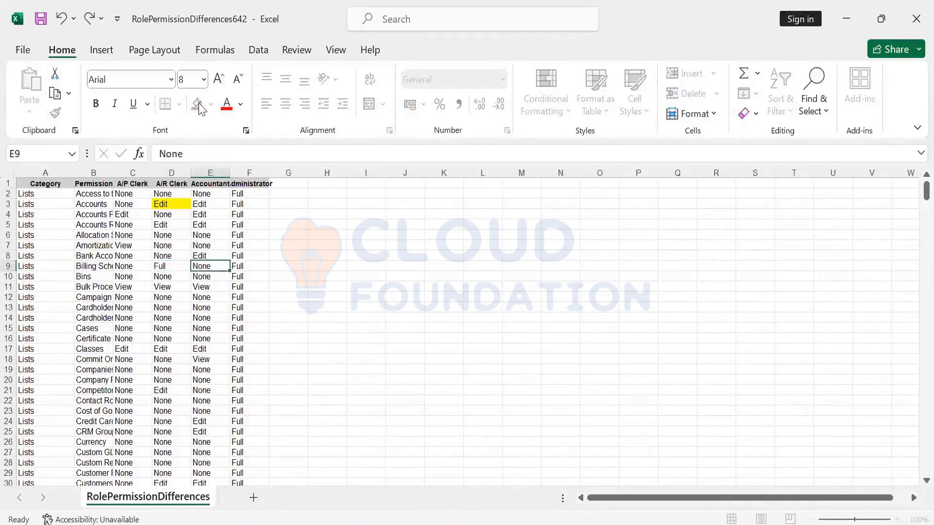
key("Left")
left_click(197, 103)
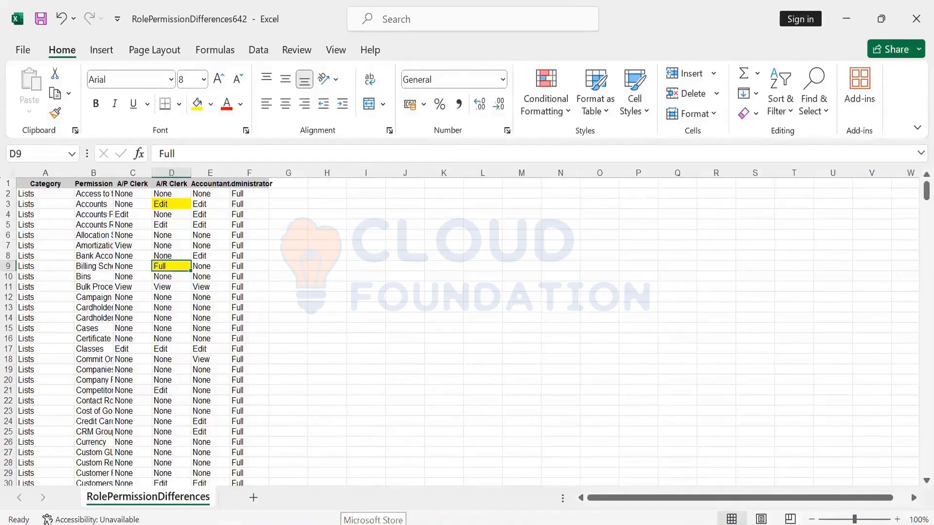
key("alt+Tab")
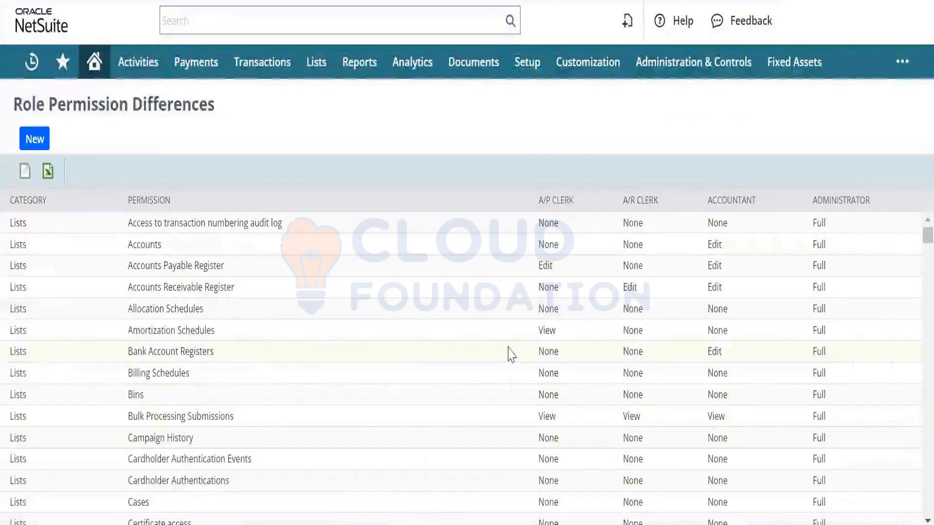
key("alt+Tab")
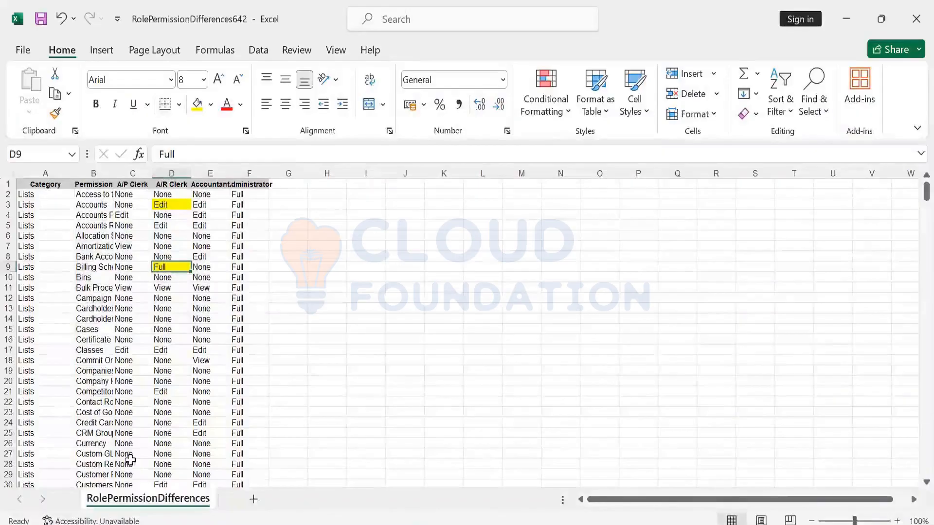
key("alt+Tab")
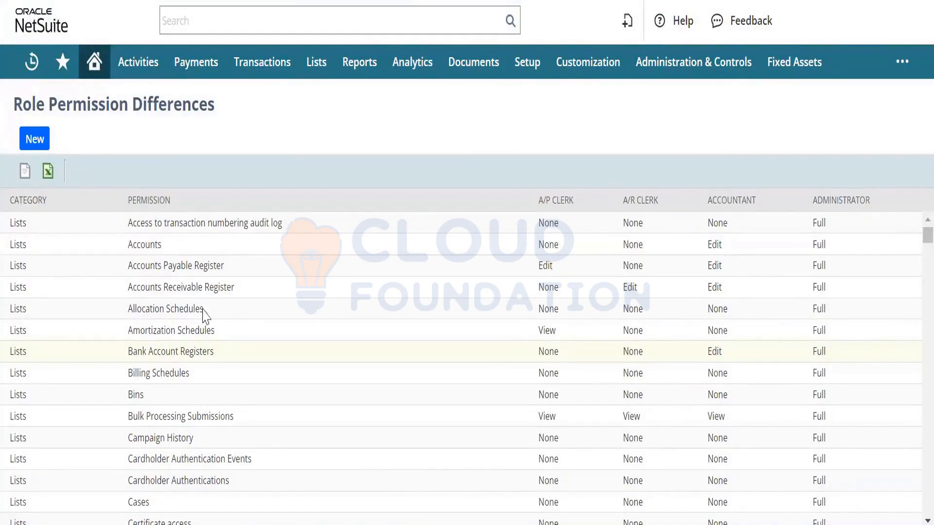
Step: Go to Setup > Users/Roles > Show Role Differences to reach the blank comparison form
mouse_move(529, 83)
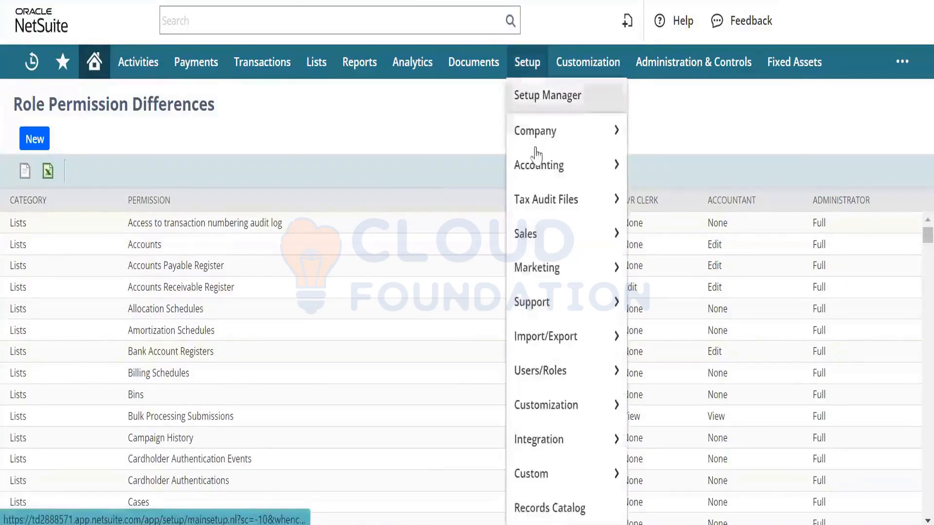
mouse_move(537, 371)
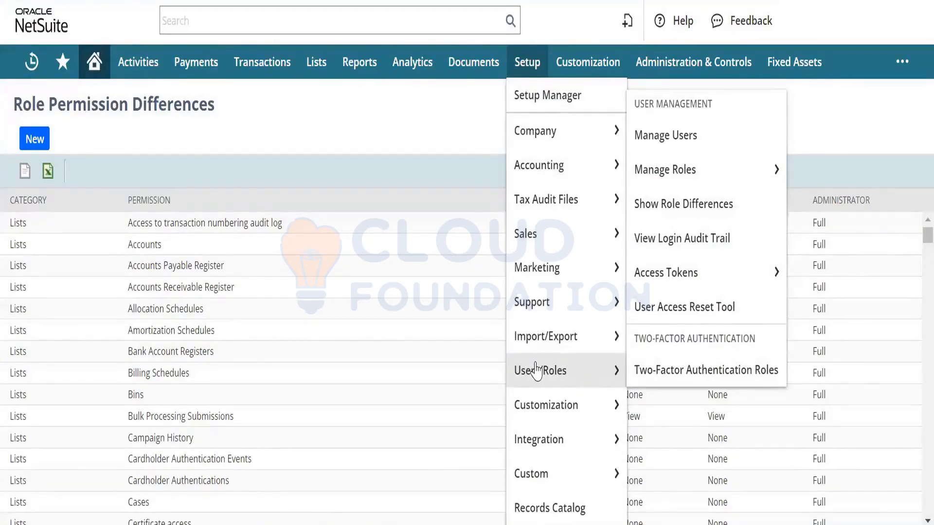
mouse_move(580, 346)
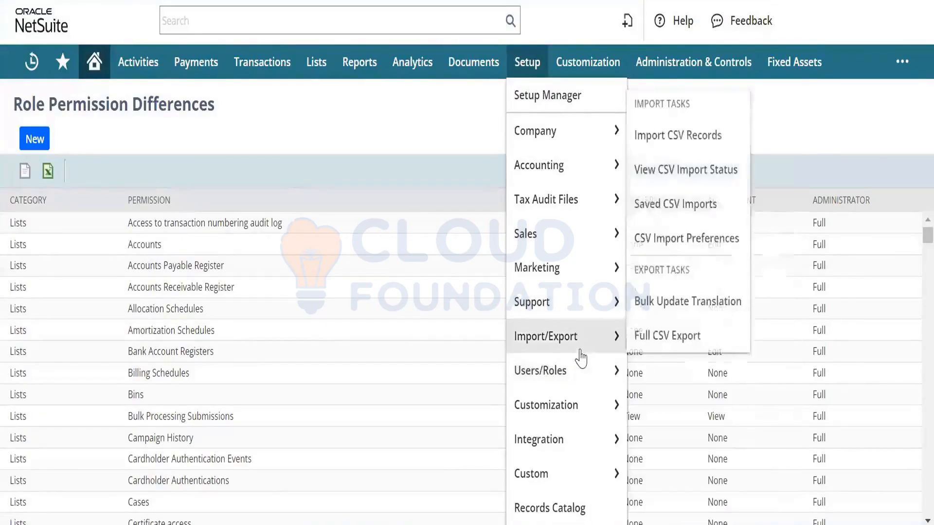
mouse_move(623, 365)
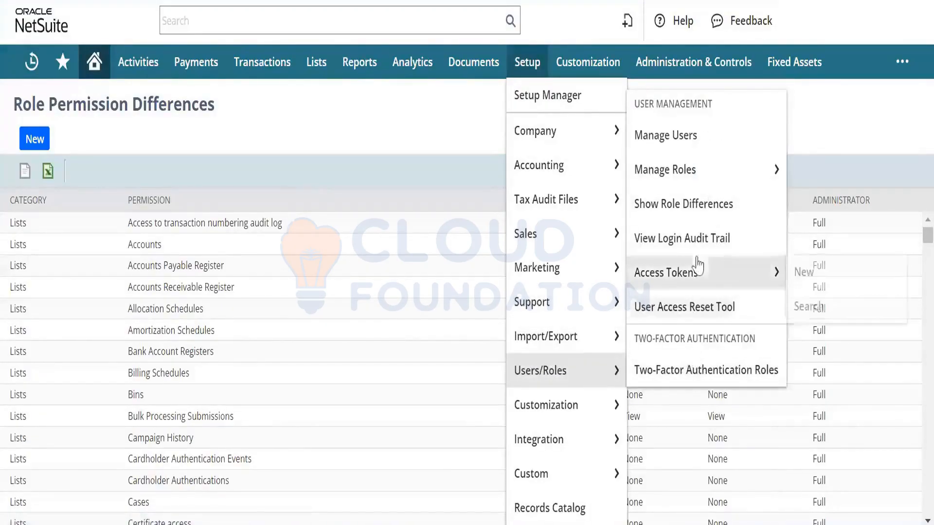
mouse_move(701, 176)
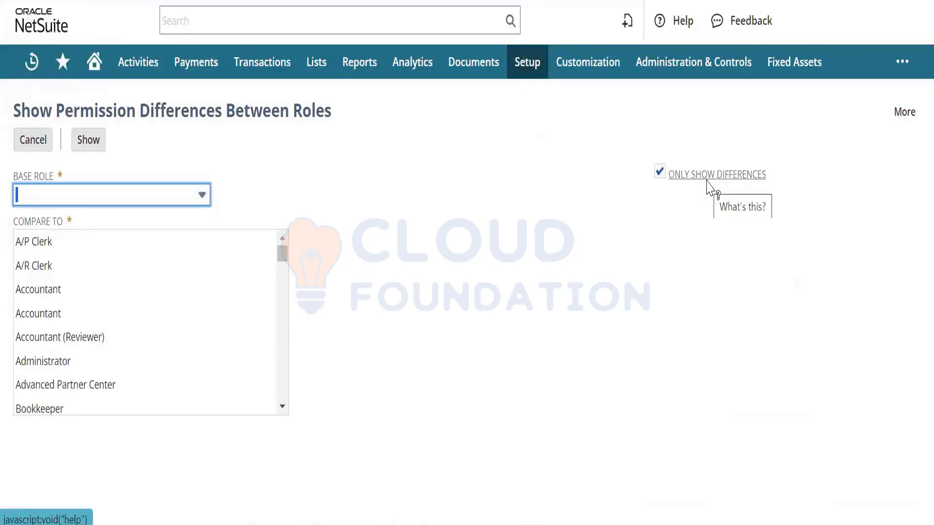
Step: Compare base role A/P Clerk against A/R Clerk, showing all permissions rather than only differences
left_click(166, 203)
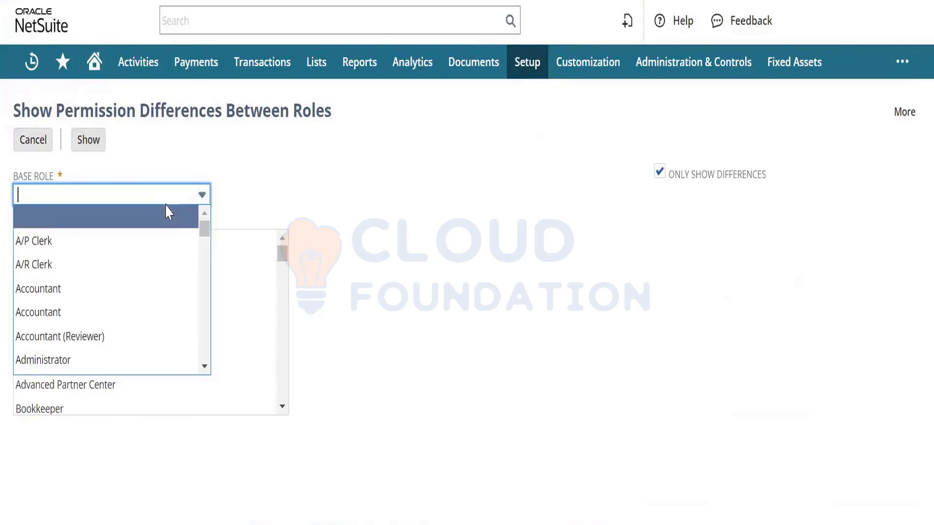
left_click(163, 240)
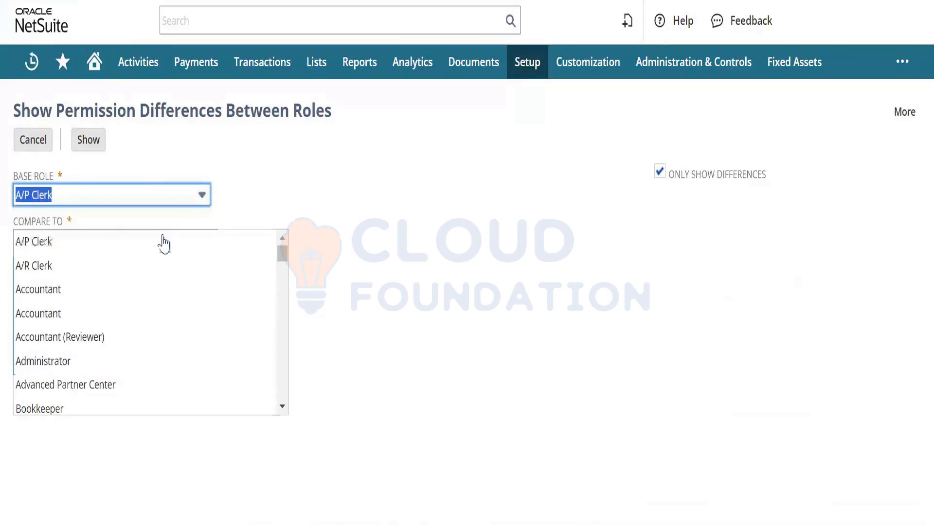
left_click(114, 245)
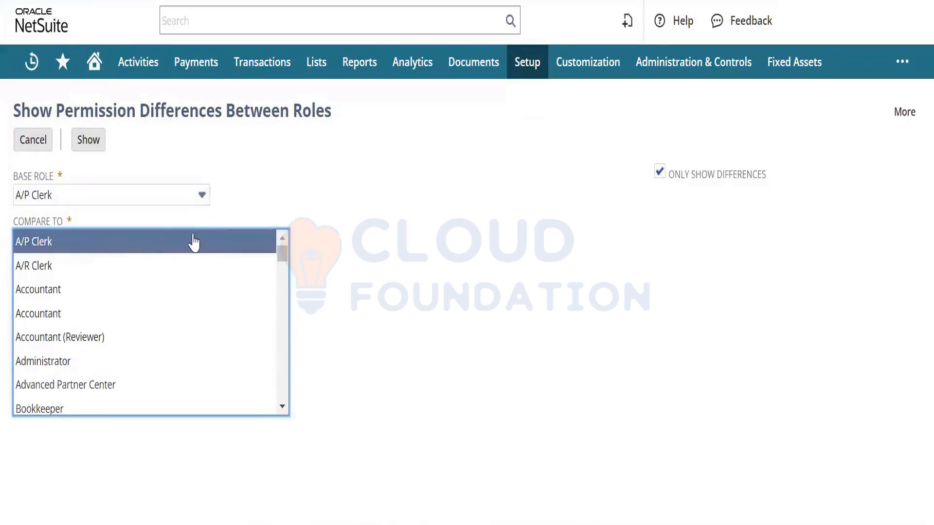
left_click(96, 268)
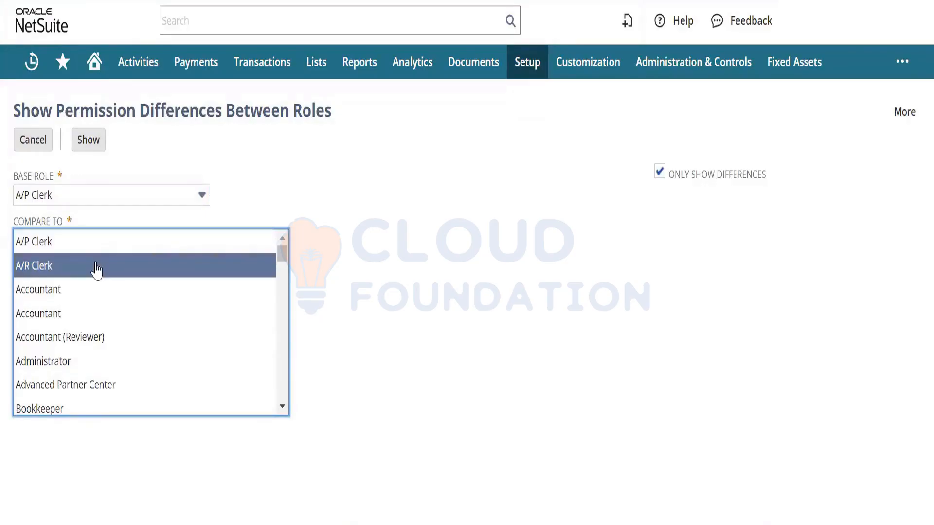
left_click(660, 173)
left_click(87, 140)
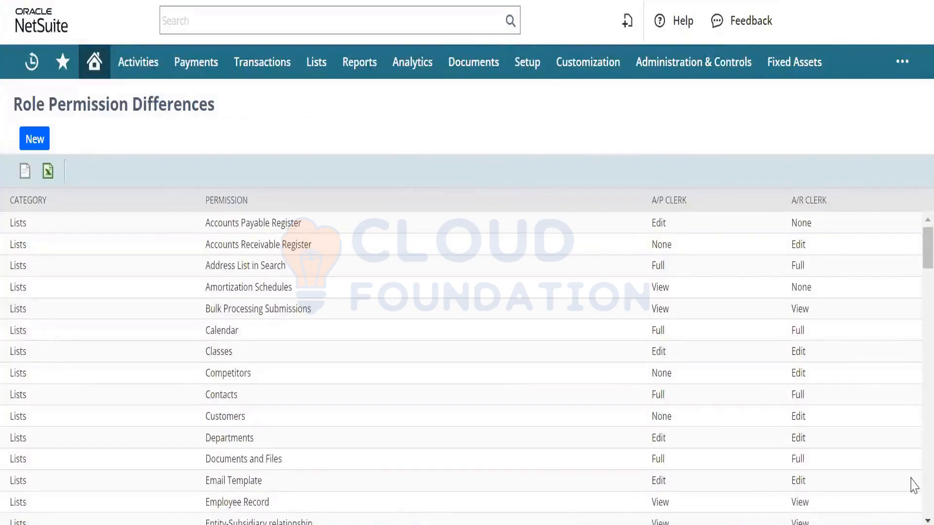
double_click(808, 438)
left_click_drag(646, 440, 205, 438)
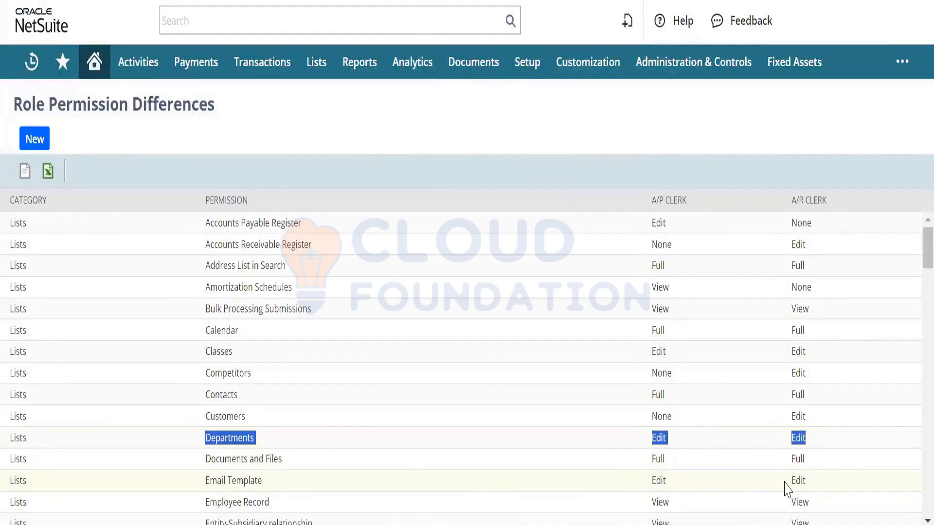
left_click_drag(808, 465, 209, 459)
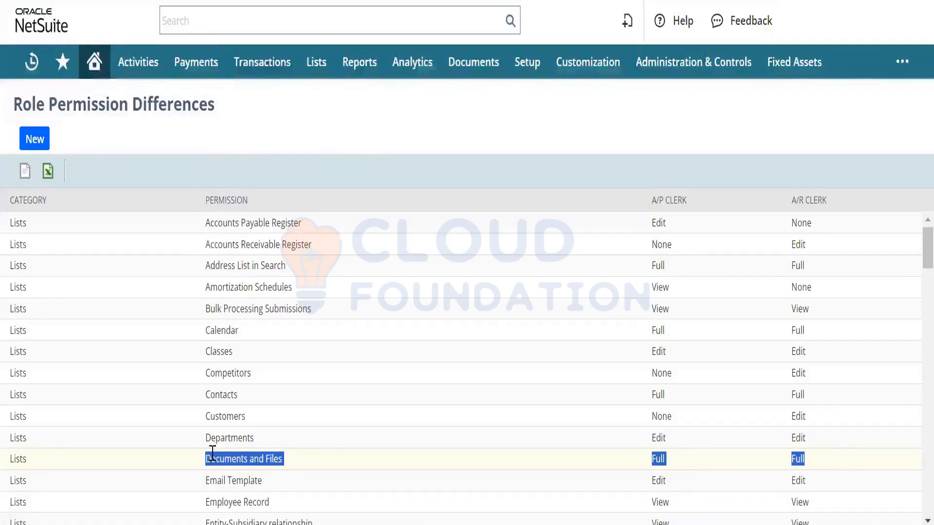
Step: In the Excel permissions workbook, select the Permission column B down to its end
left_click(519, 524)
left_click(519, 467)
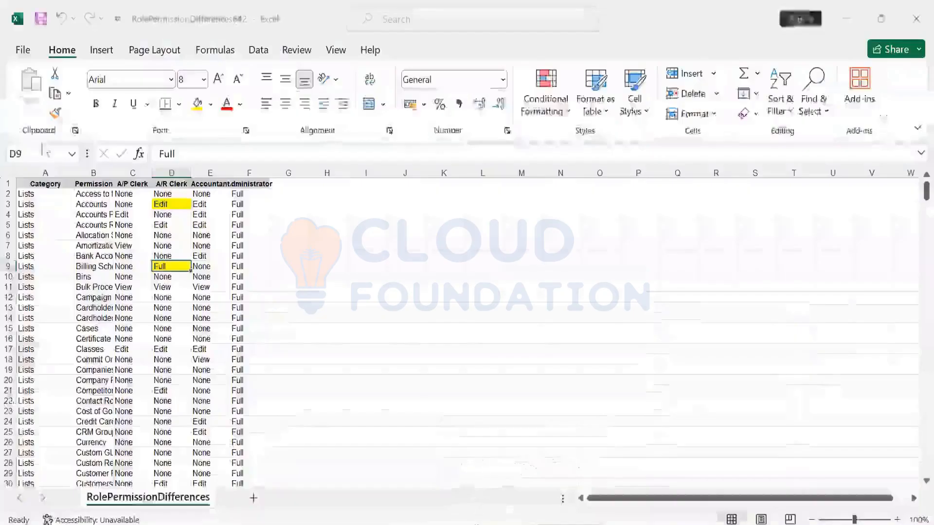
left_click(87, 197)
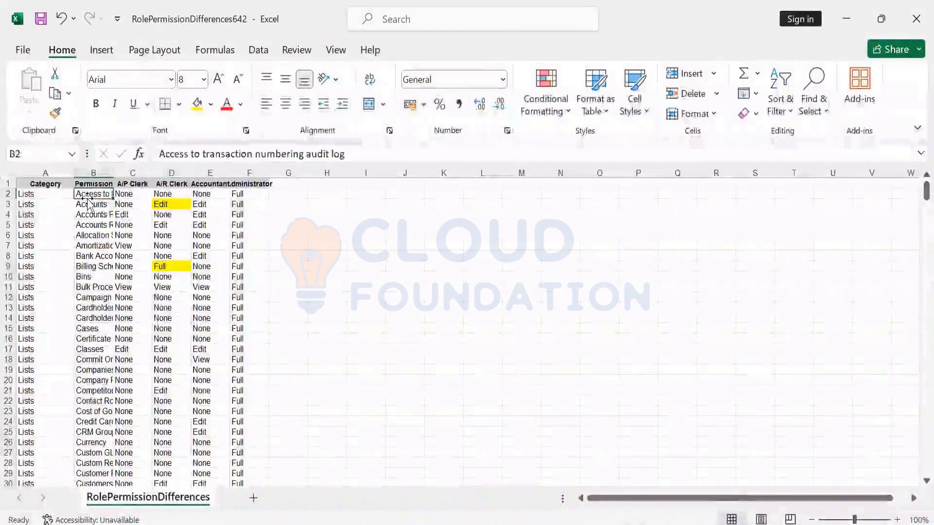
key("ctrl+shift+Down")
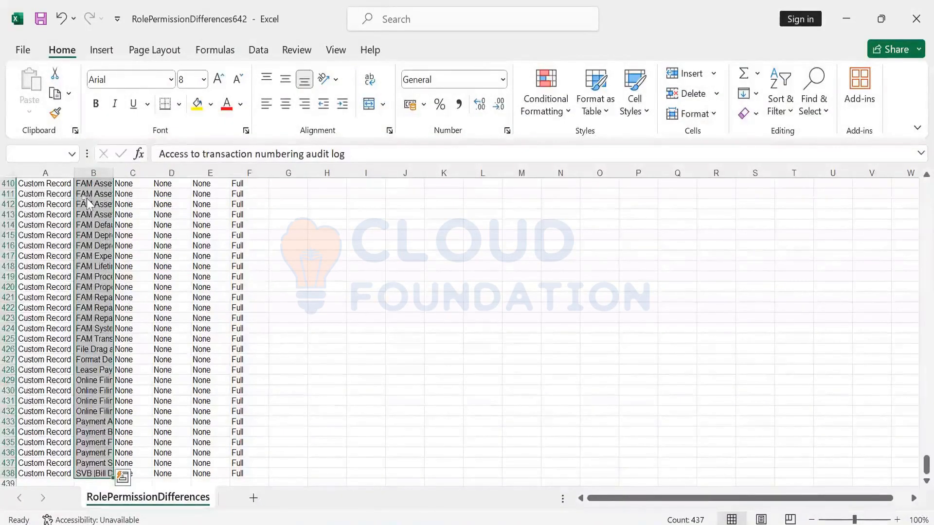
Step: Export NetSuite's comparison list to RolePermissionDifferences139.xls and open the download
key("alt+Tab")
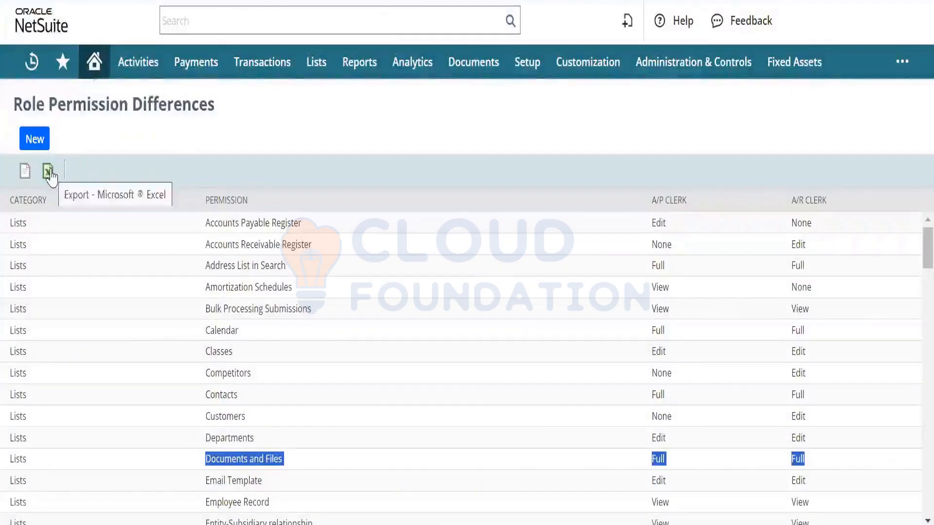
left_click(49, 173)
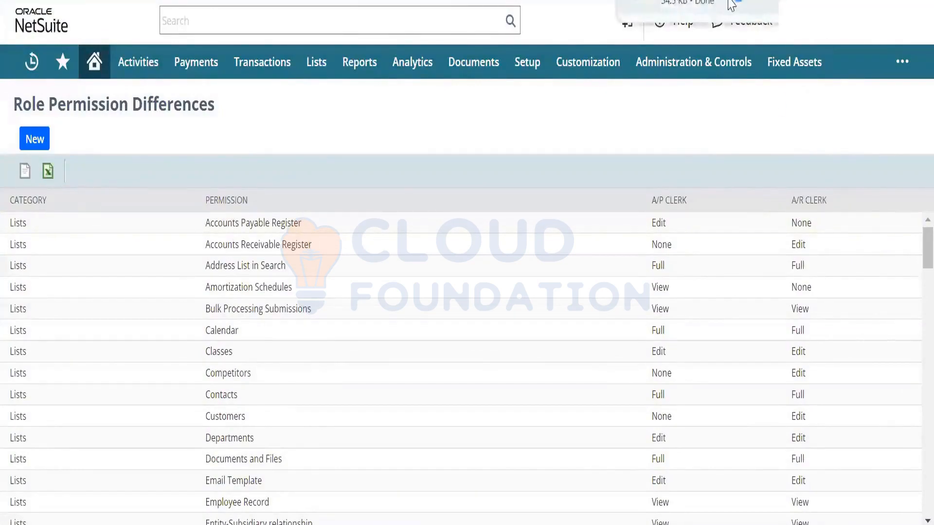
left_click(731, 5)
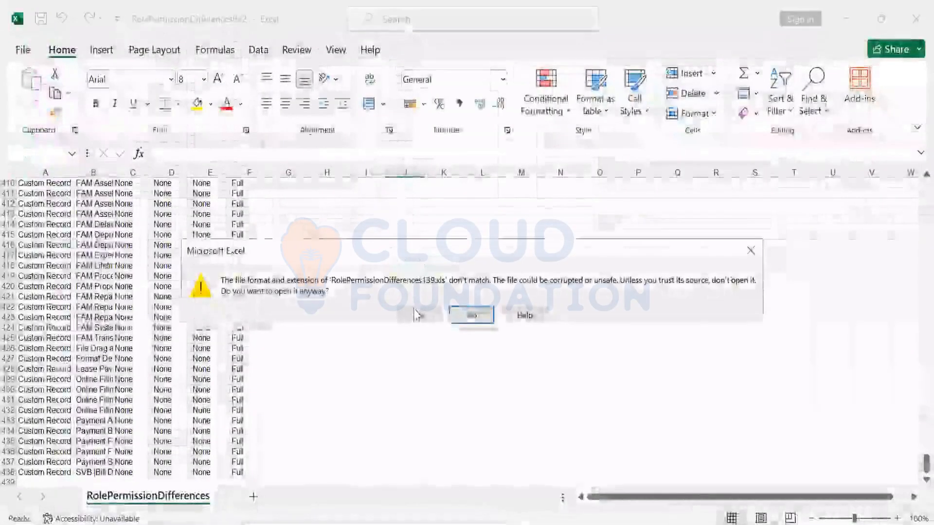
Step: Open RolePermissionDifferences139 past the warning and confirm column B's permissions end at row 104
left_click(413, 310)
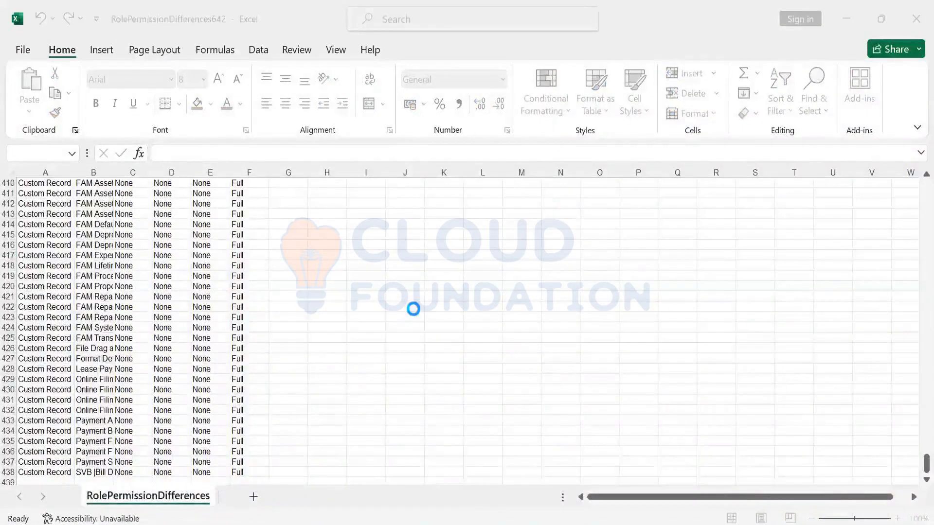
key("Right")
key("Down")
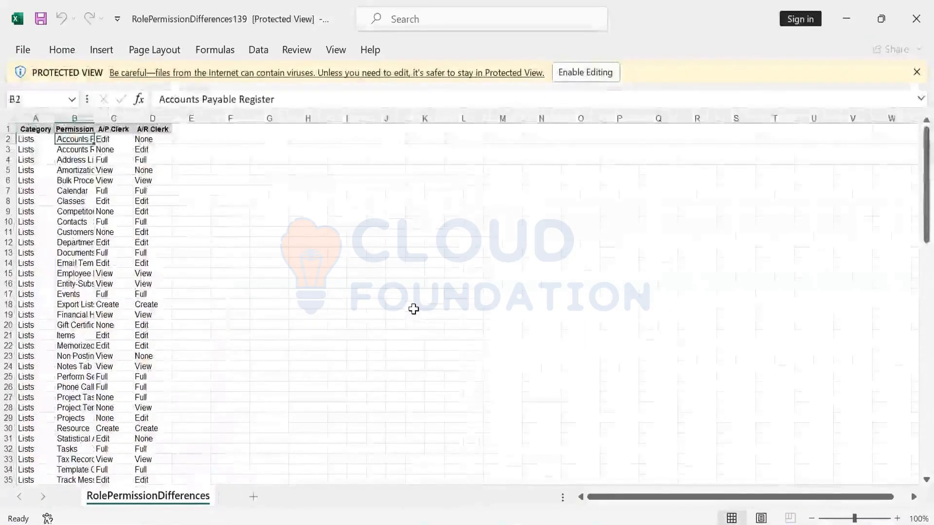
key("shift+Down")
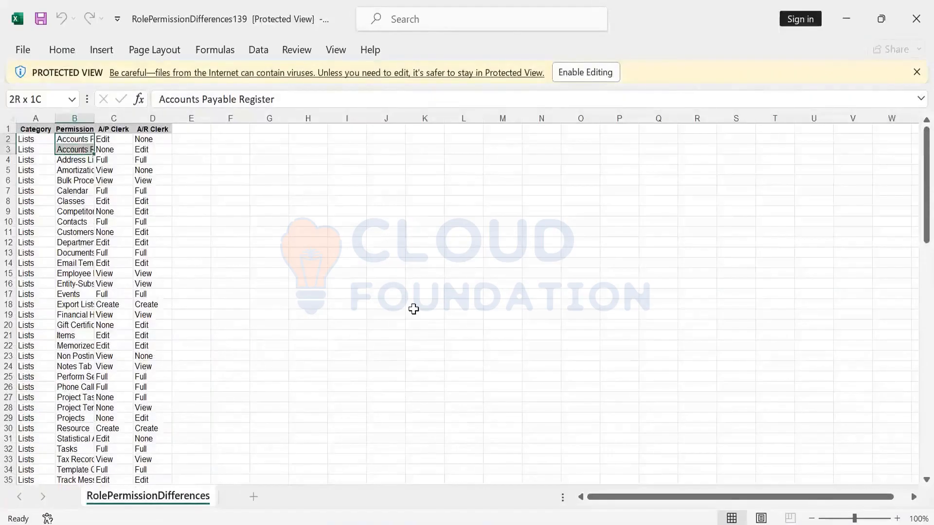
key("ctrl+shift+Down")
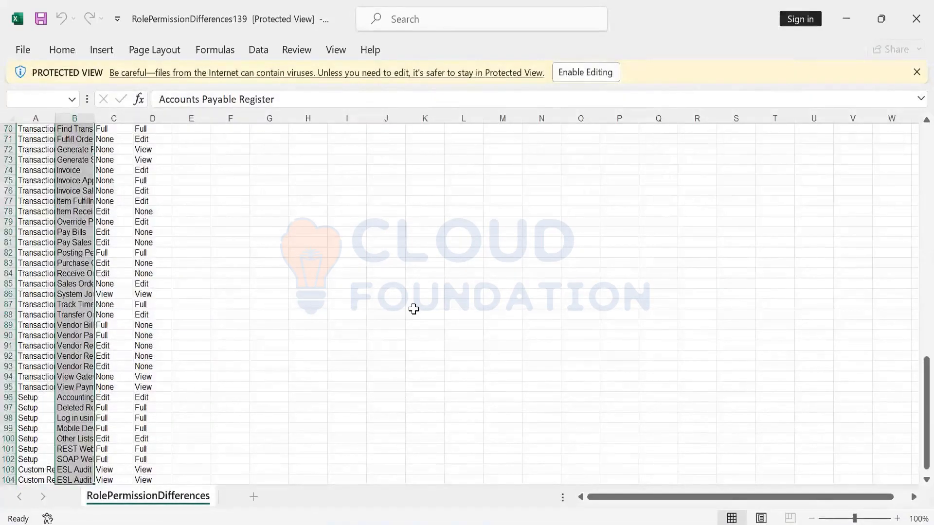
key("ctrl+shift+Down")
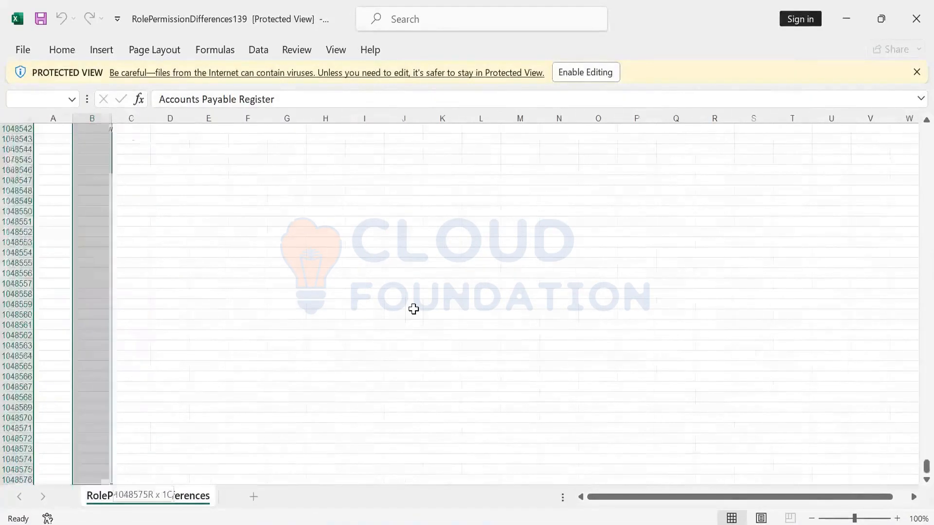
key("ctrl+shift+Up")
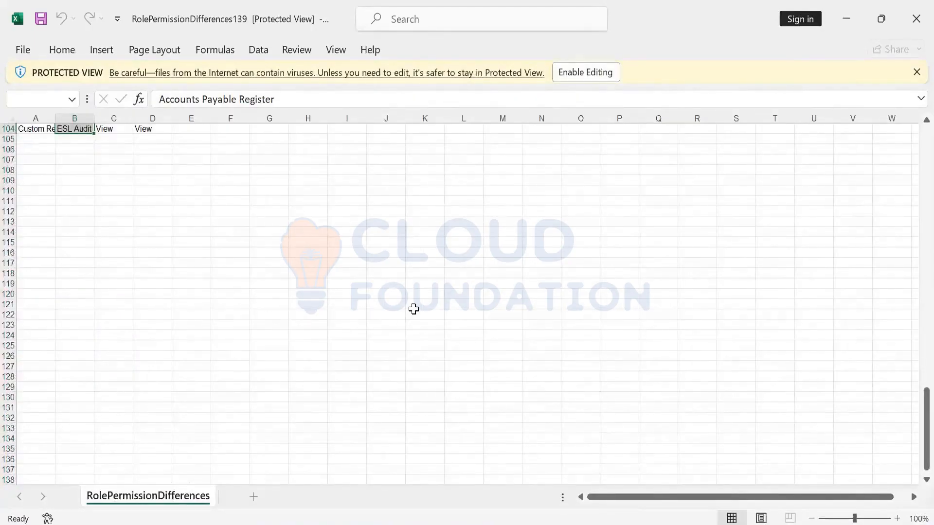
key("ctrl+Up")
key("Down")
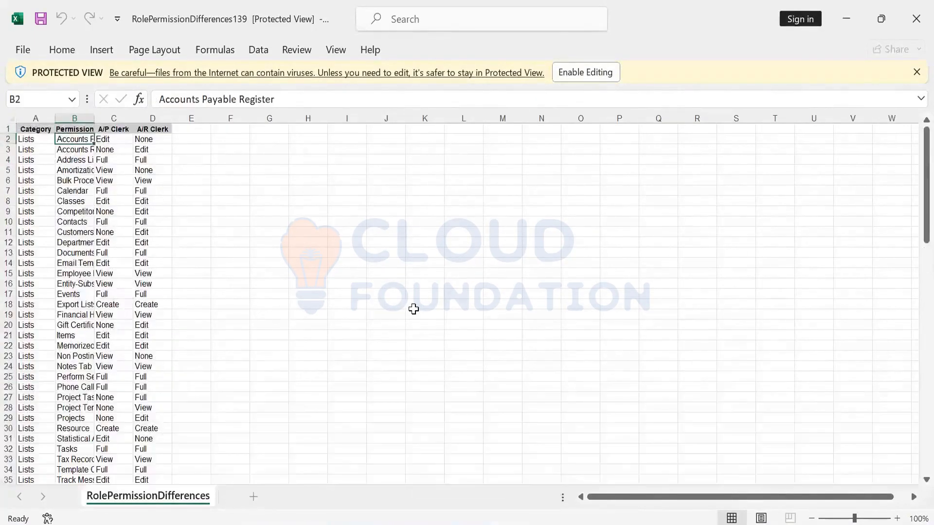
scroll(414, 309, "down", 20)
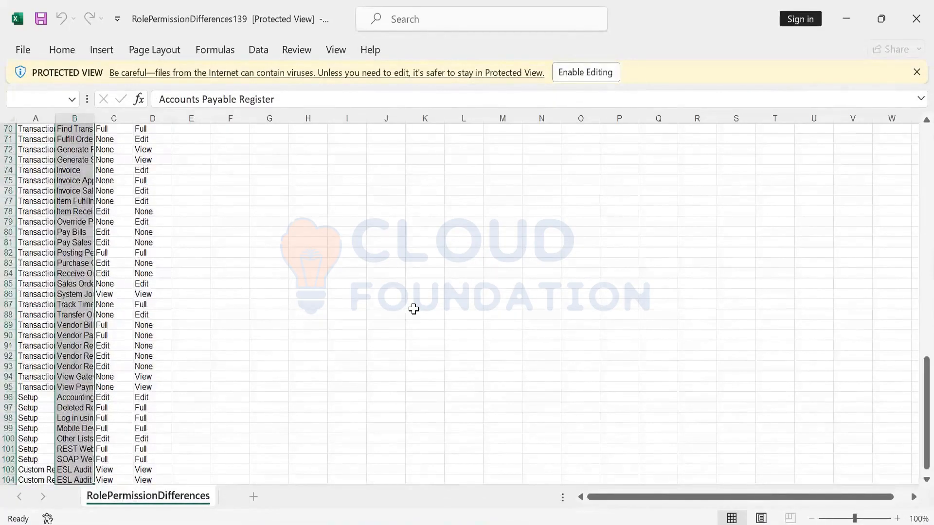
key("ctrl+Up")
key("Down")
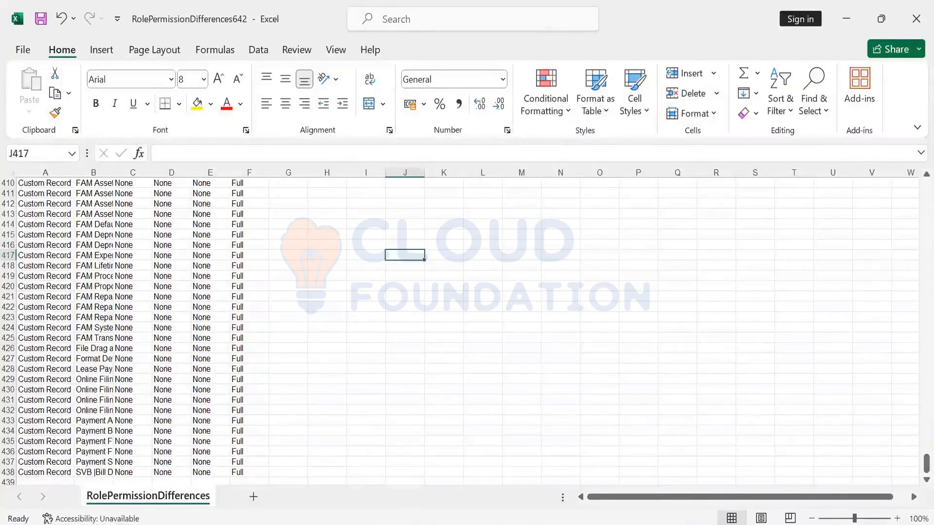
Step: Scroll the earlier comparison sheet back to the top and clear the selection with an empty cell
left_click_drag(913, 464, 914, 163)
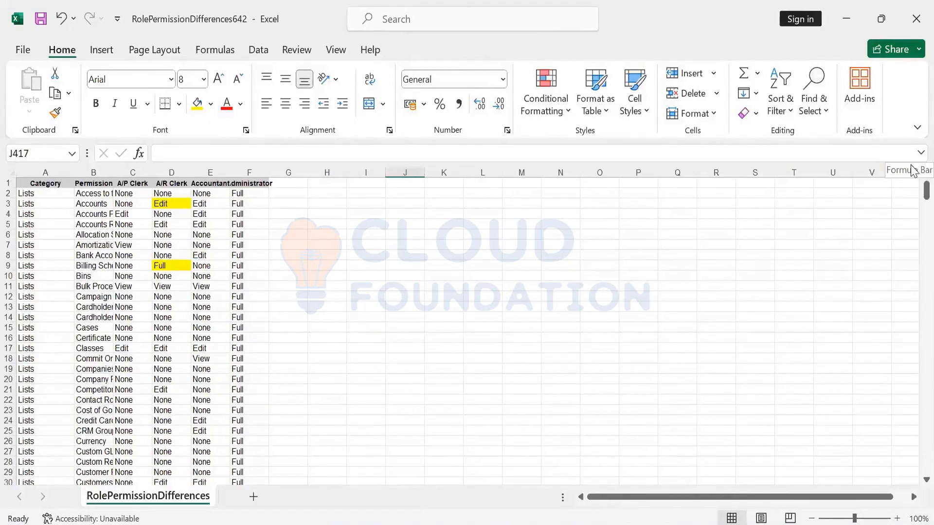
left_click(792, 283)
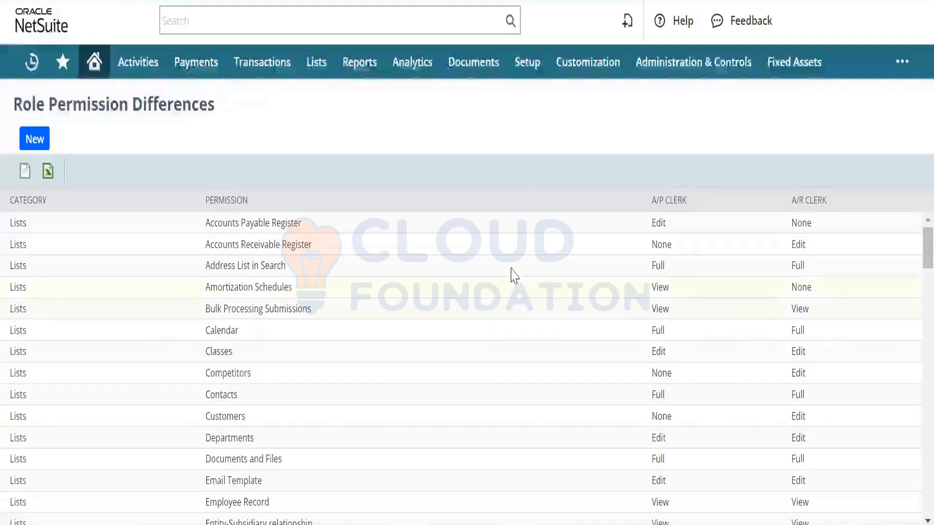
Step: Open Setup > Import/Export > Bulk Update Translation in a new tab and switch to it
mouse_move(534, 80)
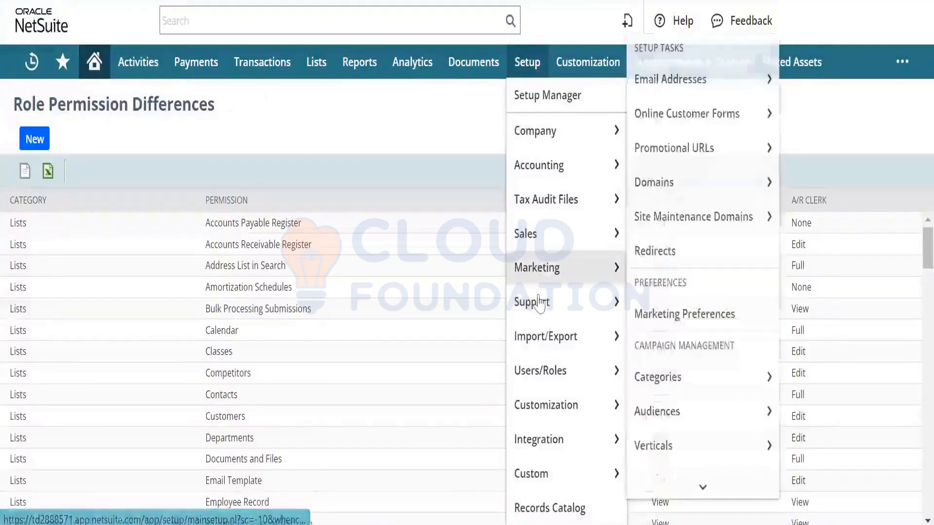
mouse_move(547, 333)
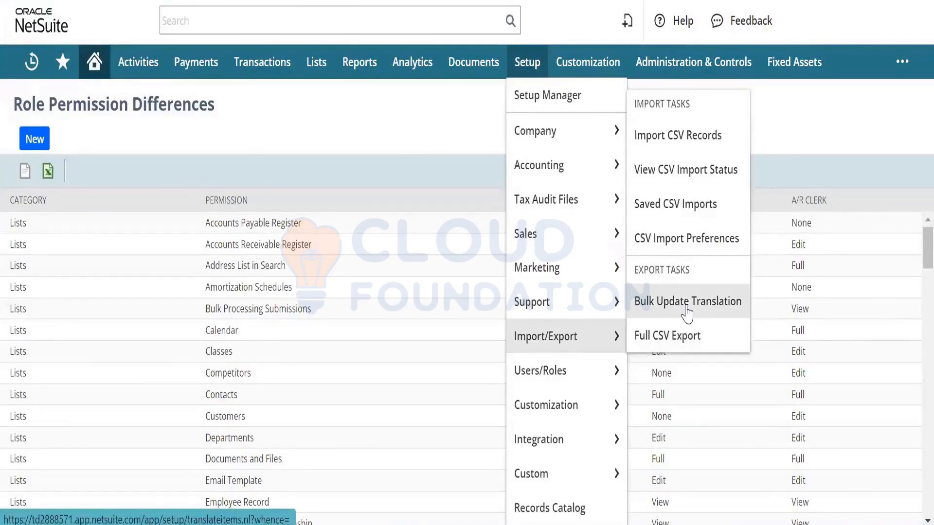
right_click(687, 311)
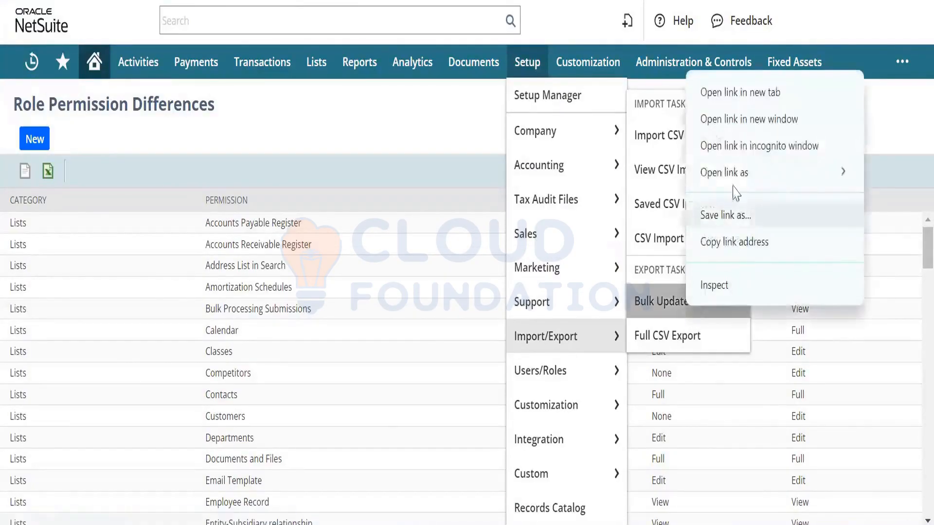
left_click(752, 94)
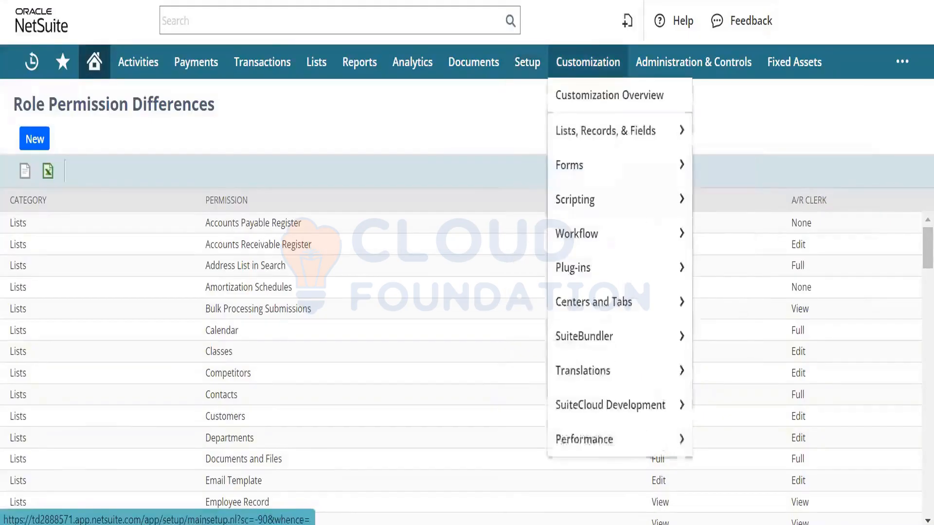
key("ctrl+Tab")
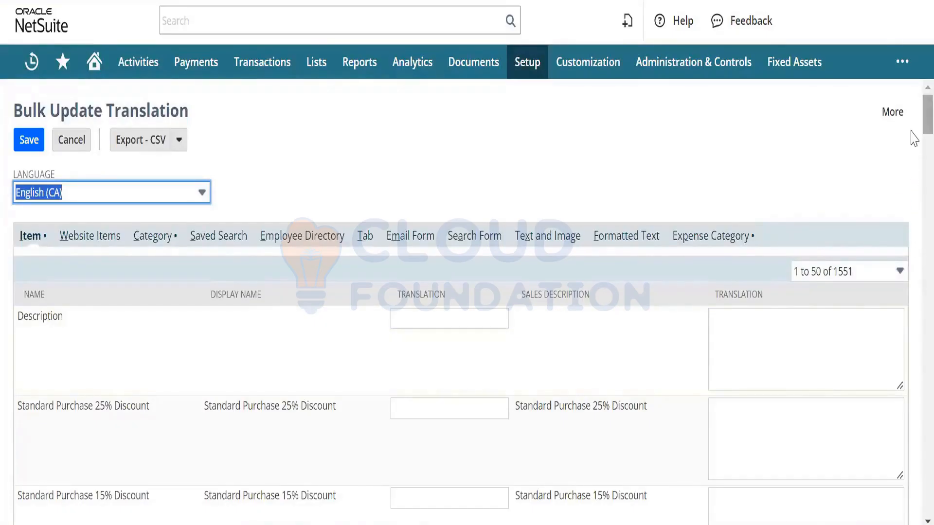
Step: Scroll the BMW A/P Clerk role edit form back up to its top
scroll(912, 143, "down", 3)
scroll(913, 144, "up", 3)
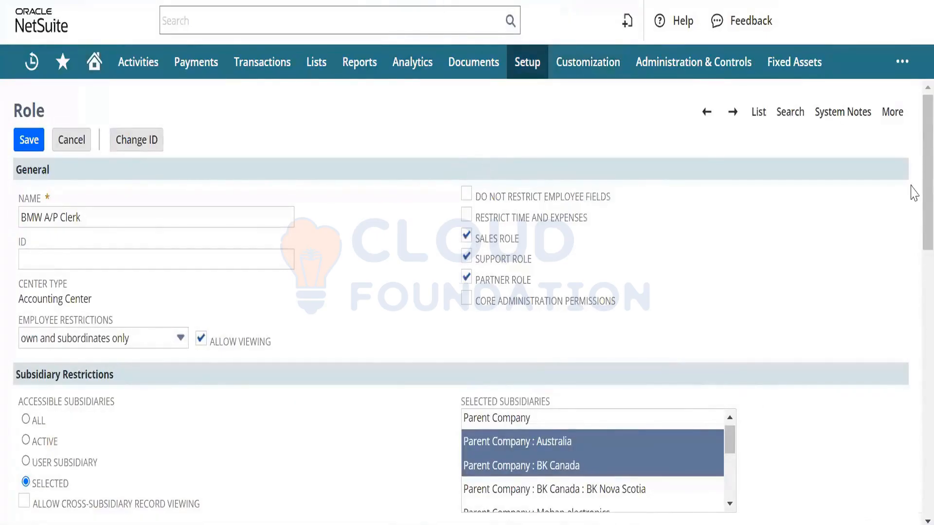
left_click_drag(912, 373, 912, 188)
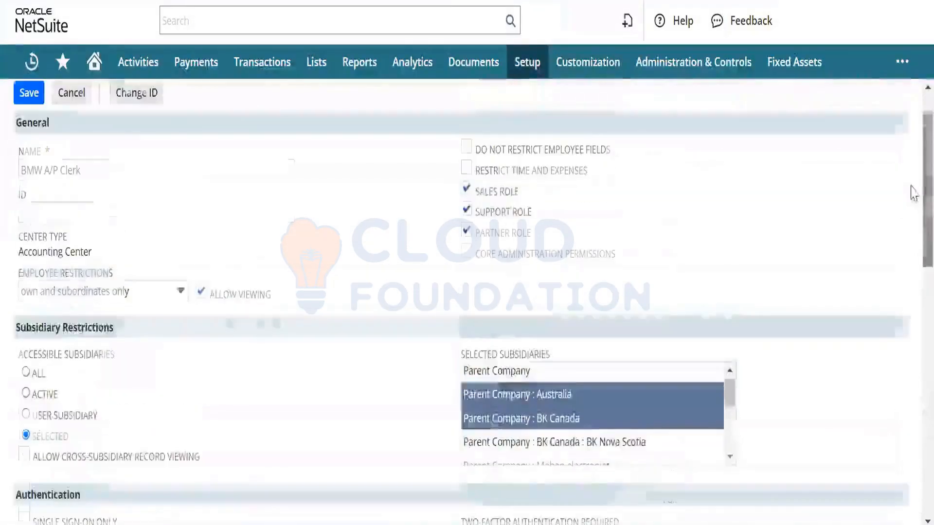
Step: Open Setup > Marketing > Marketing Preferences in a new browser tab and switch to it
mouse_move(528, 62)
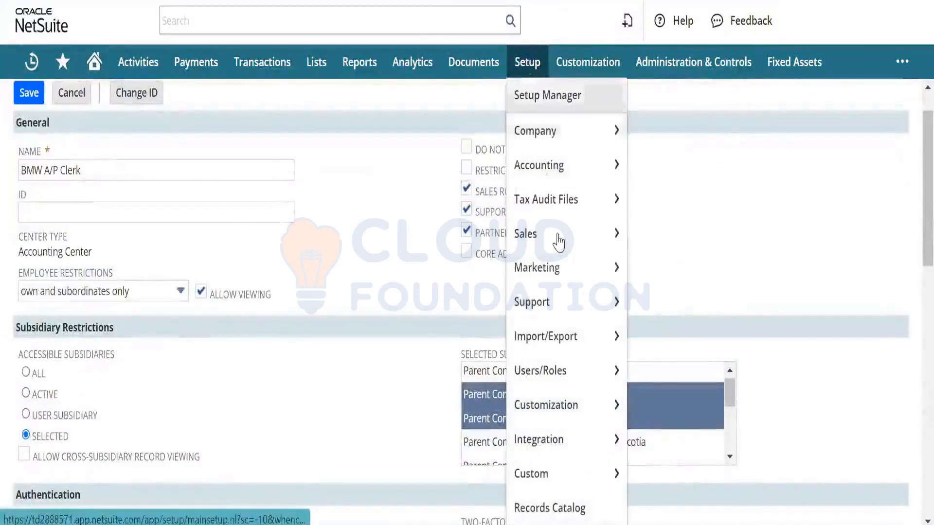
mouse_move(564, 282)
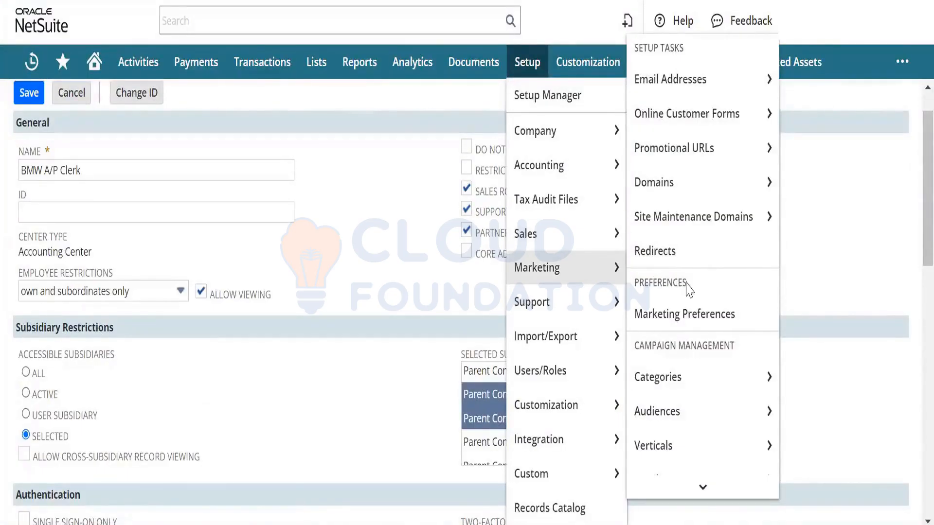
right_click(699, 310)
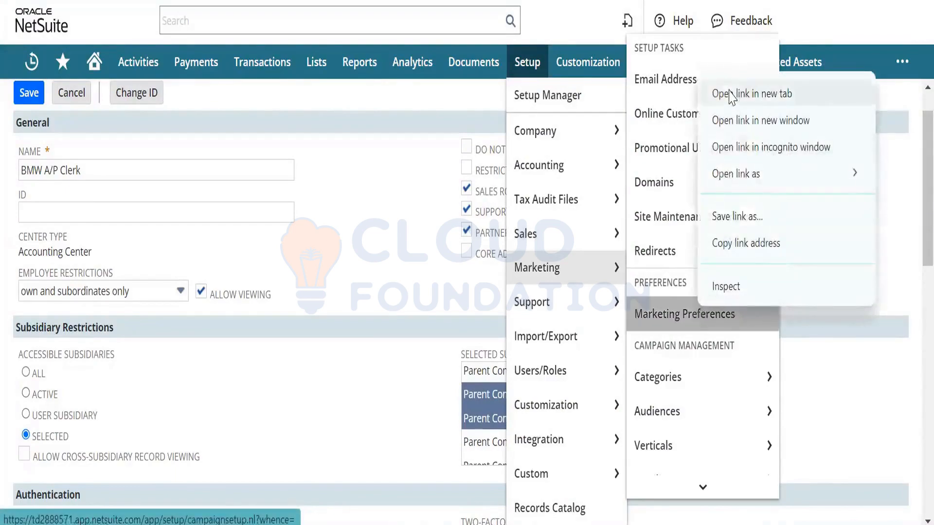
left_click(762, 93)
mouse_move(705, 79)
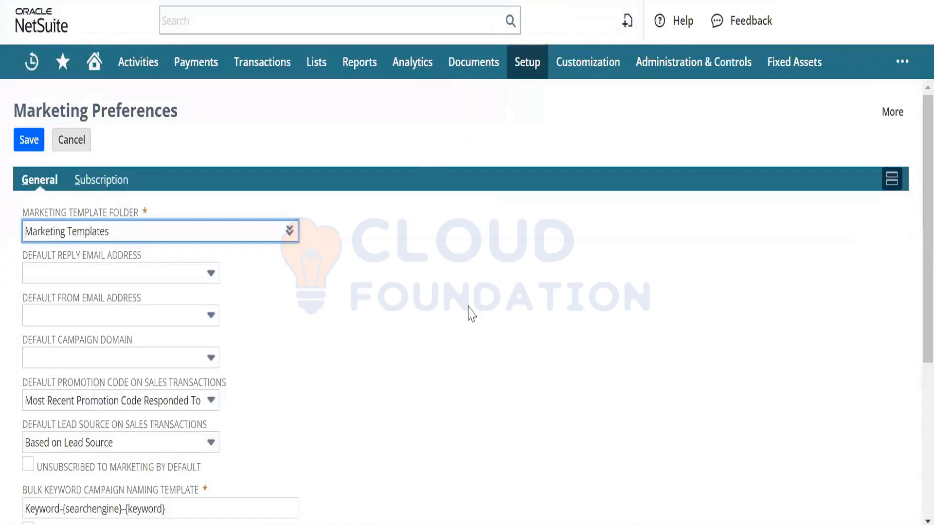
scroll(913, 238, "down", 4)
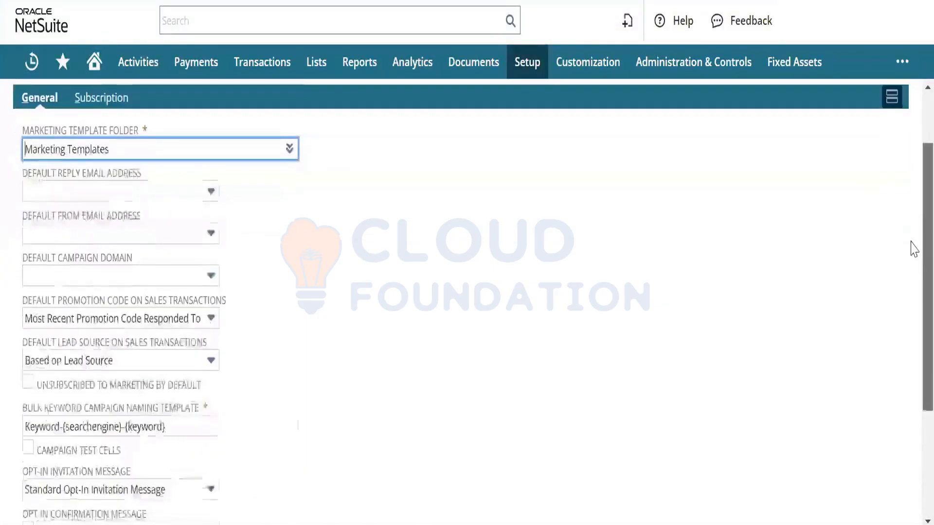
scroll(912, 333, "down", 1)
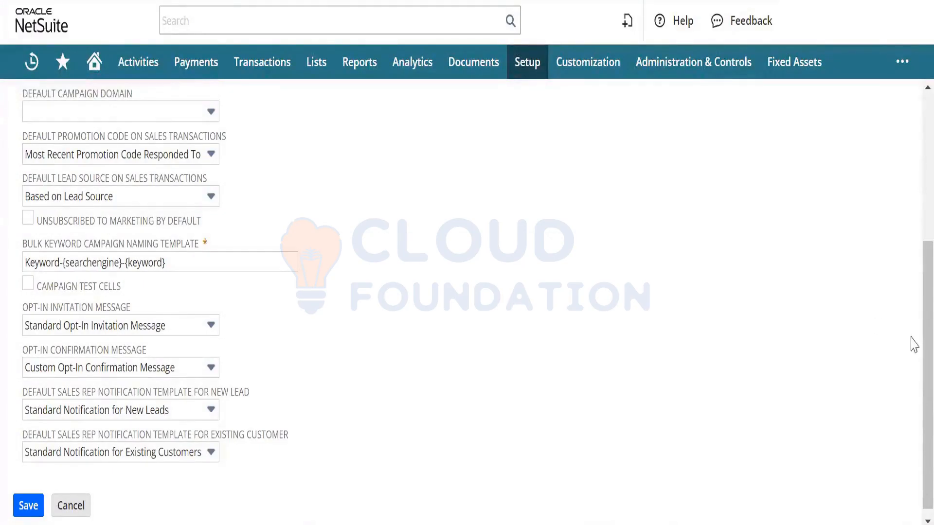
scroll(915, 354, "up", 1)
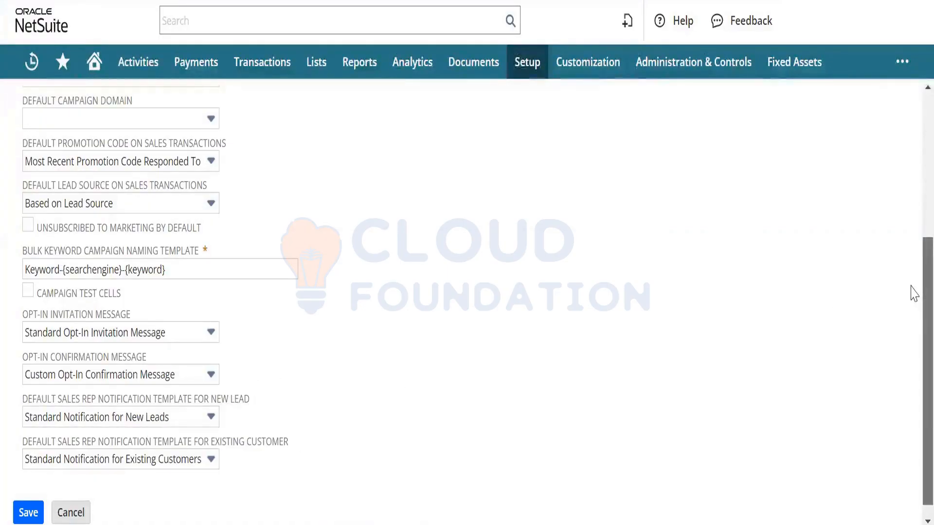
scroll(913, 207, "up", 3)
scroll(913, 206, "up", 3)
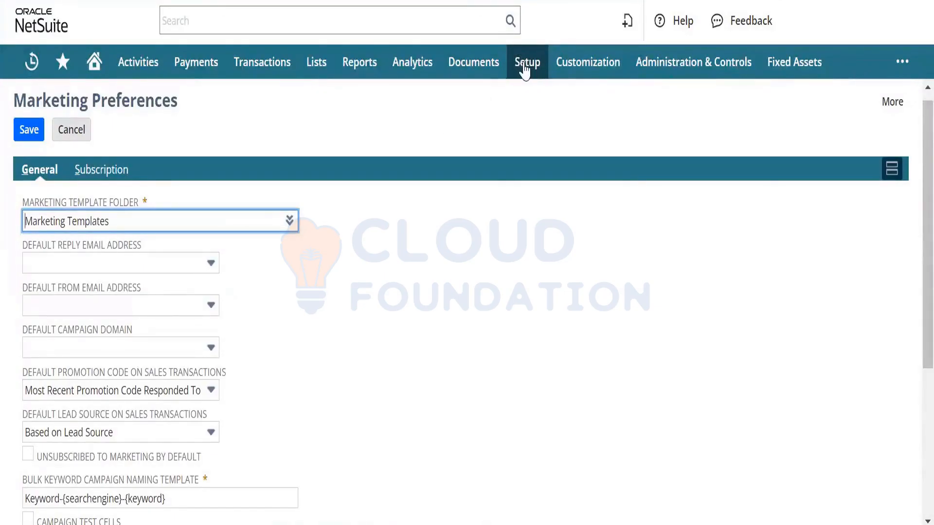
Step: Open the Online Customer Forms list for online lead forms via Setup > Marketing
mouse_move(525, 67)
mouse_move(547, 267)
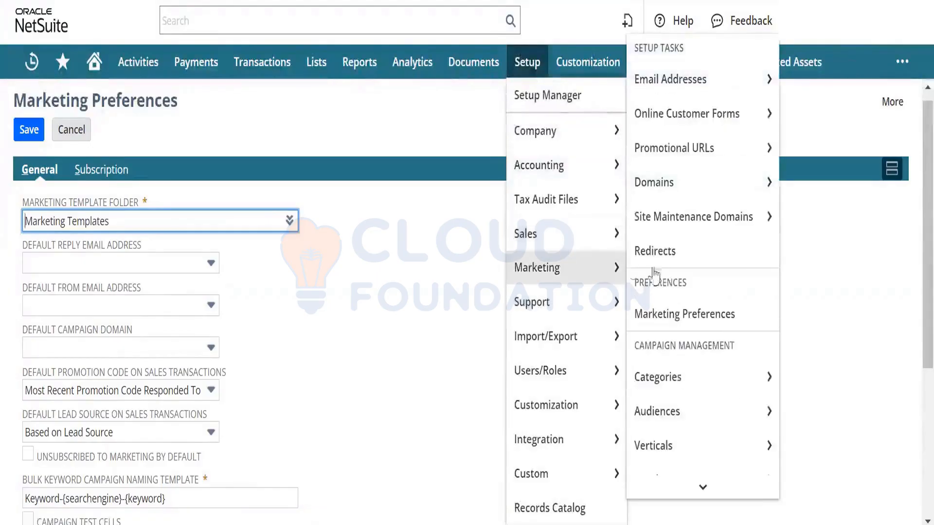
mouse_move(695, 476)
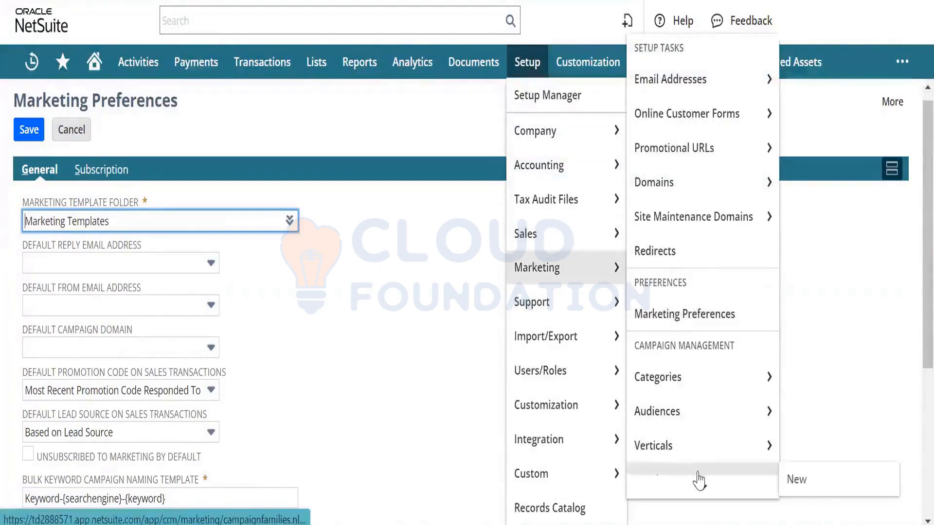
scroll(699, 484, "down", 3)
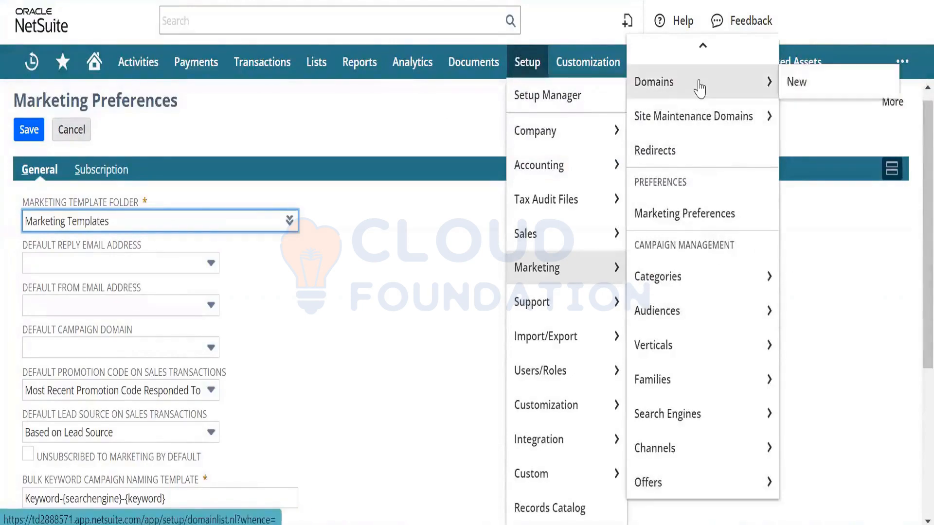
scroll(703, 59, "up", 3)
mouse_move(705, 111)
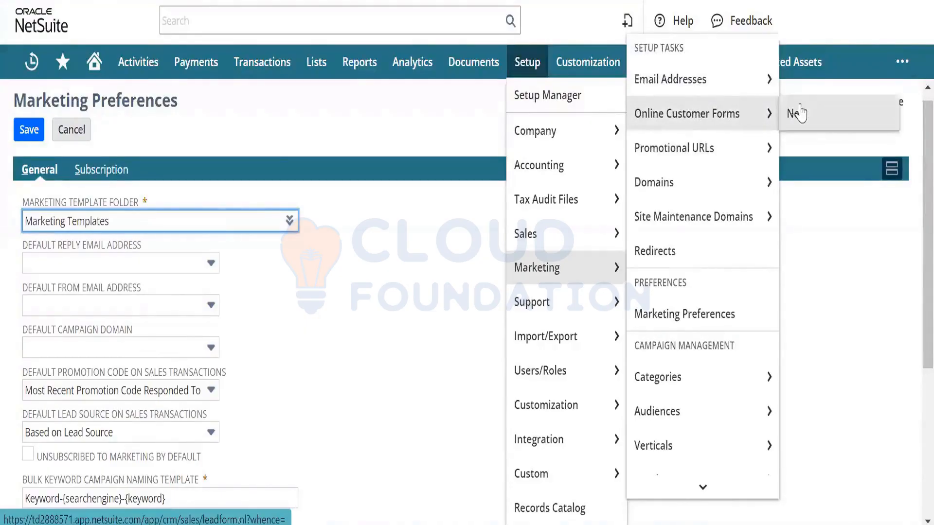
right_click(739, 118)
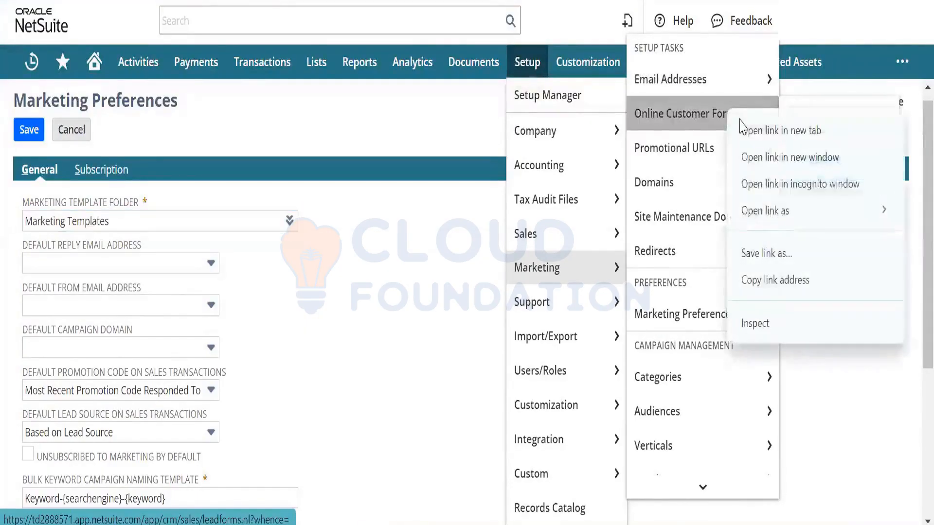
left_click(743, 128)
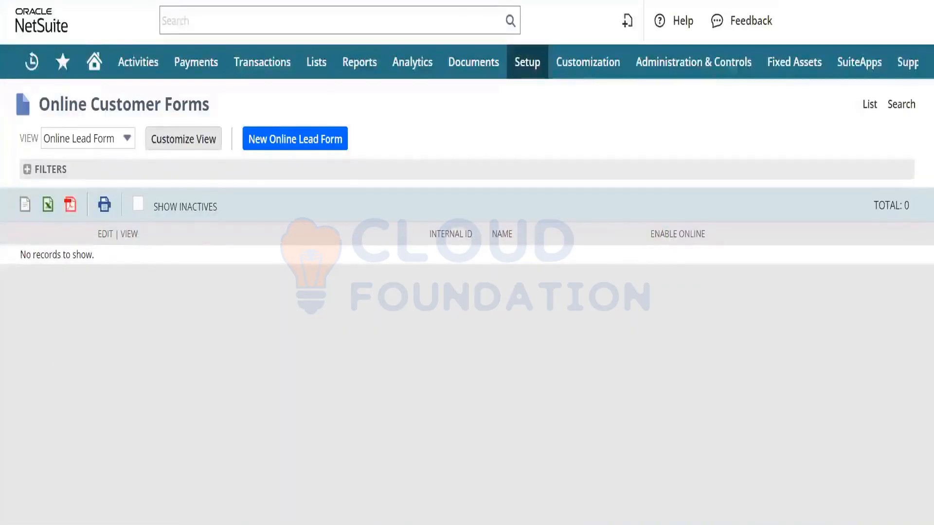
Step: Start a new online lead form named 'Lead Generation Form' and enter its thank-you message
left_click(285, 141)
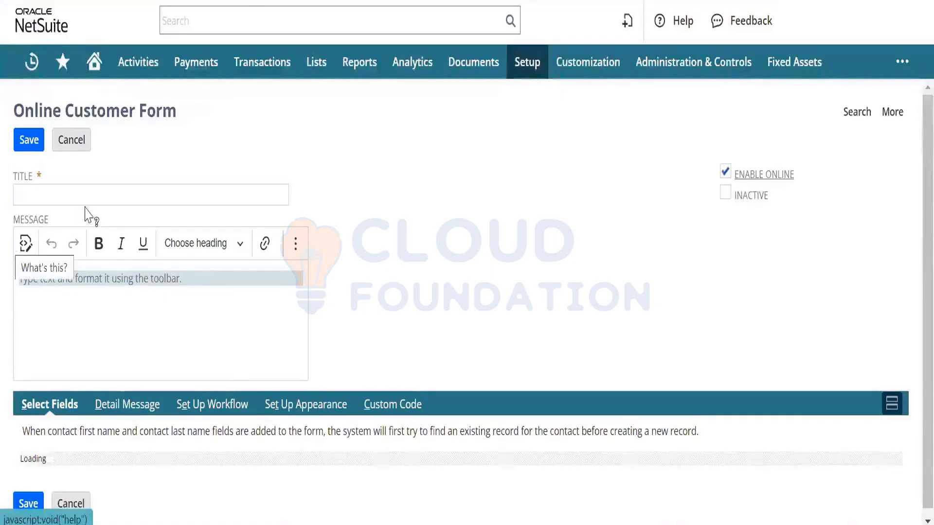
left_click(102, 197)
type("Lead ")
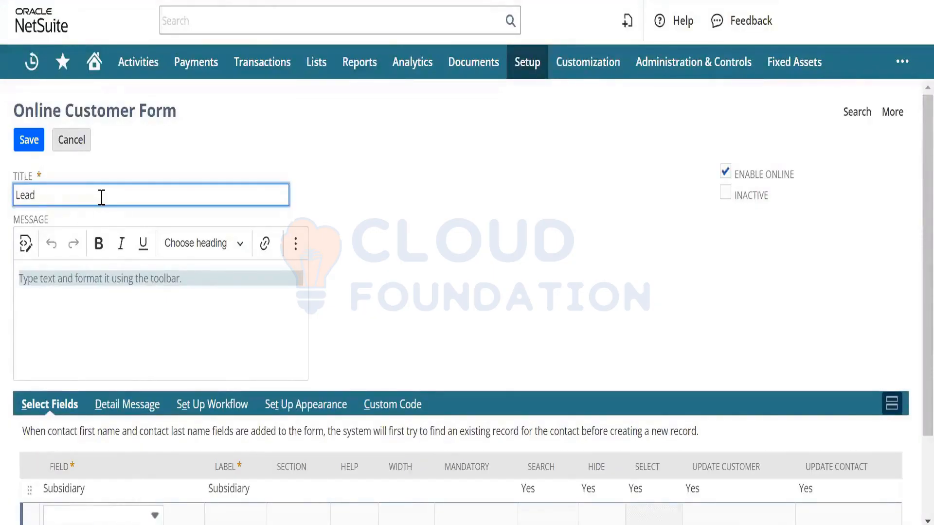
type("Generat")
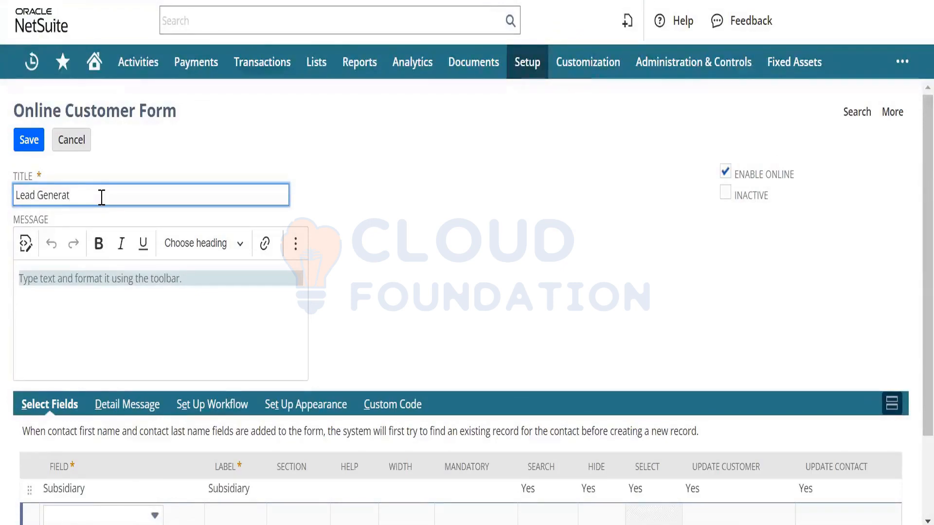
type("ion Form")
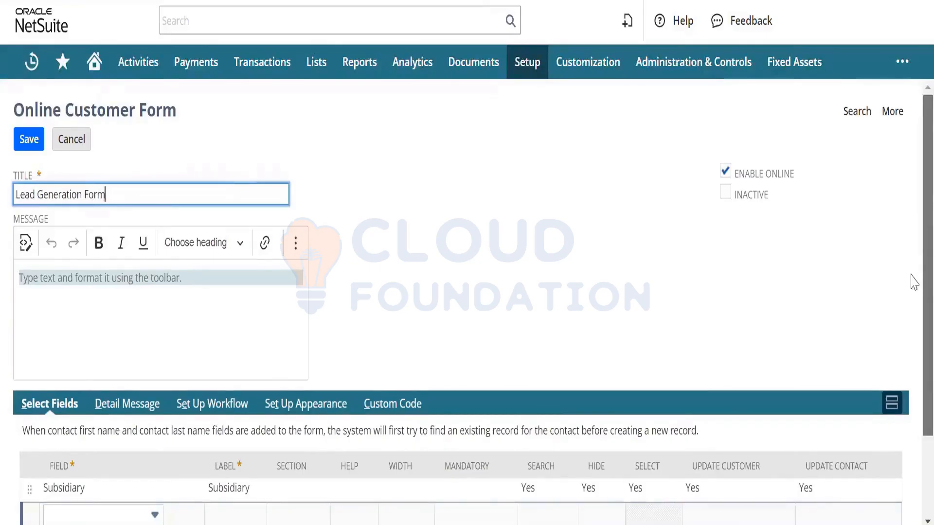
scroll(913, 279, "down", 1)
left_click(145, 236)
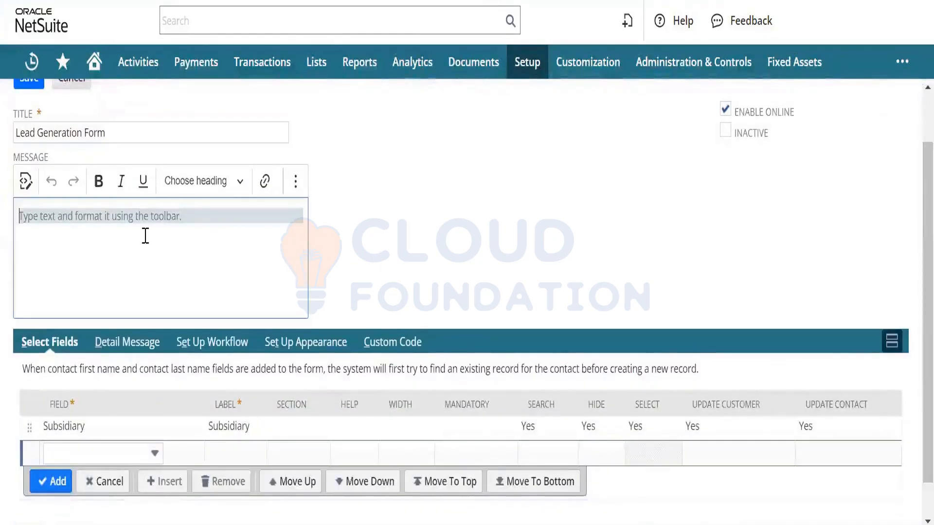
type("Thank you for your")
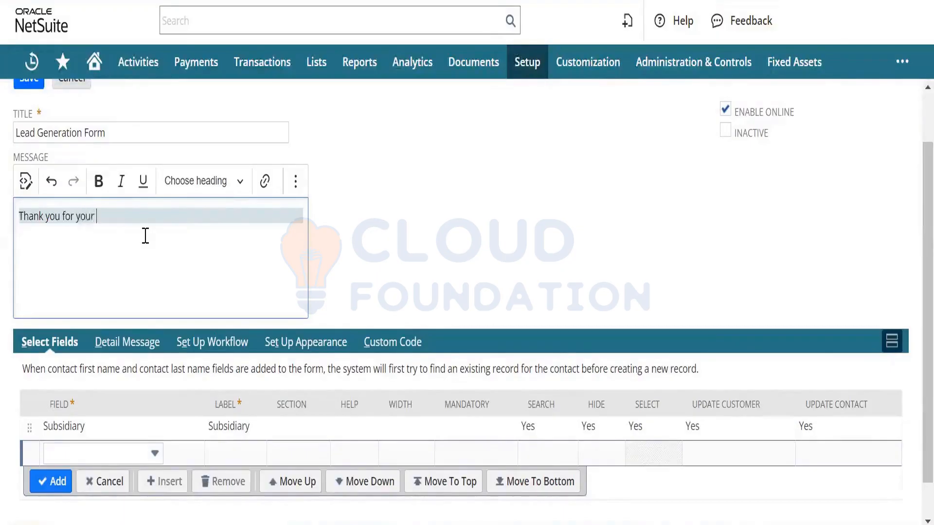
type("interest in")
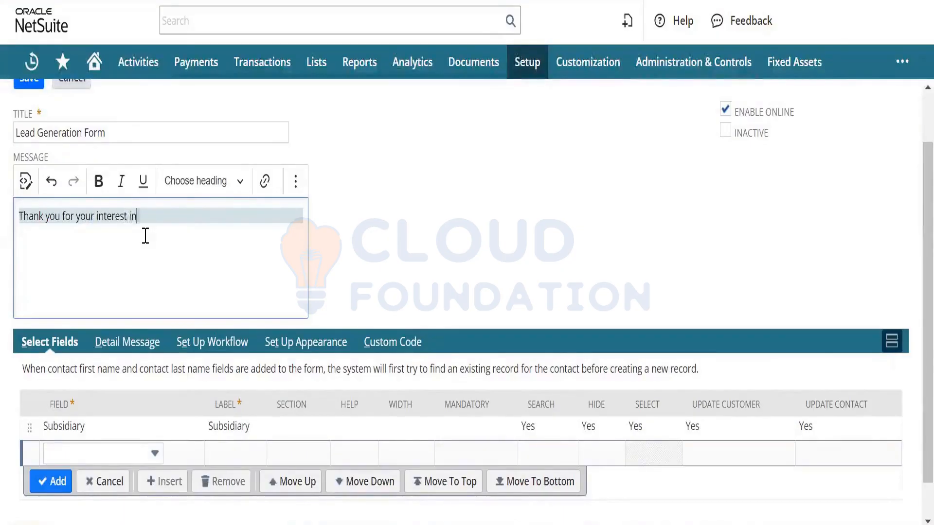
type(" our product")
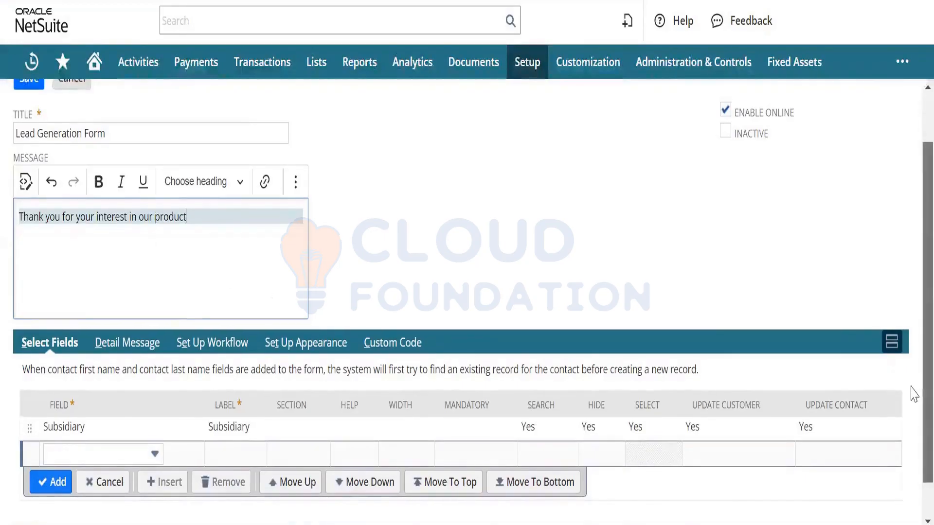
scroll(913, 443, "down", 2)
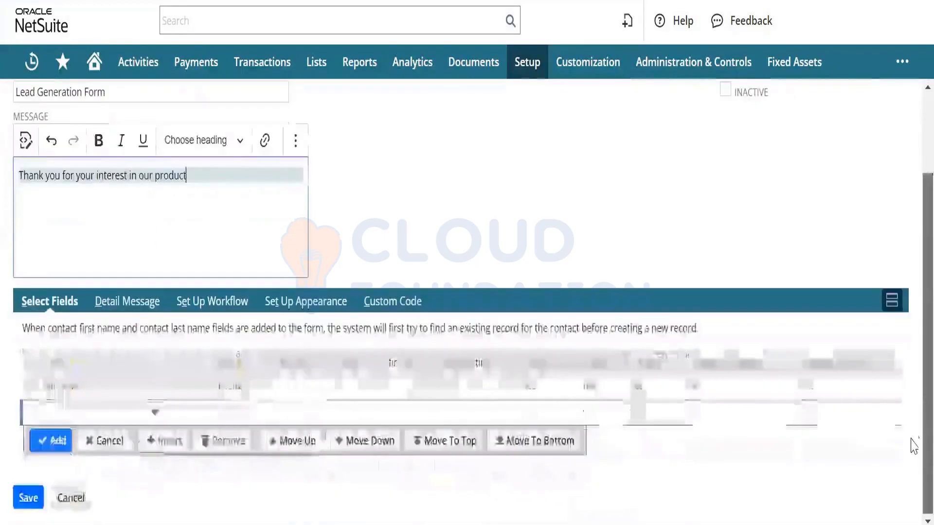
Step: Add First Name as a mandatory field, then add Last Name to the form
left_click(115, 419)
type("First Name")
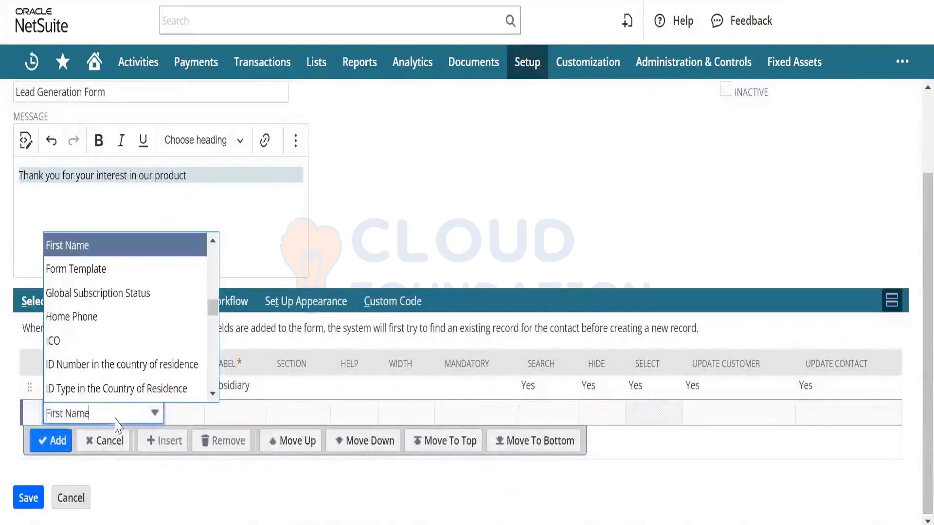
left_click(114, 250)
key("Tab")
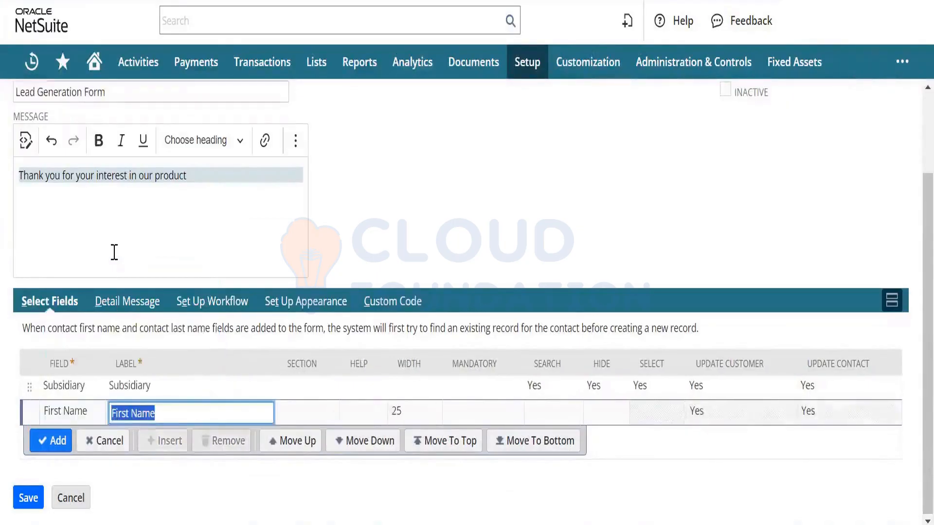
left_click(461, 411)
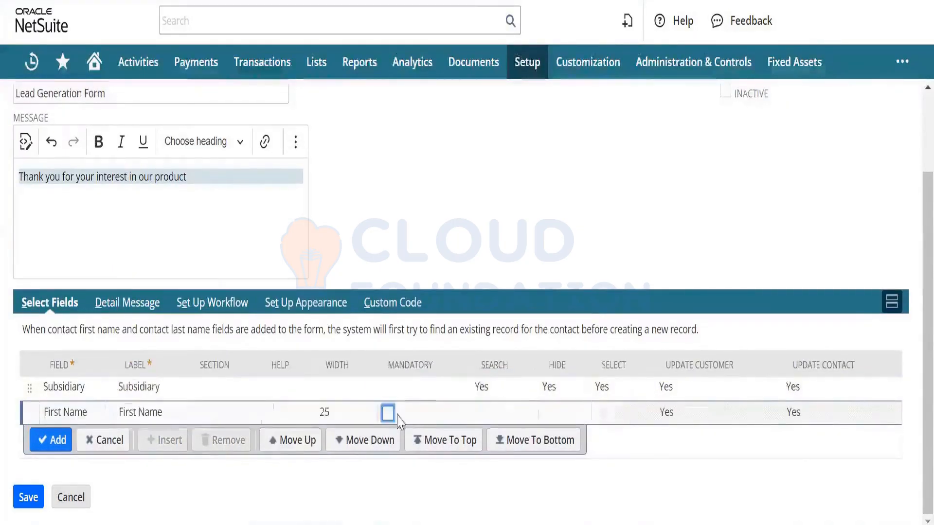
left_click(388, 413)
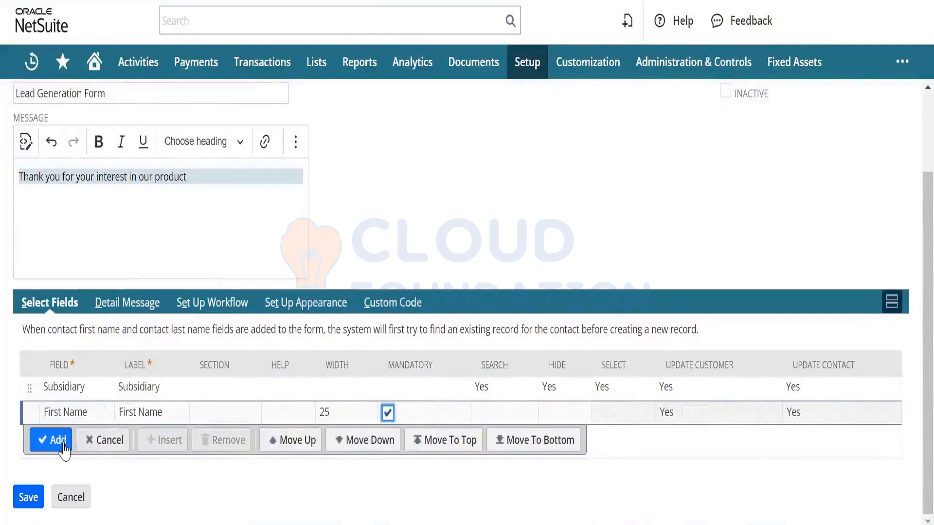
left_click(71, 442)
left_click(87, 441)
type("l")
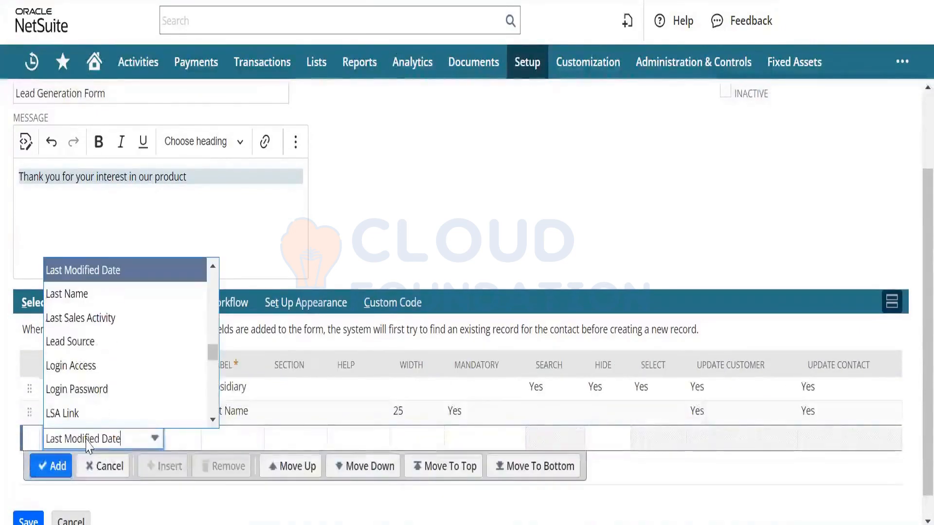
key("Down")
key("Tab")
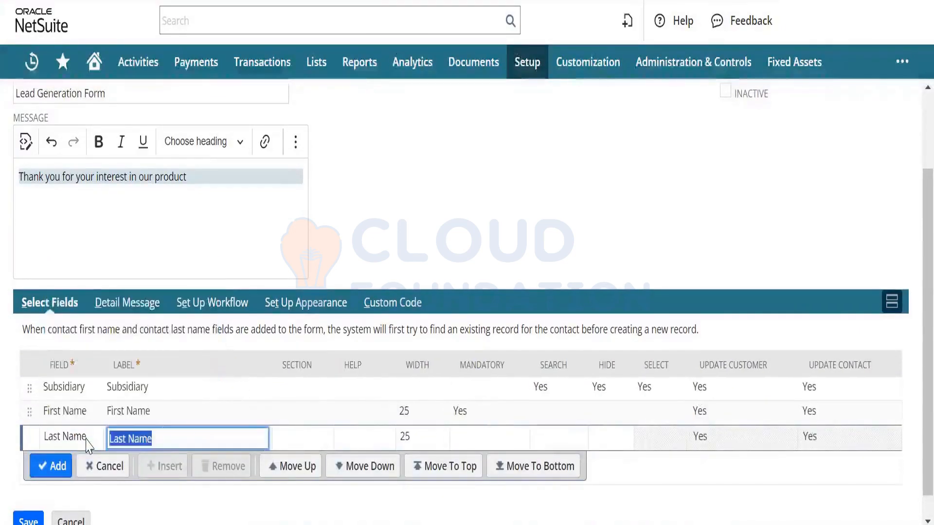
left_click(52, 468)
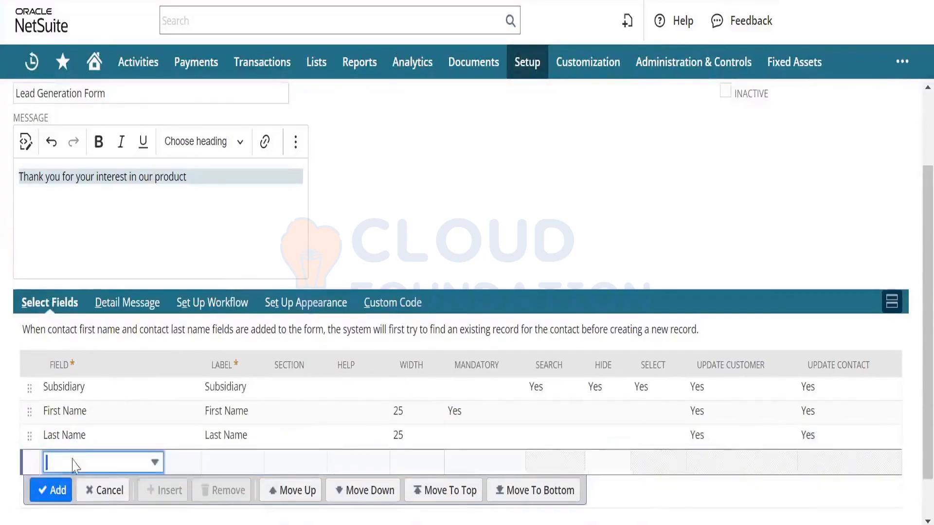
Step: Add Email and Company Name to the form, both marked mandatory
left_click(89, 466)
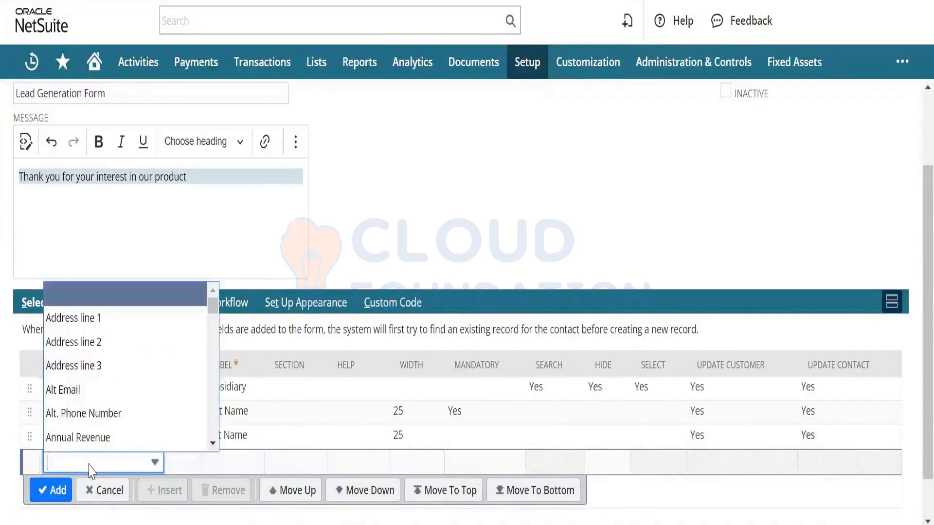
type("e")
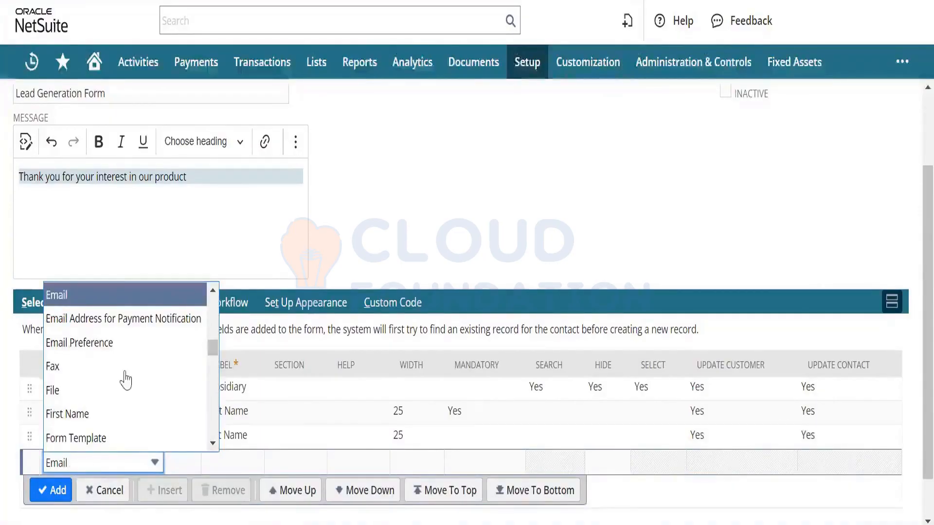
left_click(150, 302)
key("Tab")
key("Tab")
key("Tab")
key("Tab")
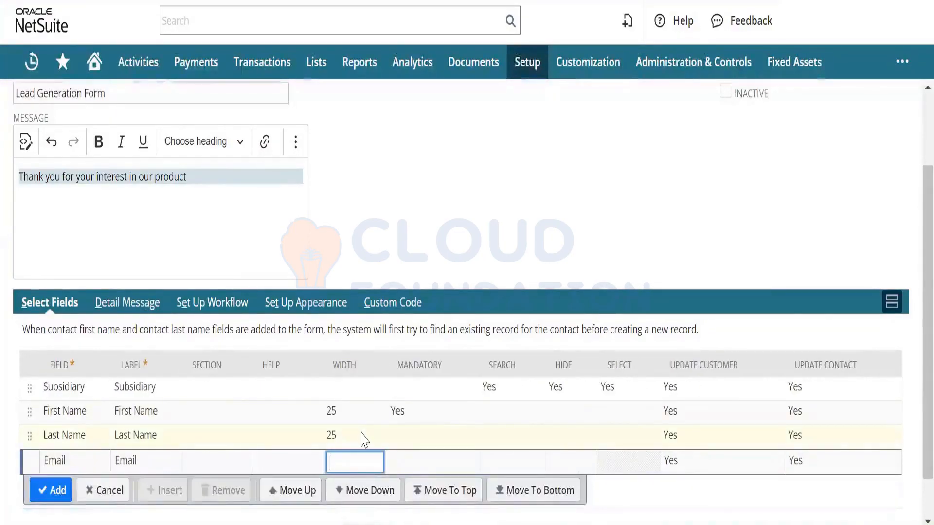
key("Tab")
left_click(395, 460)
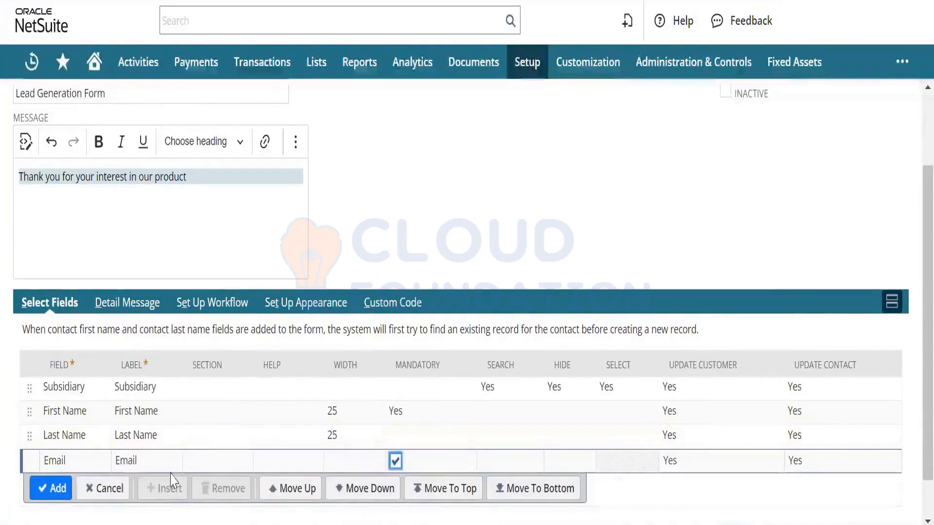
left_click(53, 494)
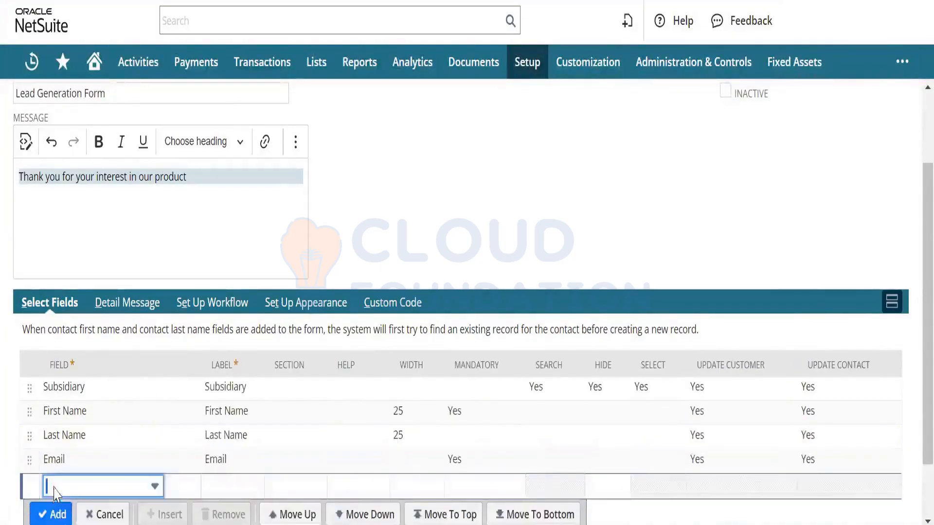
left_click(80, 486)
type("comp")
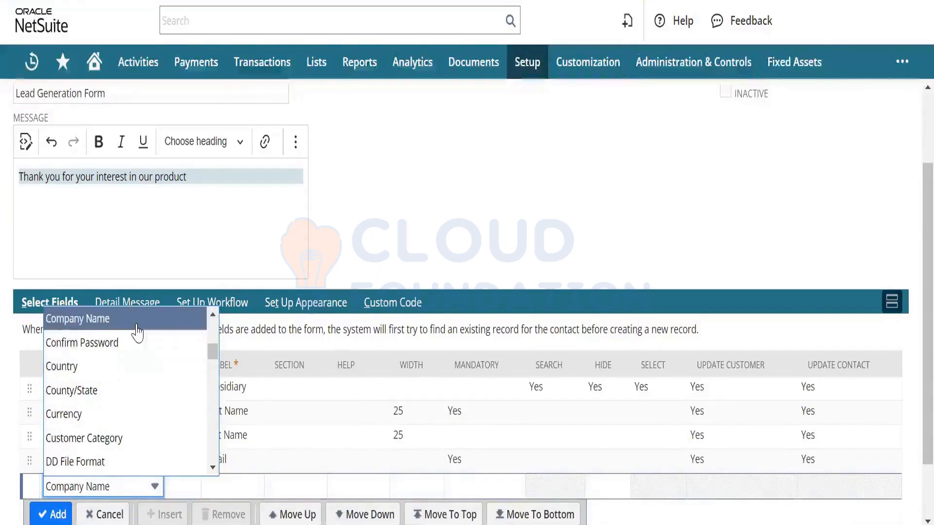
left_click(137, 323)
key("Tab")
key("Tab")
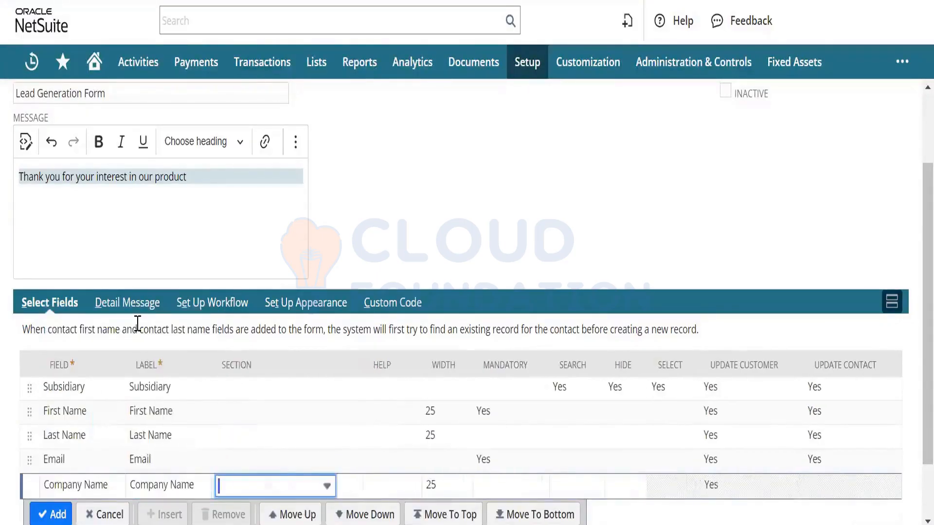
key("Tab")
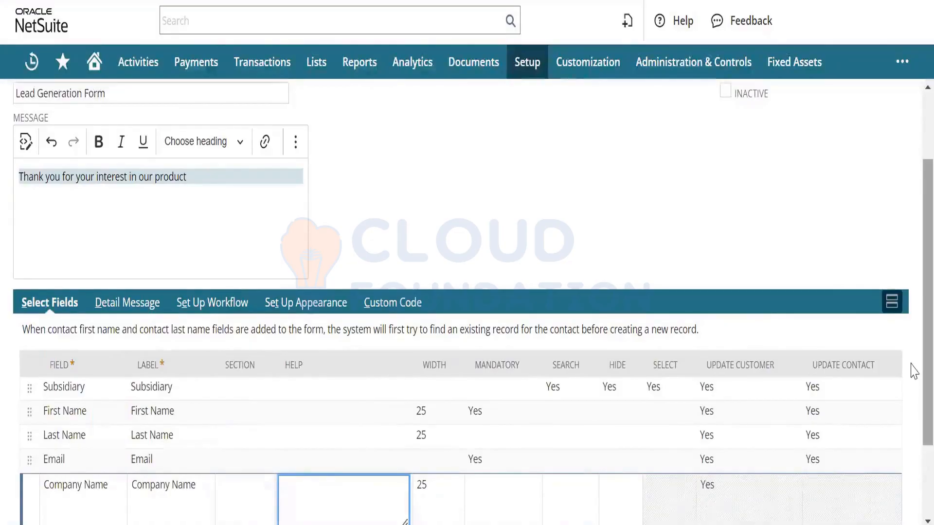
scroll(911, 381, "down", 2)
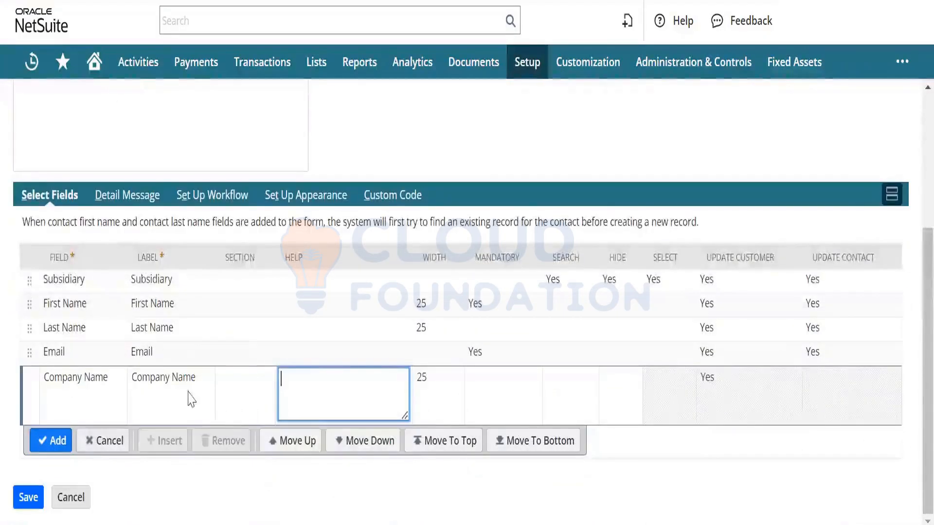
left_click(472, 398)
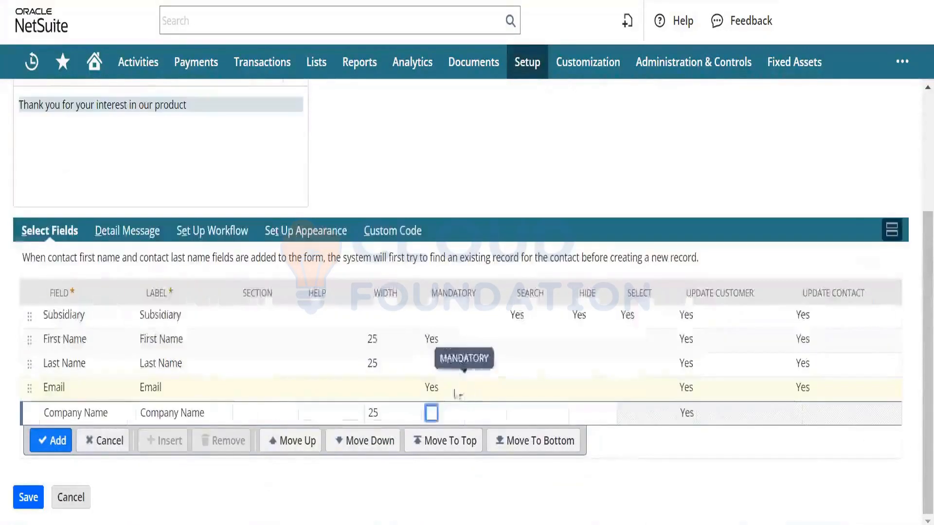
left_click(48, 441)
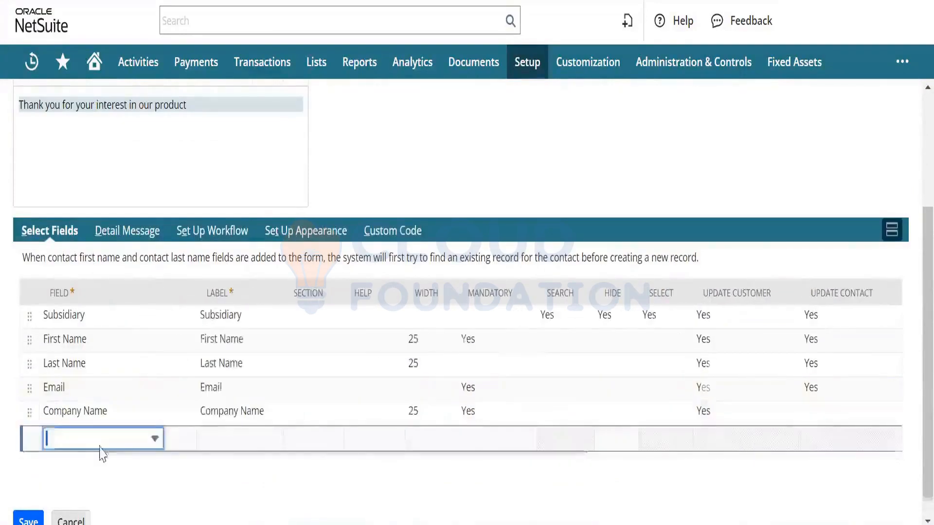
Step: Add a Comments field as the form's sixth row
left_click(103, 446)
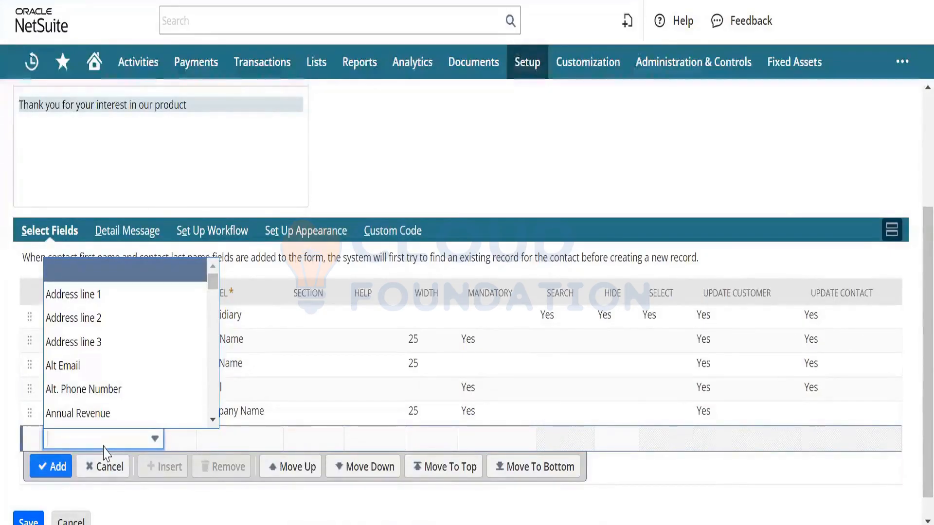
type("Comments")
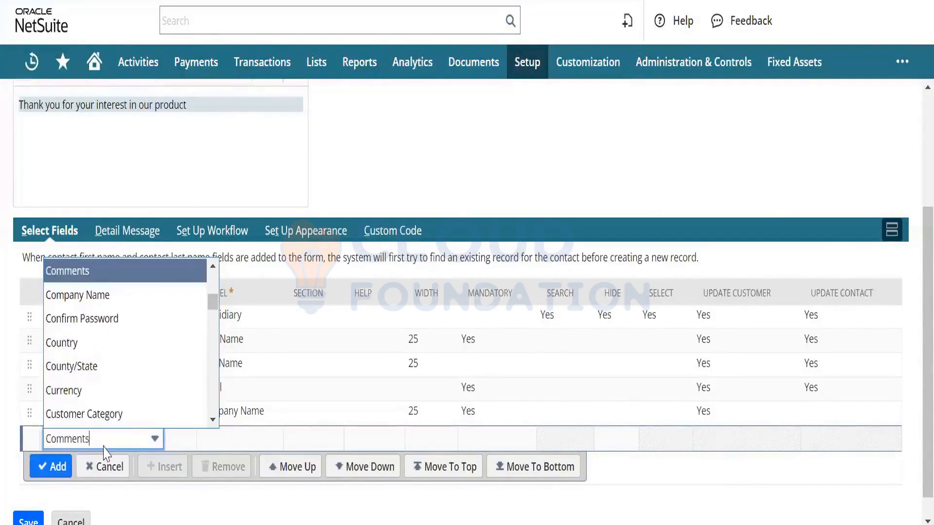
left_click(124, 271)
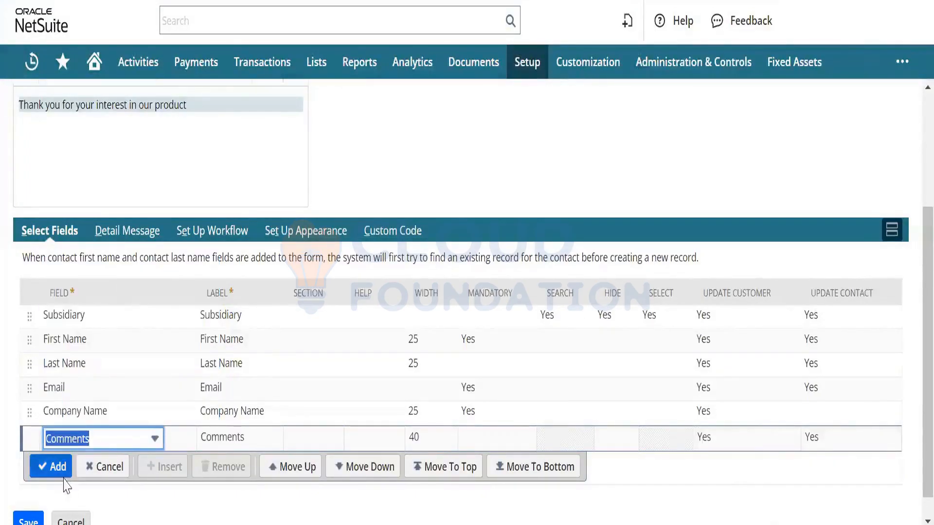
left_click(59, 470)
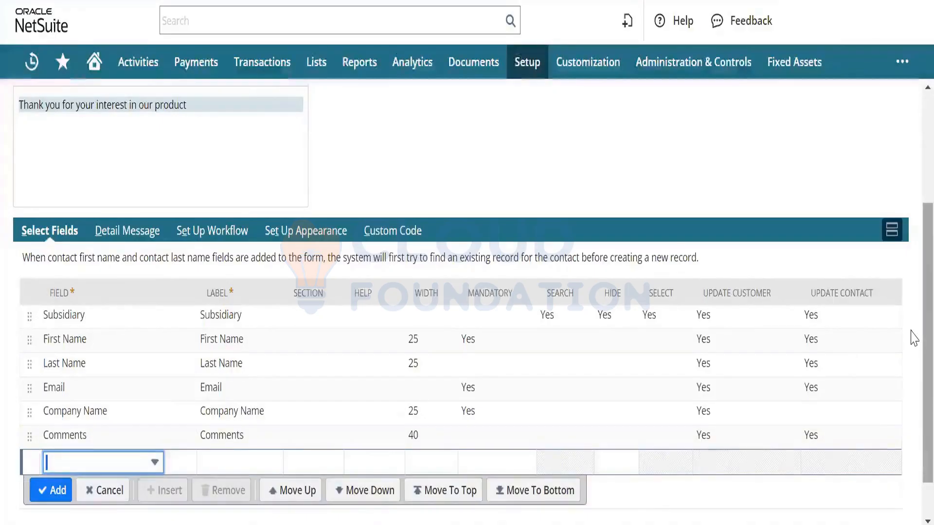
scroll(911, 248, "up", 4)
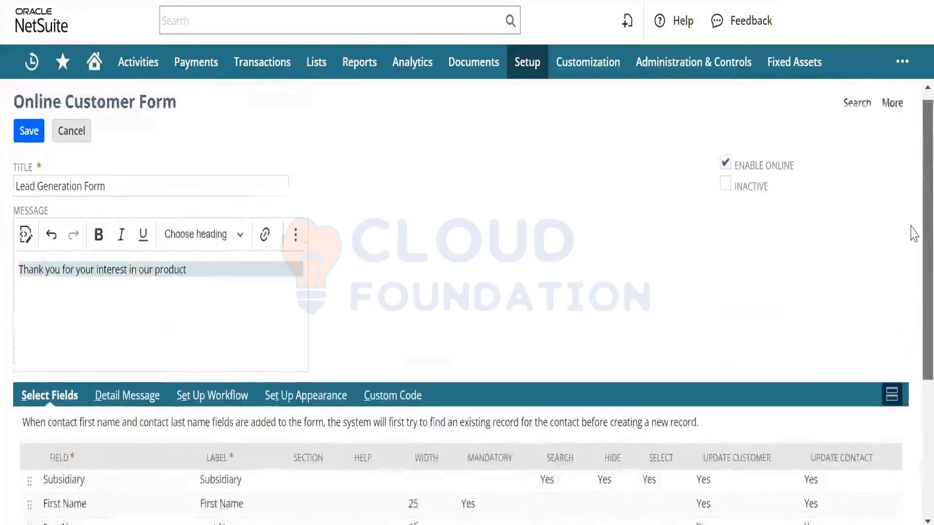
scroll(912, 244, "down", 4)
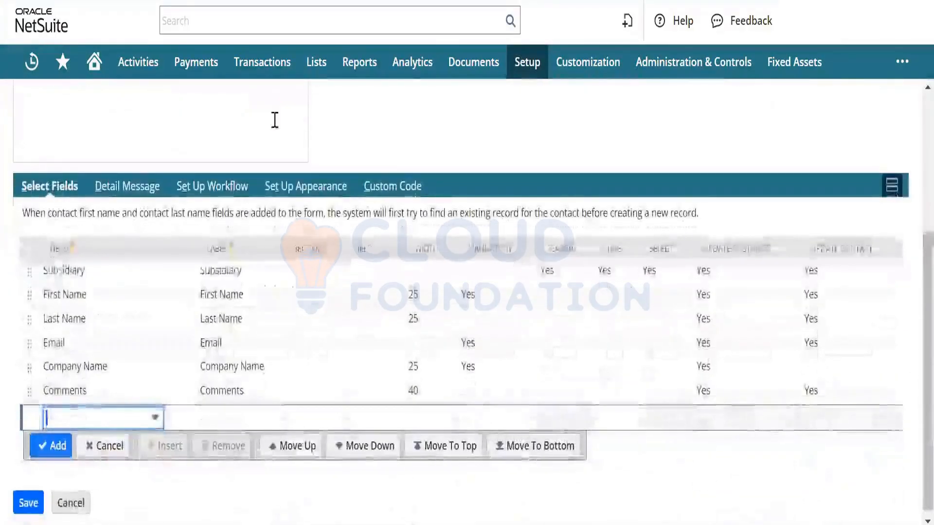
Step: Type 'Our sales rep will contact you.' as the Detail Message, correcting a typo along the way
left_click(112, 187)
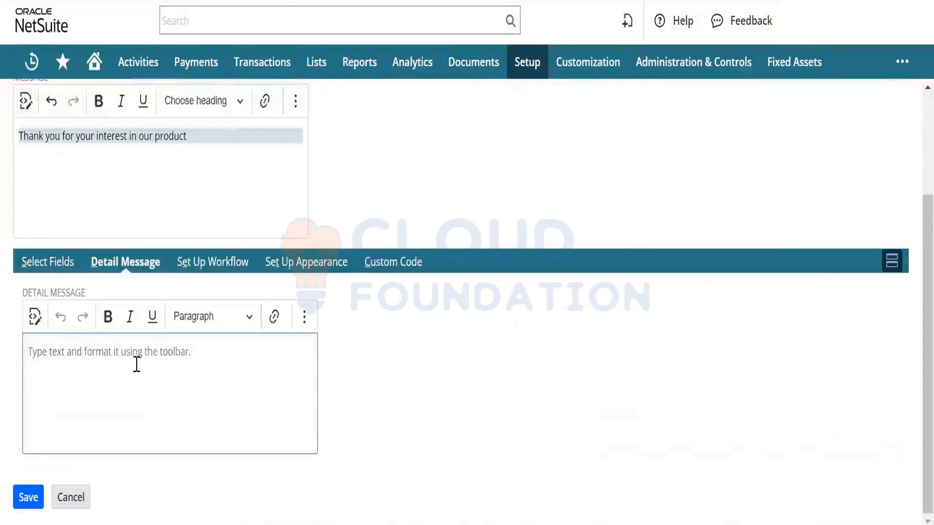
type("Our supp")
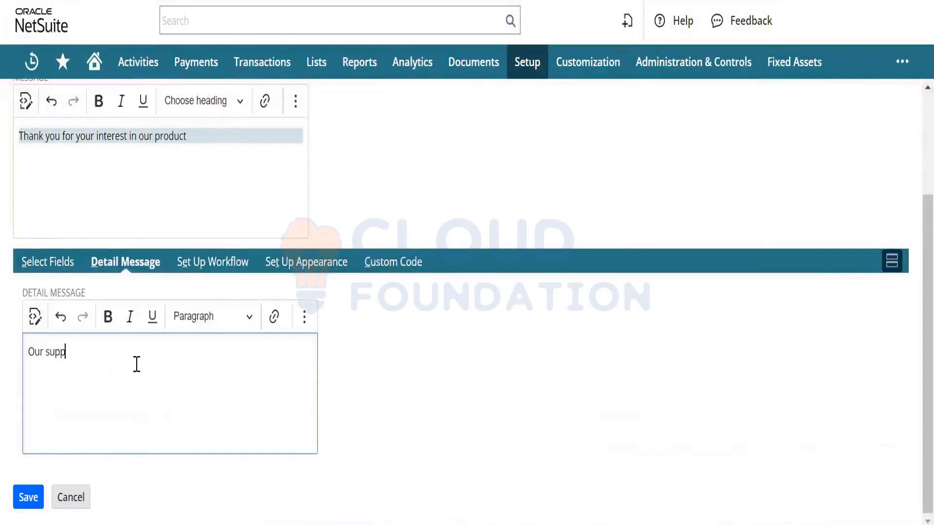
type("ort re")
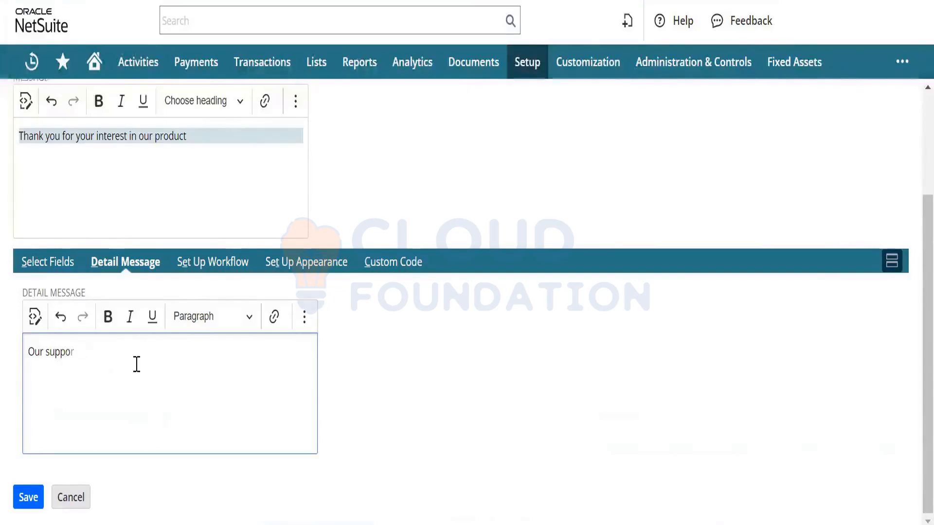
key("BackSpace")
key("BackSpace")
key("BackSpace")
key("BackSpace")
key("BackSpace")
key("BackSpace")
key("BackSpace")
type("sla")
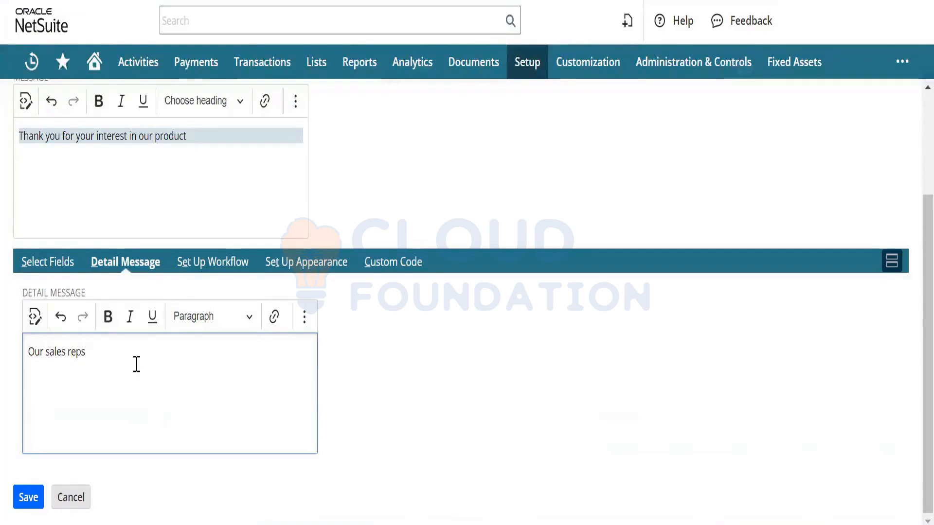
type("contac")
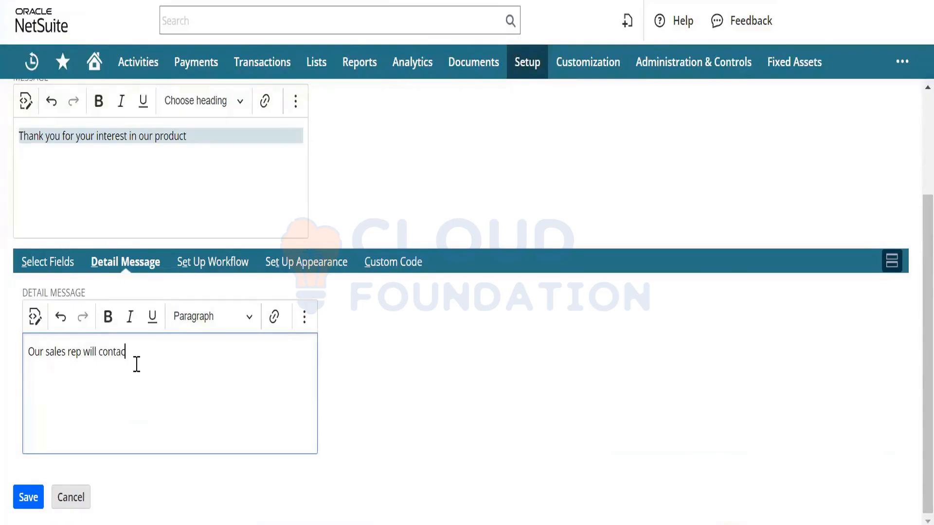
type("t you.")
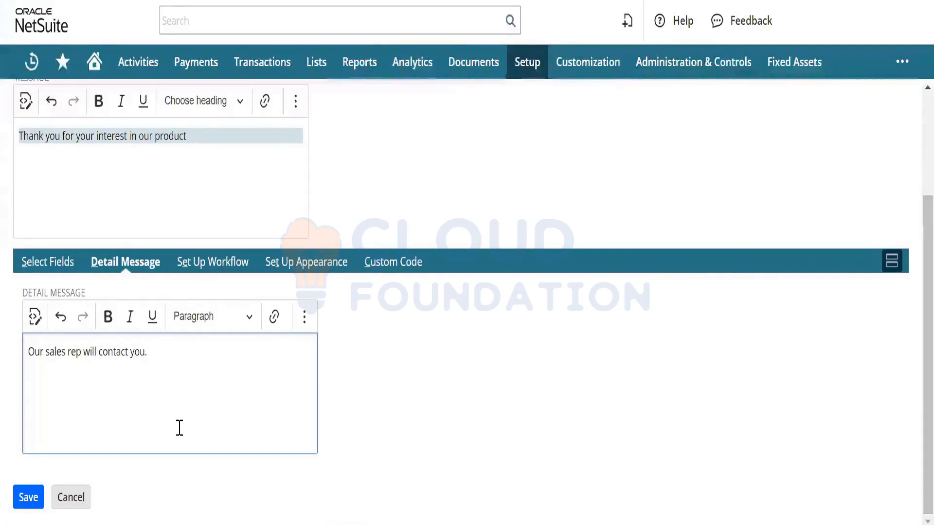
Step: Try saving, dismiss the missing-URL alert, and place the cursor in the workflow's Redirect To URL field
left_click(30, 498)
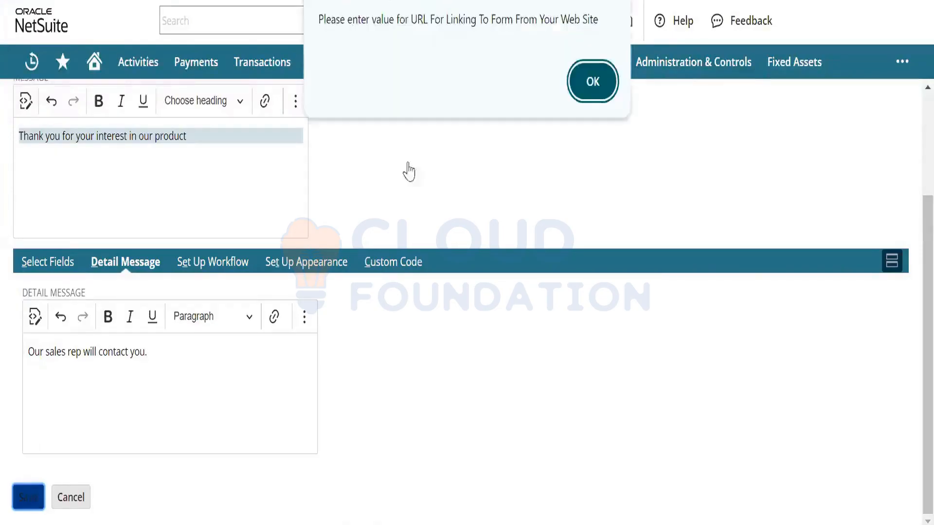
left_click(606, 81)
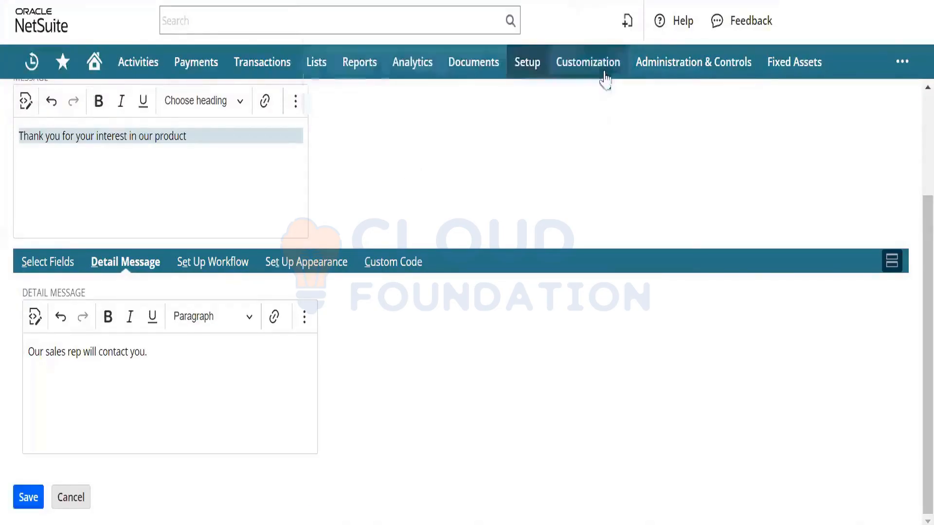
left_click(224, 271)
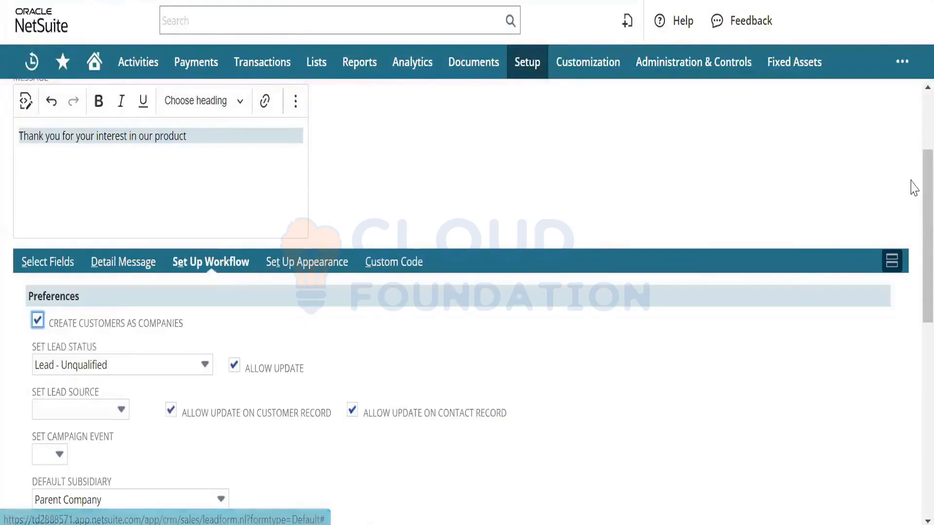
scroll(911, 188, "down", 5)
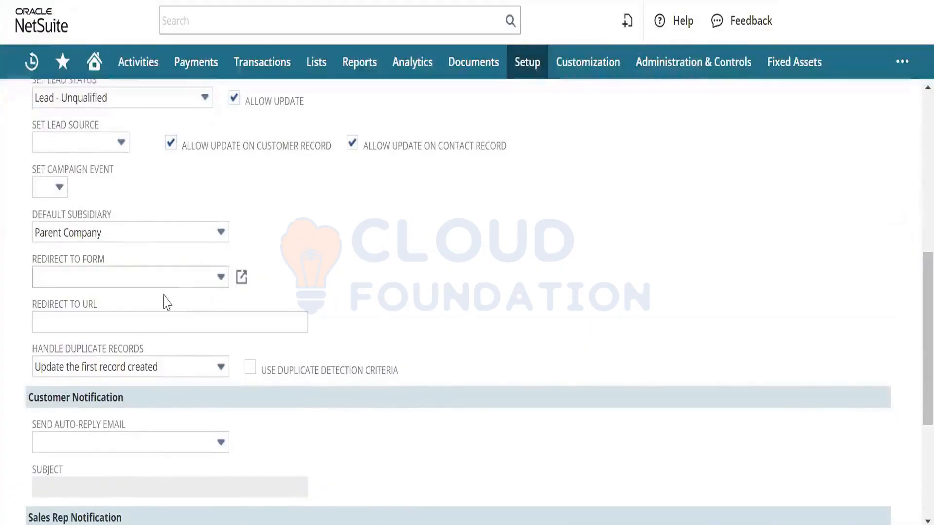
left_click(155, 321)
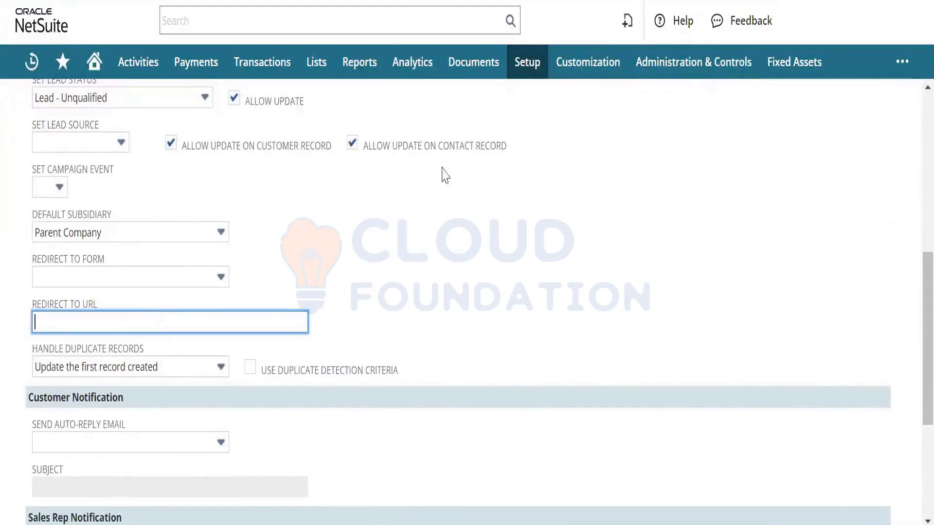
mouse_move(523, 68)
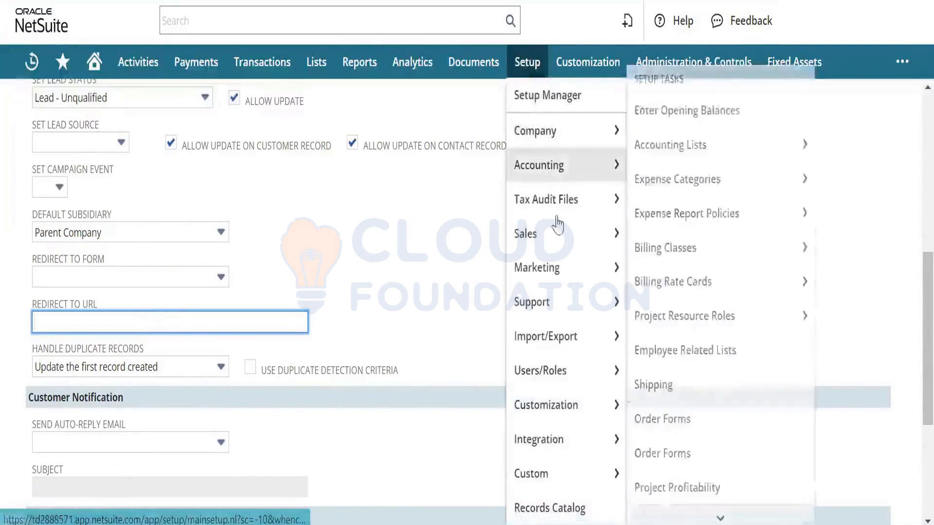
mouse_move(560, 234)
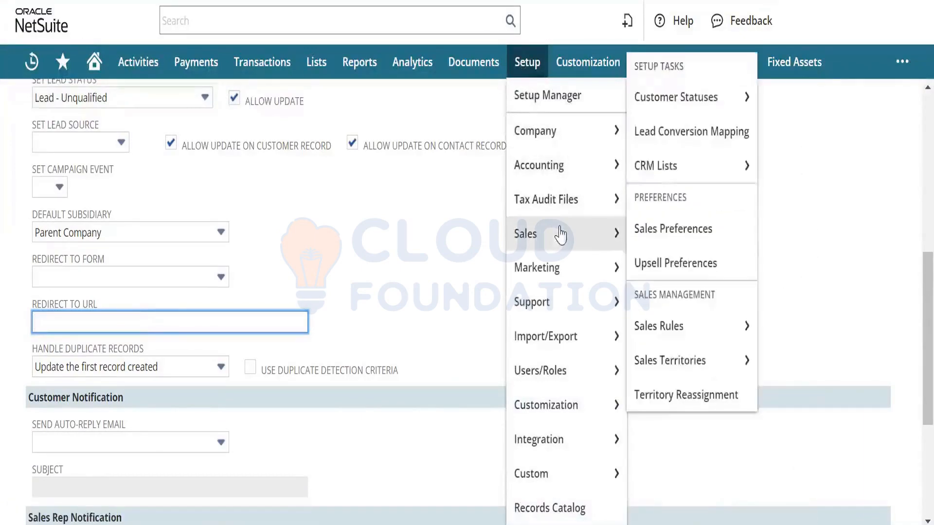
right_click(666, 226)
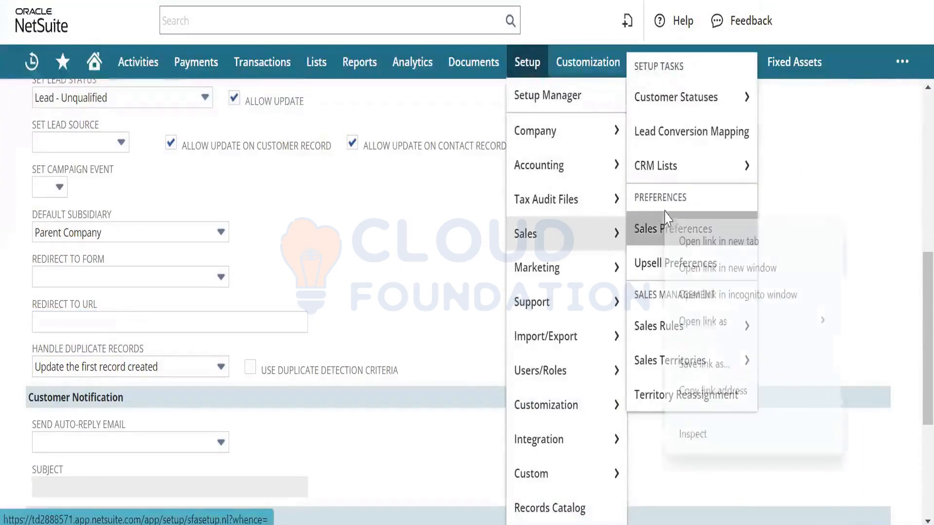
right_click(606, 302)
right_click(700, 315)
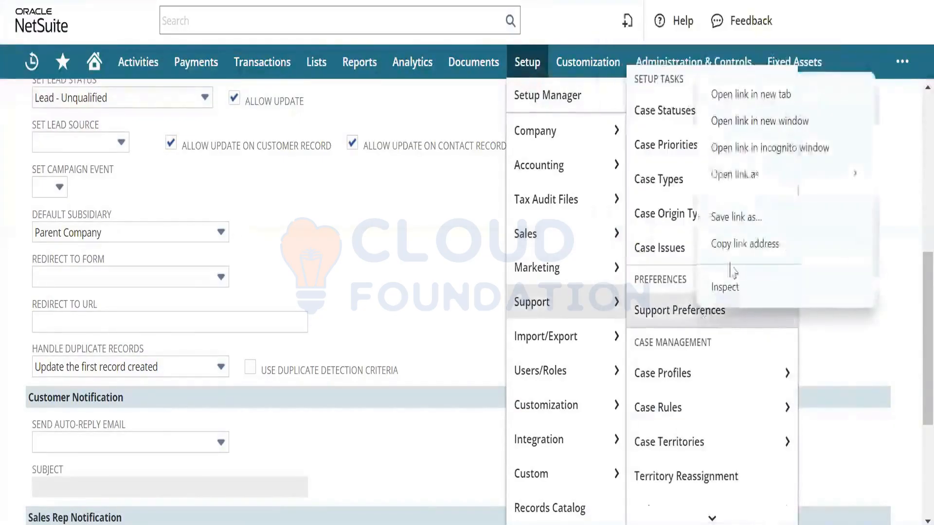
left_click(741, 94)
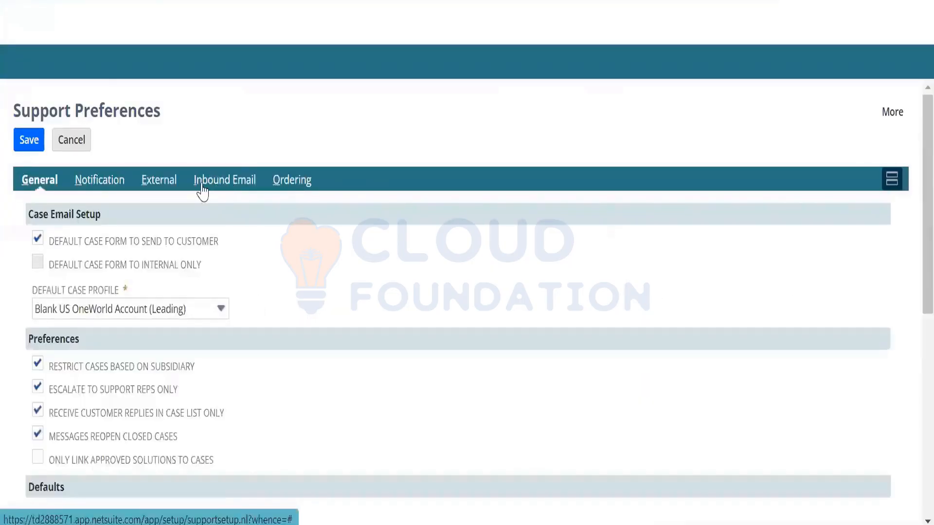
left_click(160, 187)
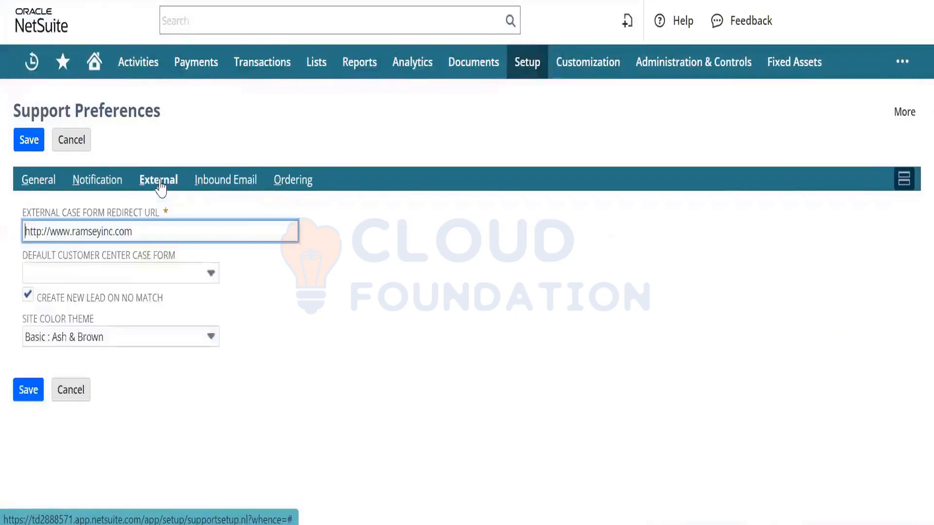
triple_click(164, 227)
key("ctrl+c")
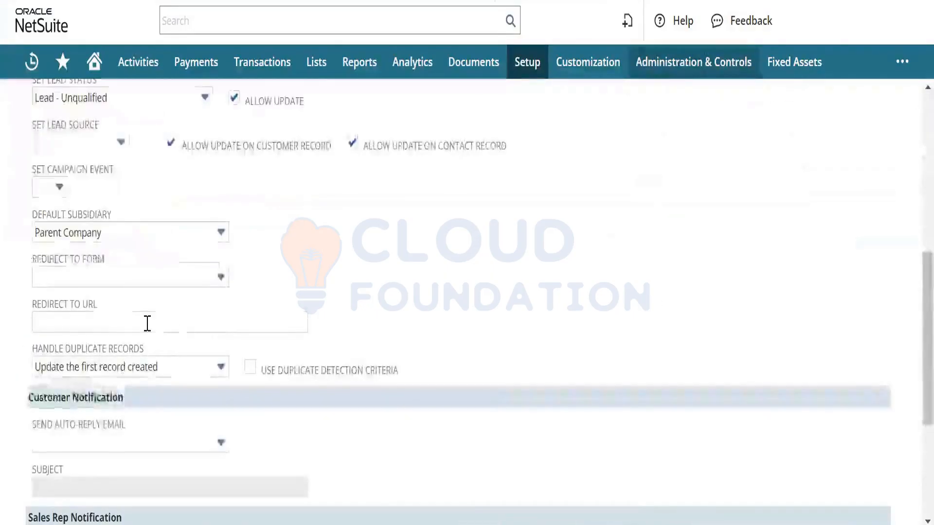
left_click(147, 323)
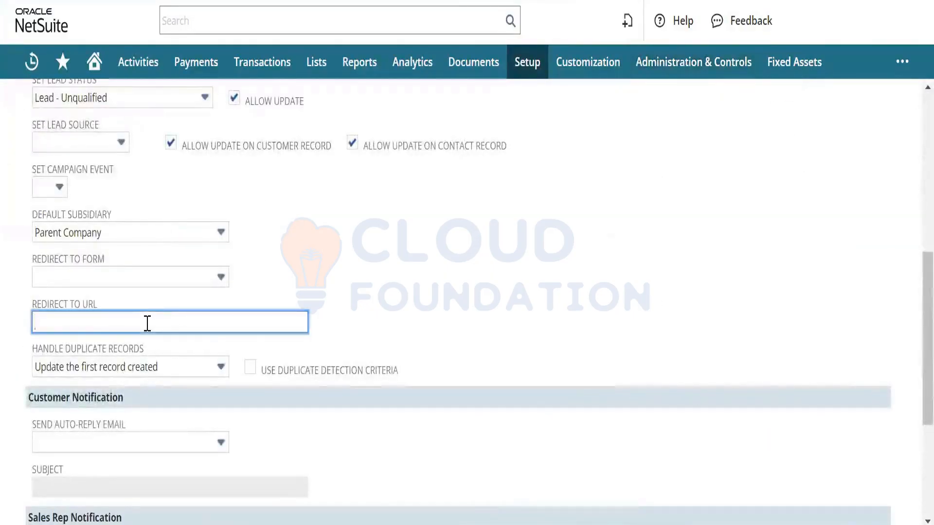
key("ctrl+v")
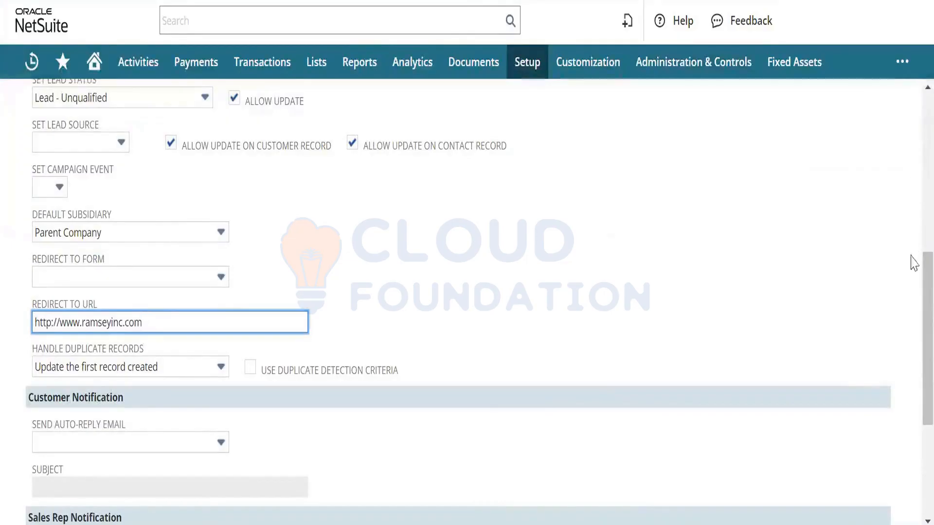
scroll(913, 233, "up", 5)
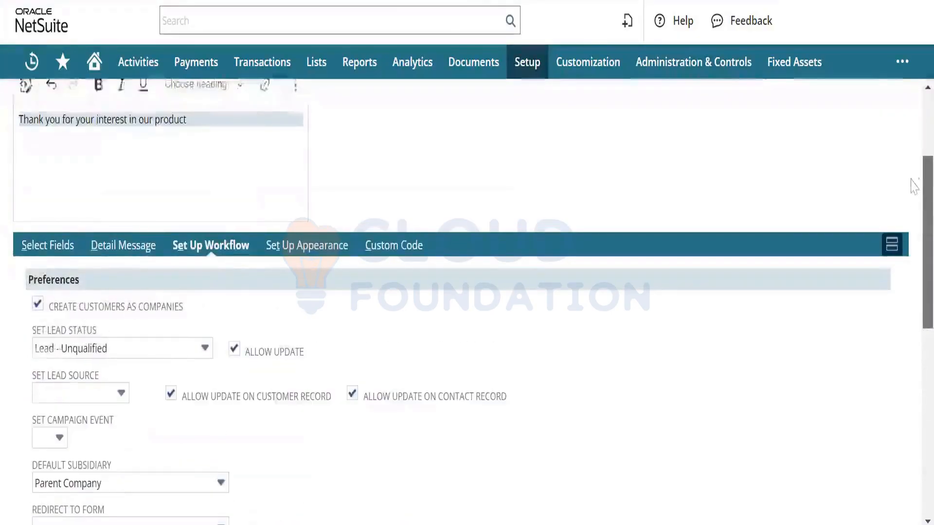
scroll(909, 165, "up", 3)
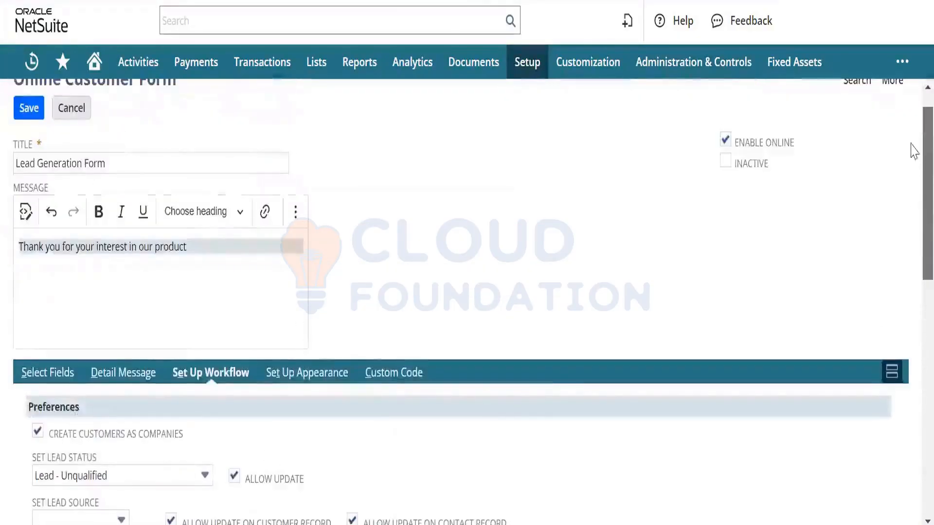
left_click(29, 108)
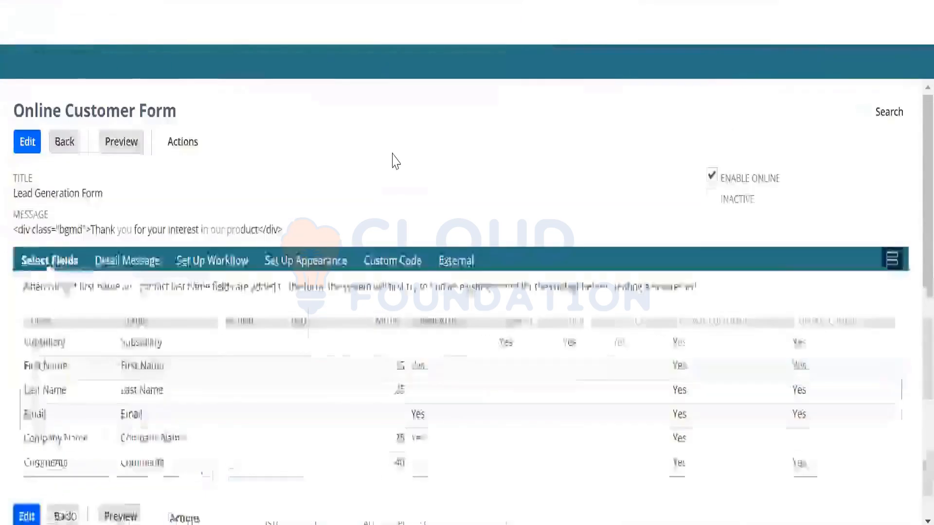
Step: Follow the Lead Generation Form's Publishable Form URL from its External subtab
left_click(449, 331)
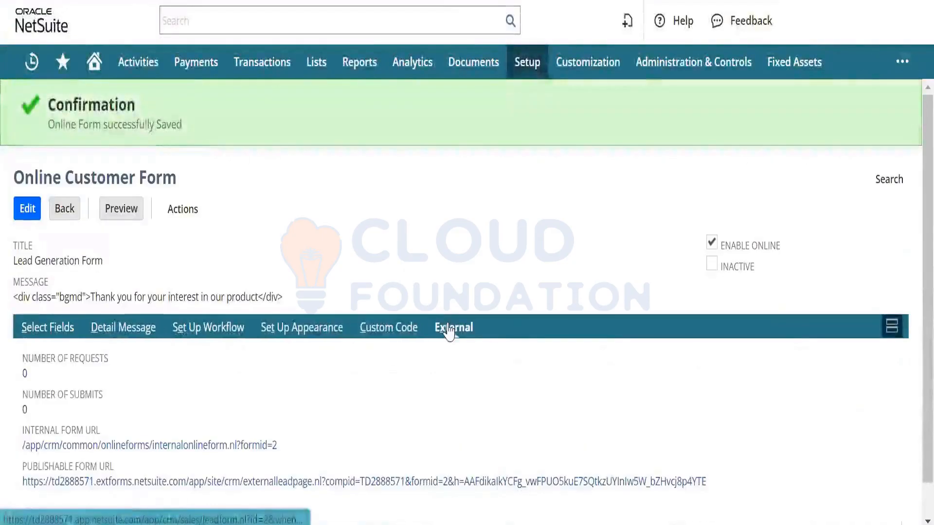
left_click(435, 477)
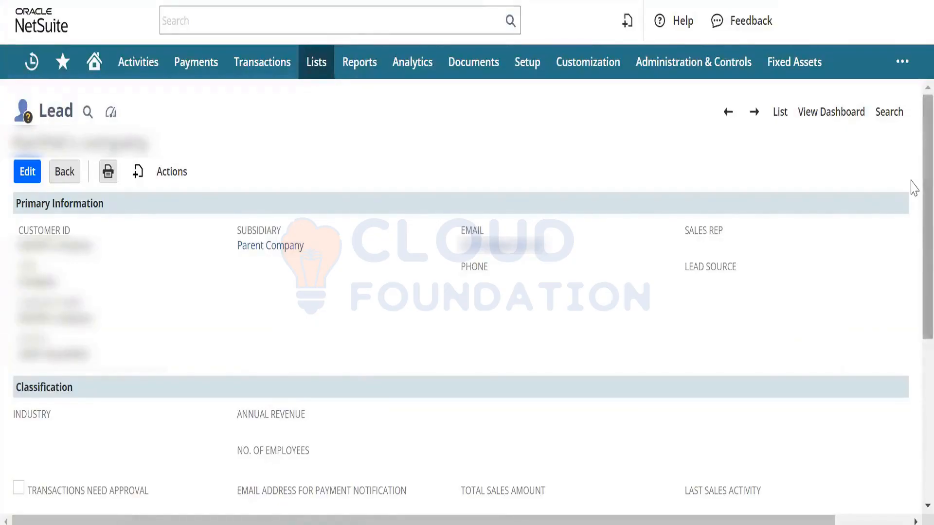
Step: Check the lead's Messages subtab under Communication, which is empty, then return to the top
left_click_drag(911, 180, 912, 359)
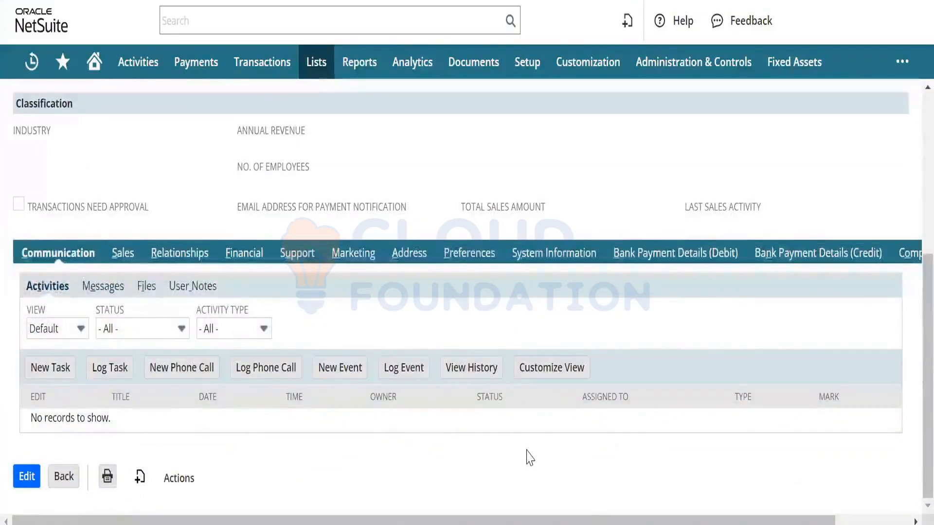
left_click(117, 294)
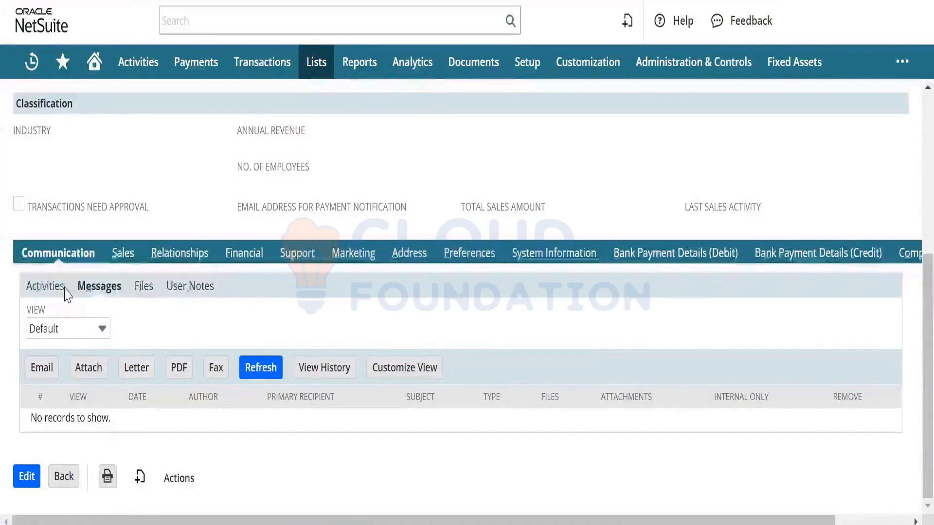
scroll(913, 253, "up", 3)
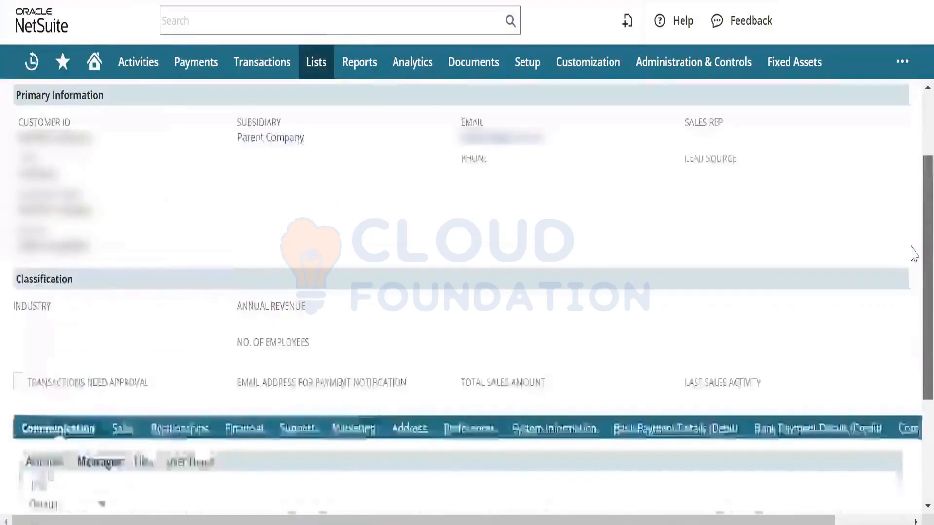
scroll(913, 253, "up", 2)
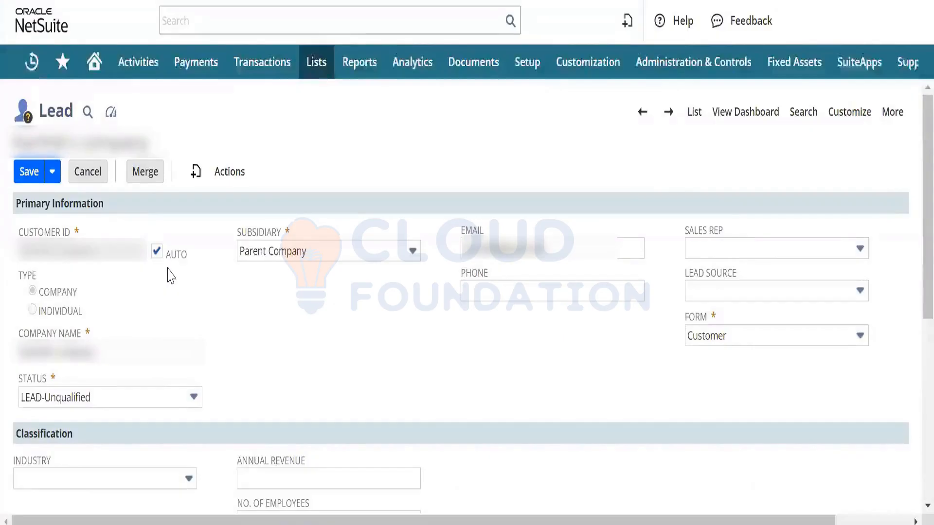
Step: Review the available lead status values, leaving the status unchanged
left_click(175, 403)
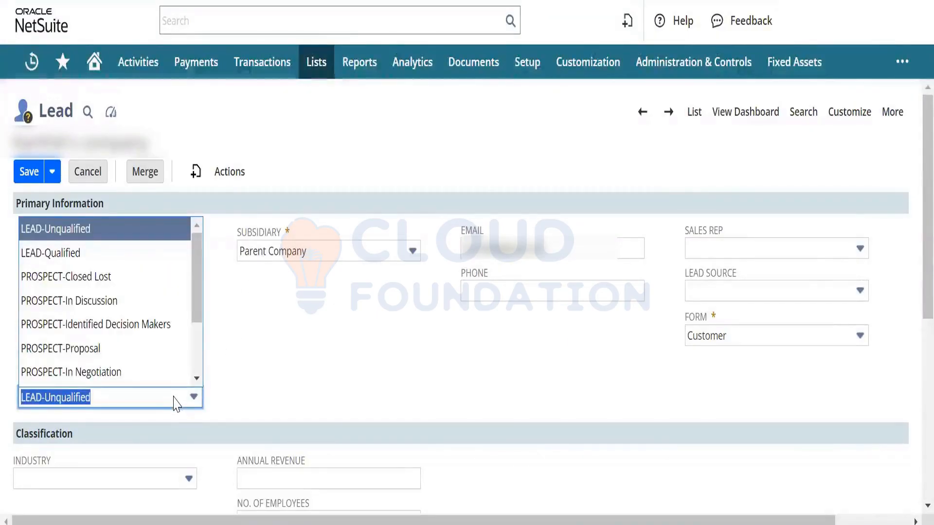
left_click(375, 354)
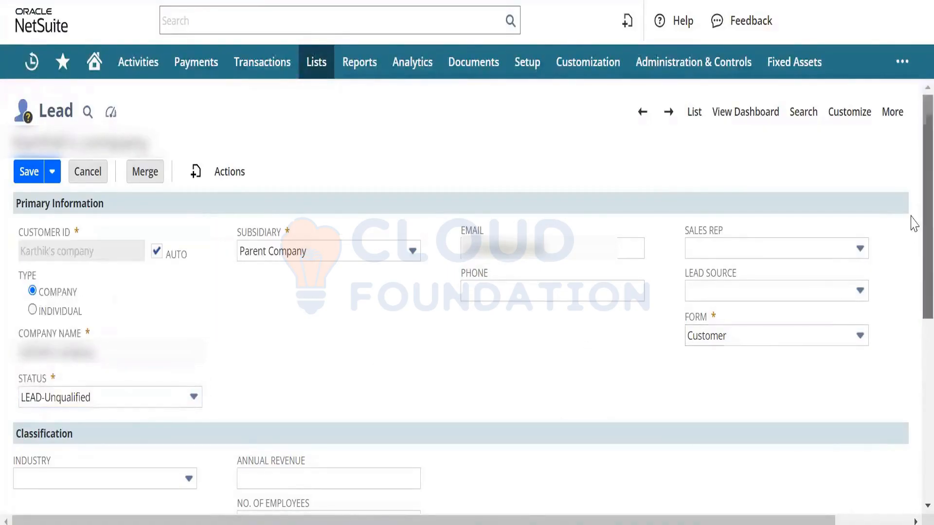
scroll(910, 267, "down", 1)
scroll(913, 267, "down", 6)
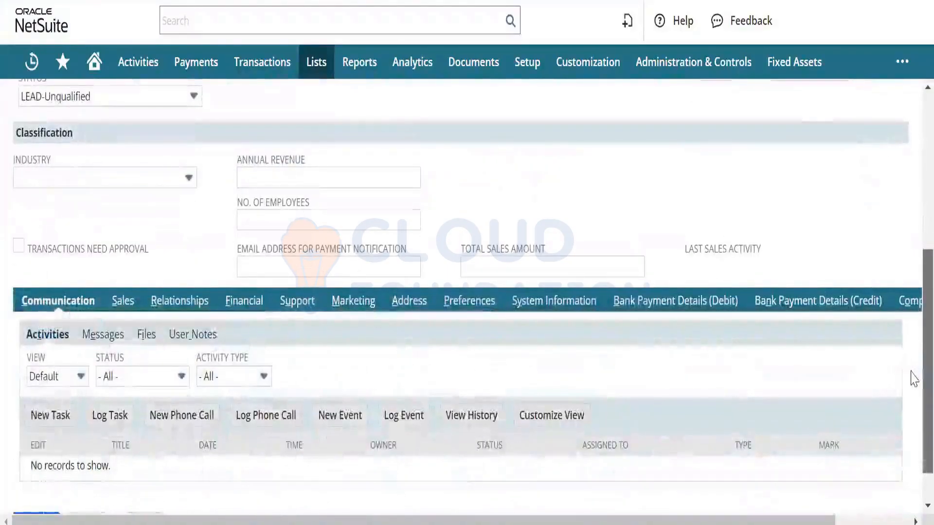
Step: Browse the lead's Marketing, Sales and Communication subtabs, ending on the empty Campaigns list
left_click(365, 306)
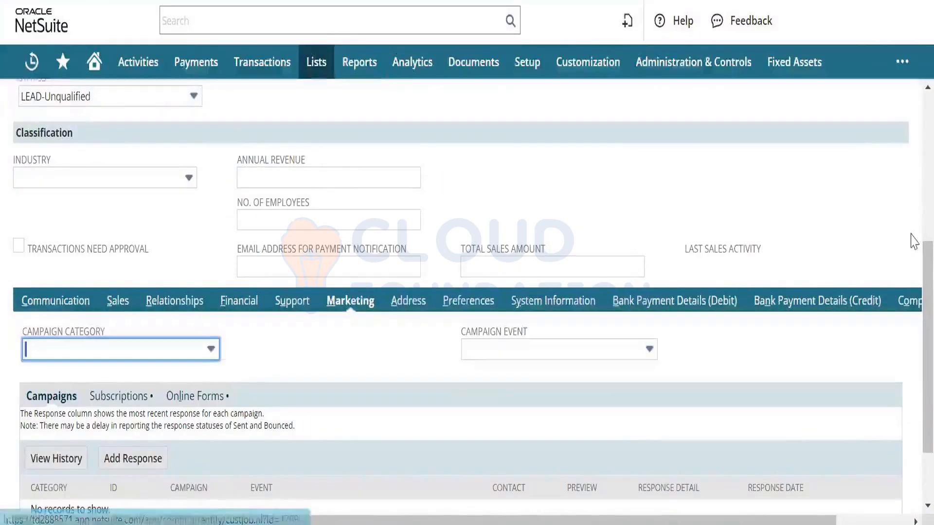
scroll(913, 306, "down", 2)
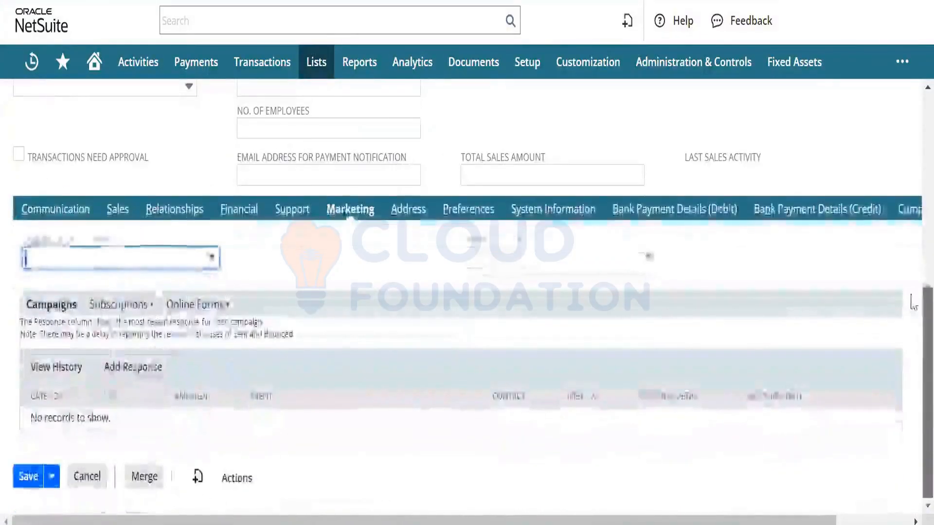
scroll(913, 297, "up", 2)
scroll(910, 214, "up", 5)
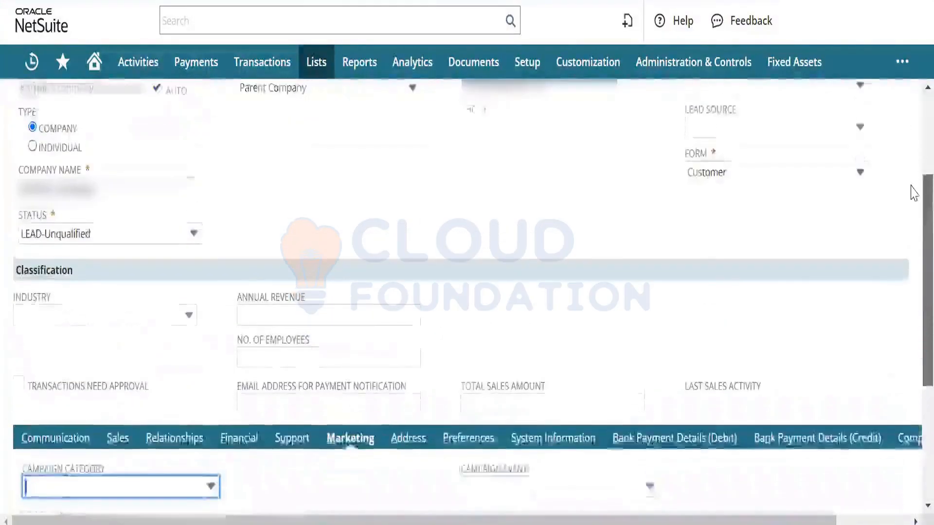
scroll(913, 160, "up", 1)
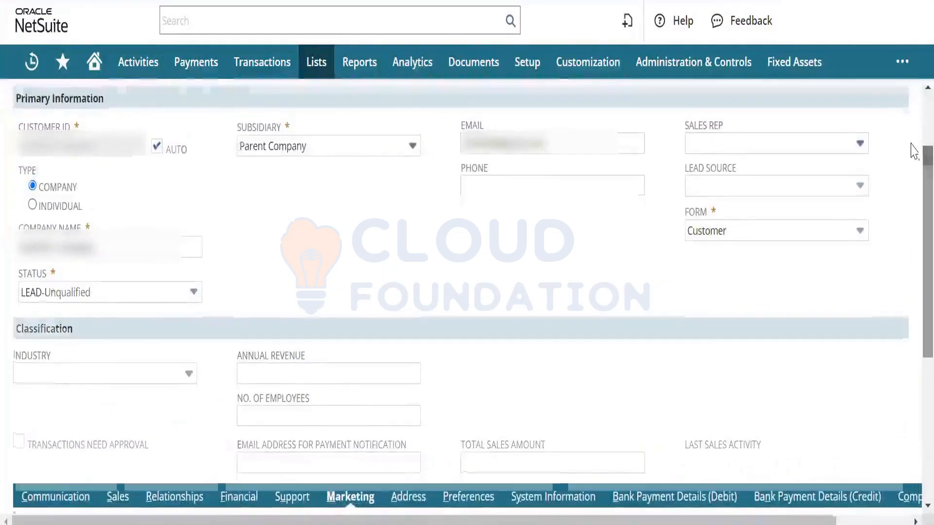
scroll(914, 149, "down", 2)
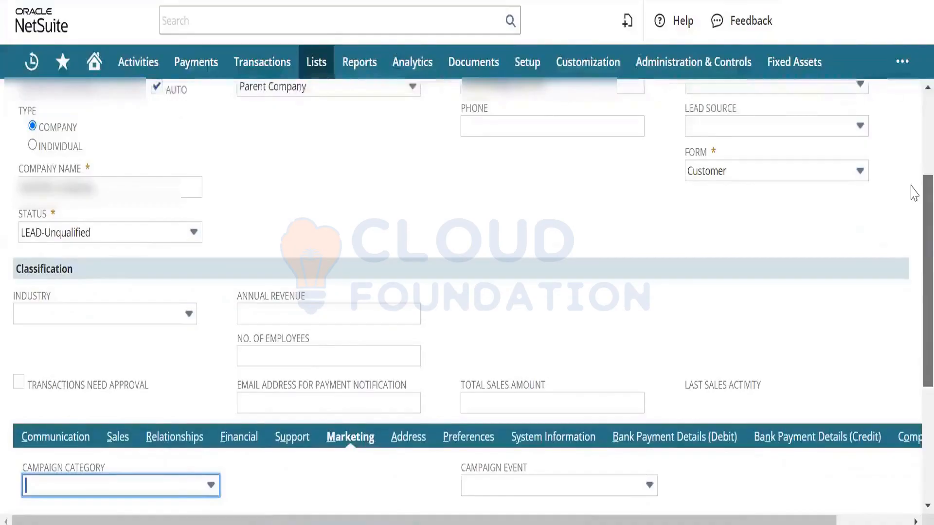
scroll(913, 195, "down", 4)
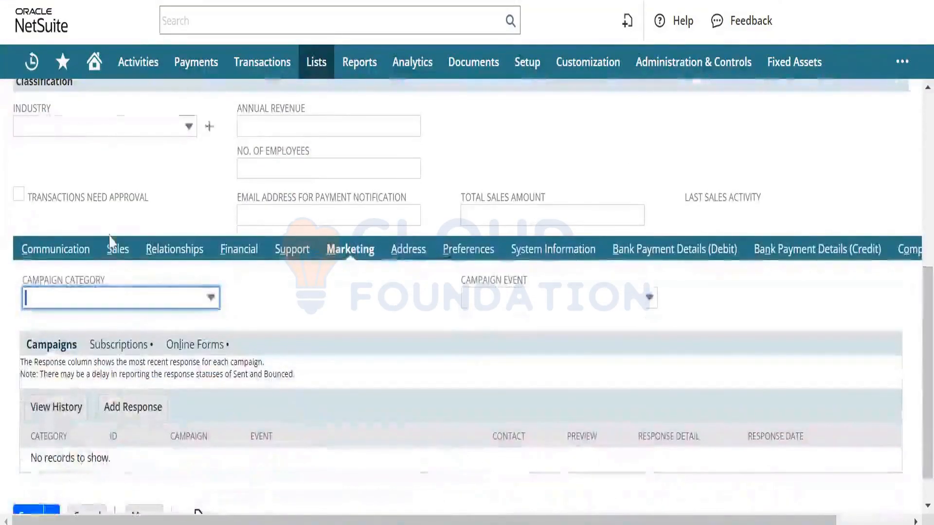
left_click(112, 262)
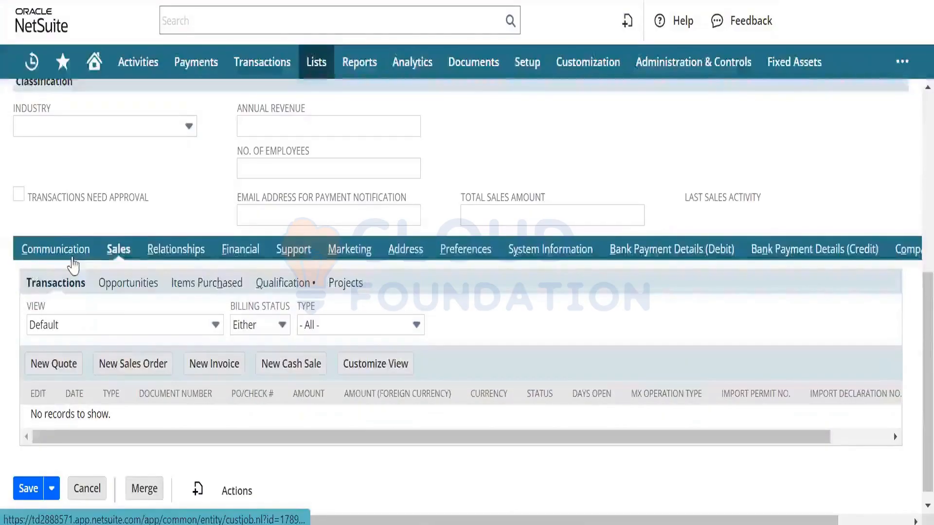
left_click(72, 257)
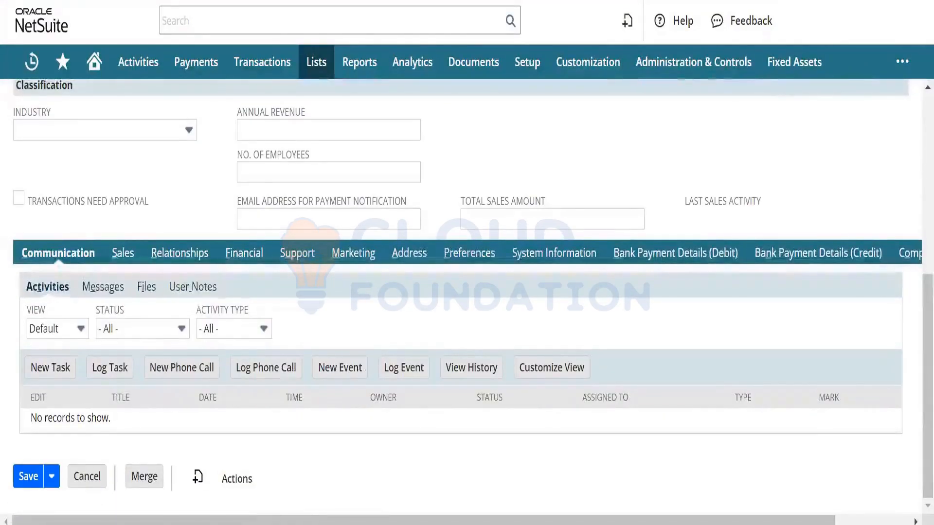
left_click(354, 256)
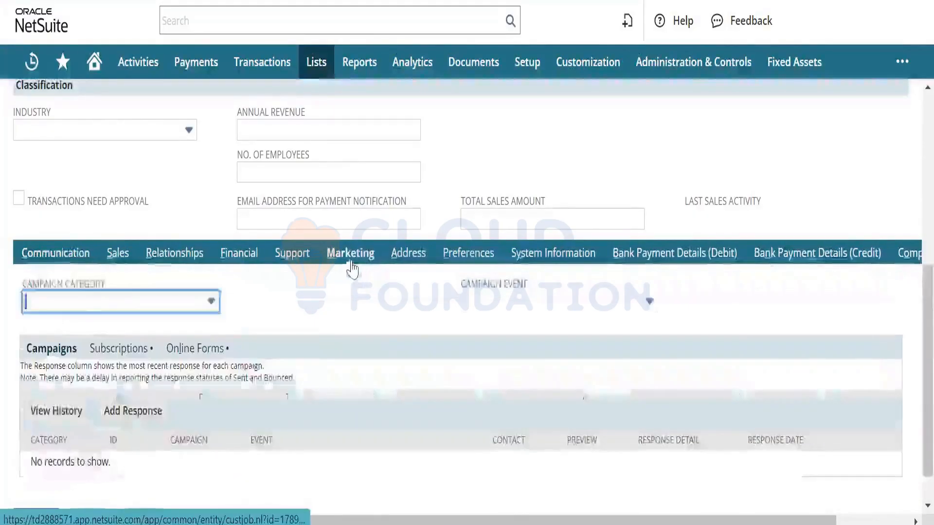
Step: Show the Online Forms subtab and select the Lead Generation Form's Date Sent, 3/29/2024 9:53 am
left_click(220, 354)
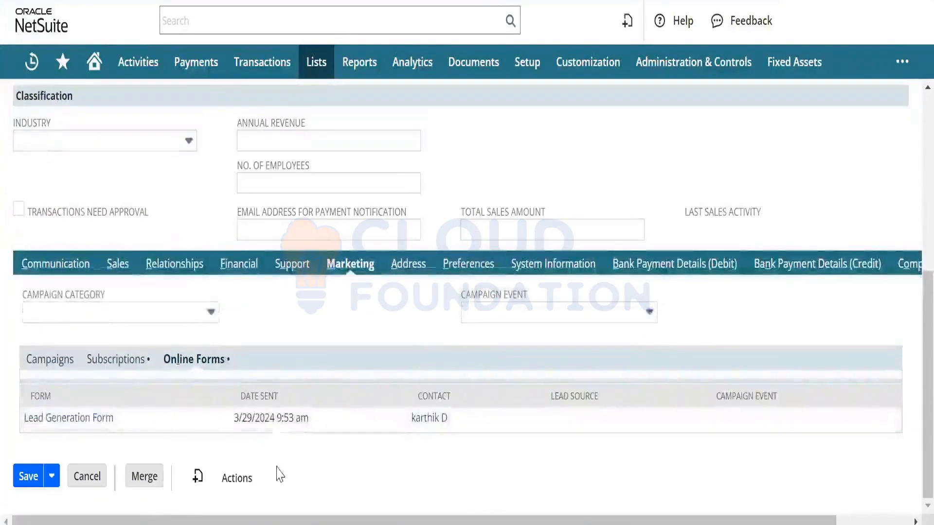
triple_click(270, 417)
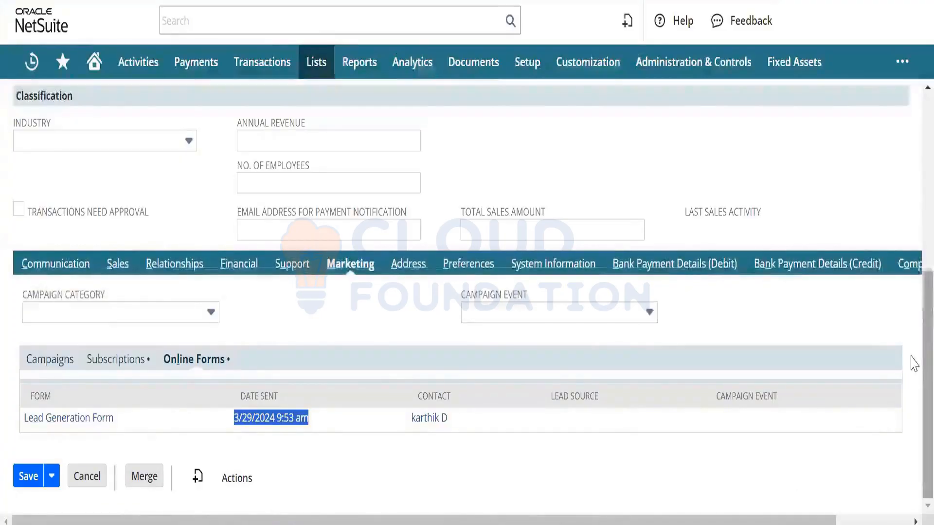
left_click_drag(926, 357, 857, 205)
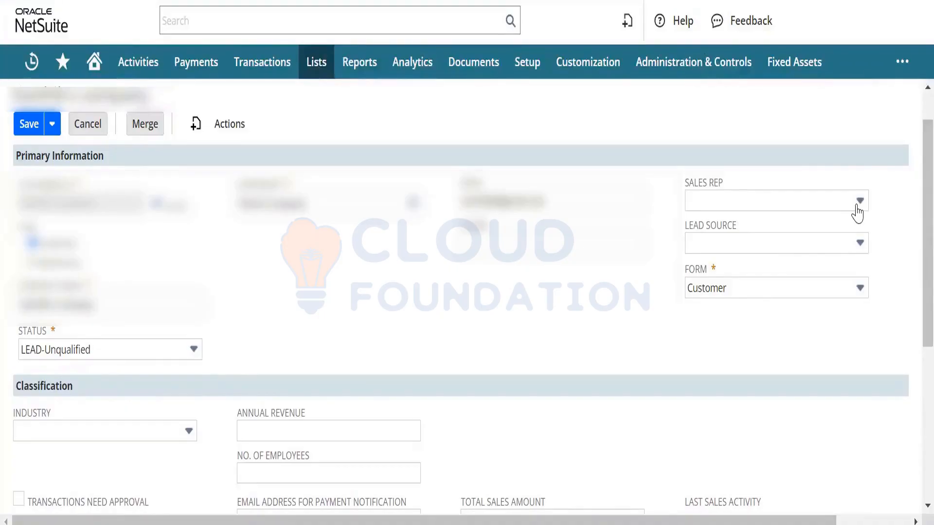
left_click(858, 204)
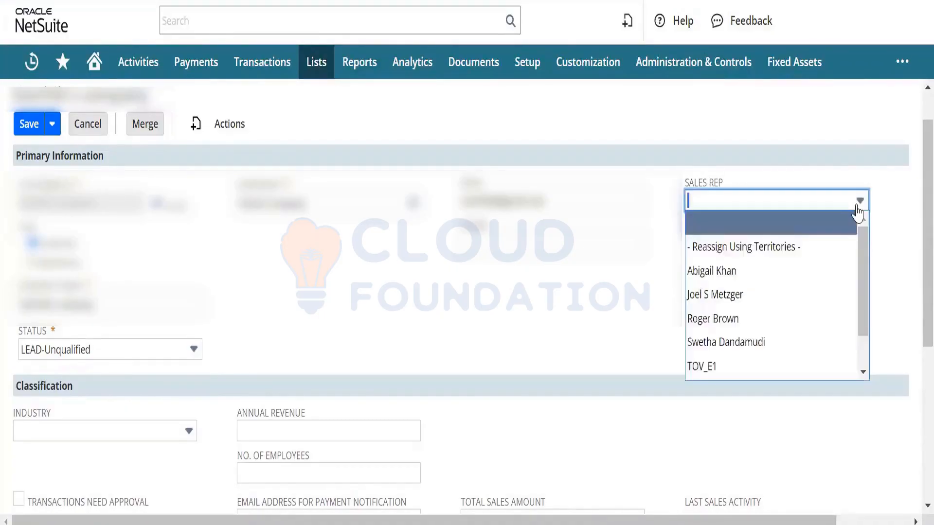
left_click(802, 317)
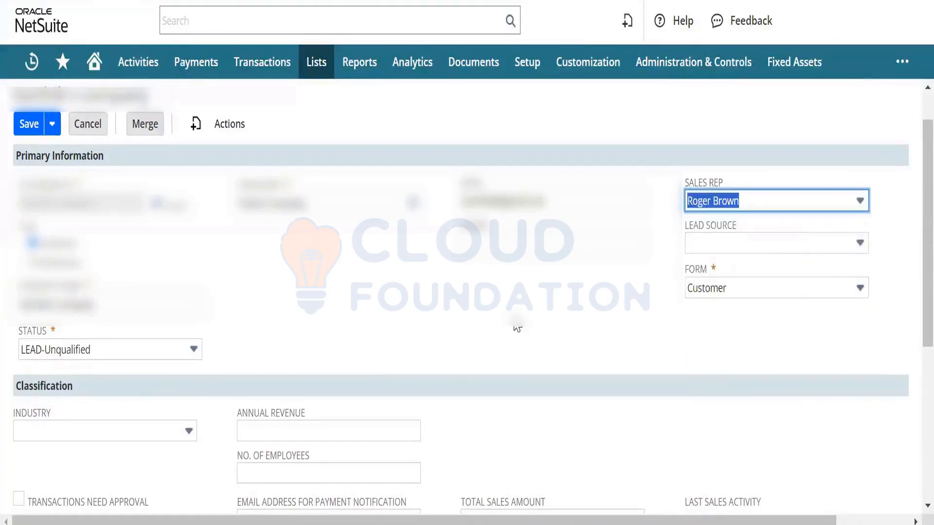
left_click(31, 126)
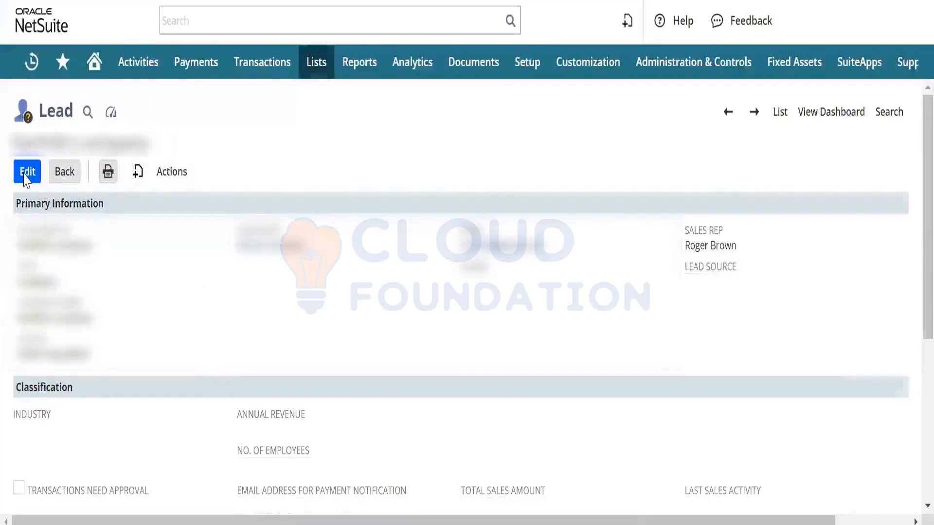
Step: Edit the lead and change its entry form to Standard Lead Form
left_click(27, 241)
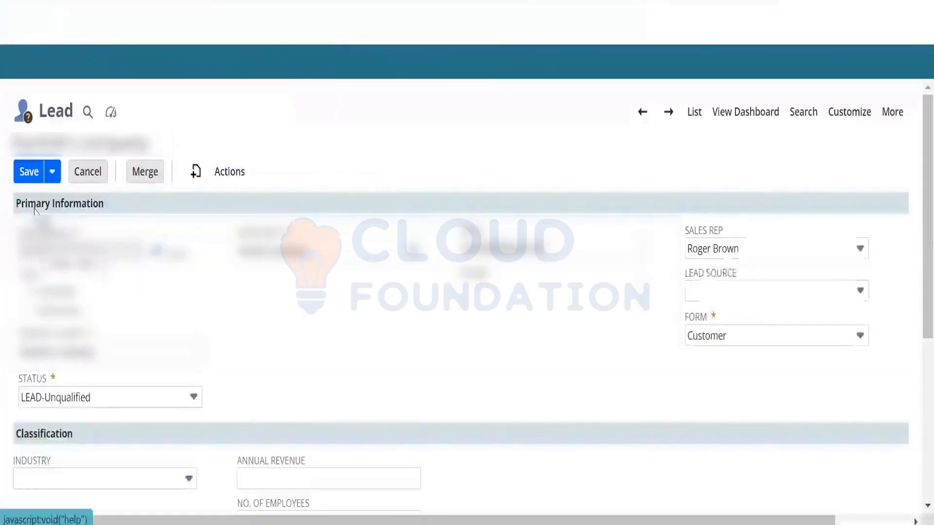
left_click(752, 348)
left_click(752, 347)
left_click(752, 348)
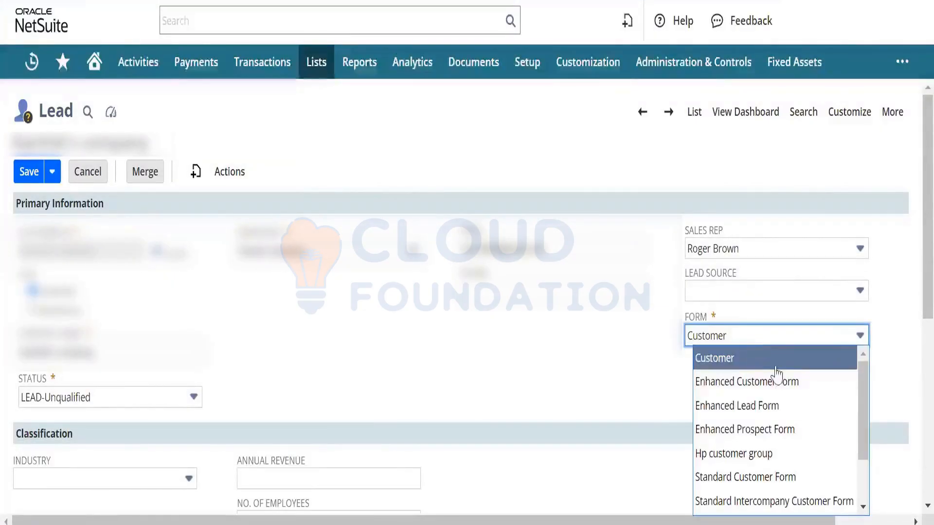
left_click_drag(866, 408, 873, 455)
left_click(800, 458)
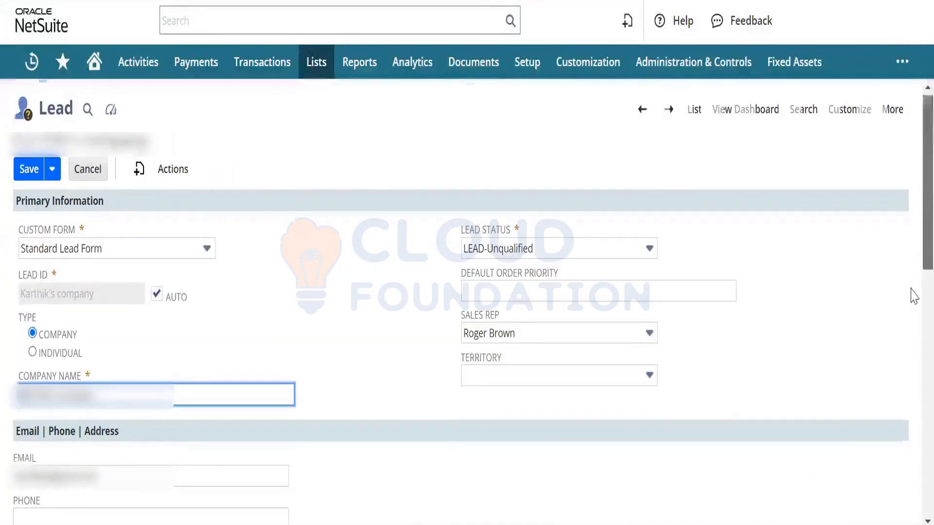
Step: Scroll down the lead record and view its Communication subtab
scroll(911, 295, "down", 5)
scroll(914, 331, "down", 6)
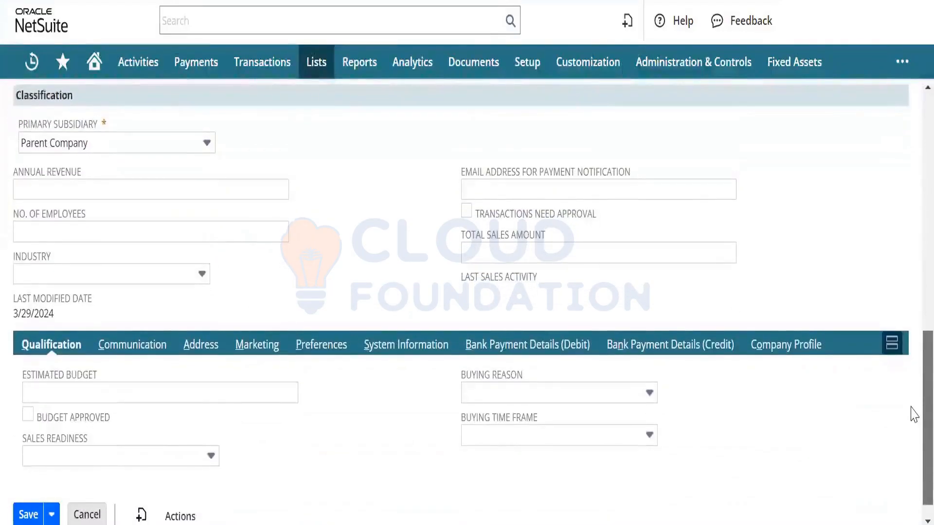
scroll(915, 418, "down", 1)
scroll(897, 323, "up", 10)
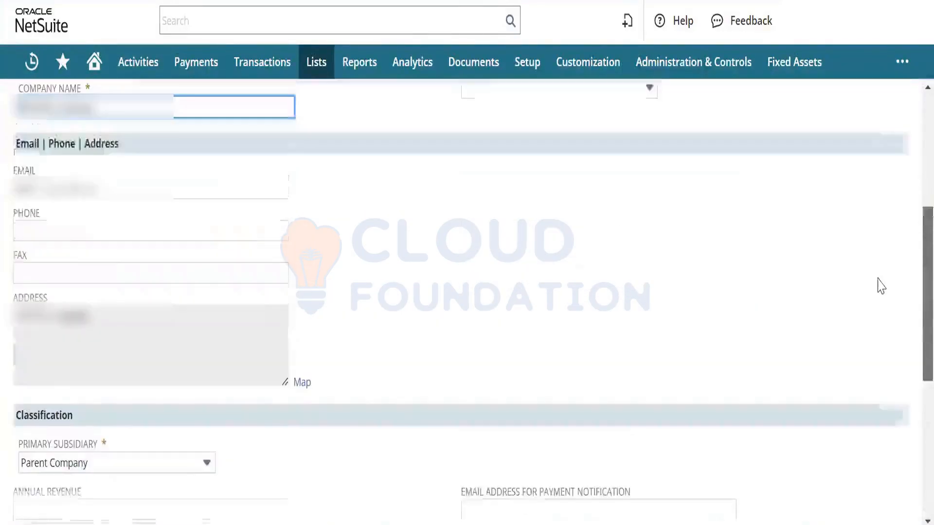
scroll(871, 306, "down", 7)
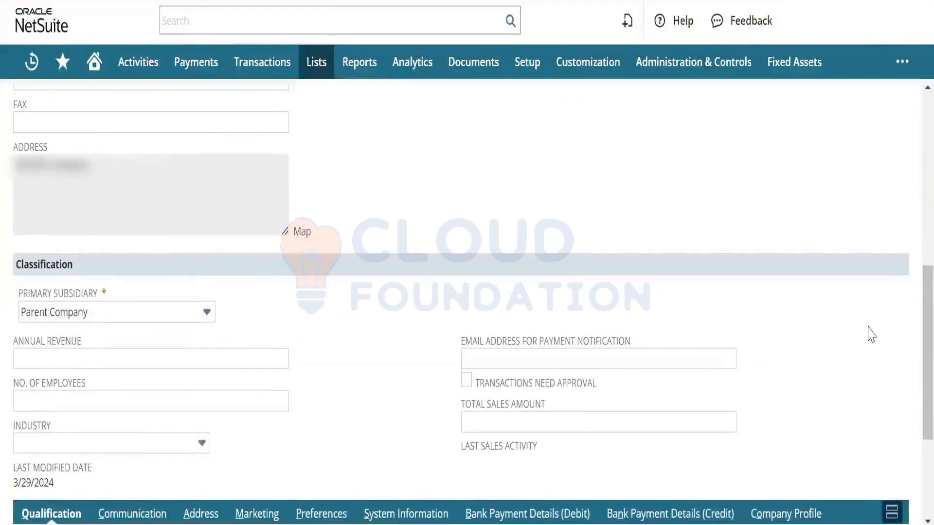
scroll(913, 394, "down", 3)
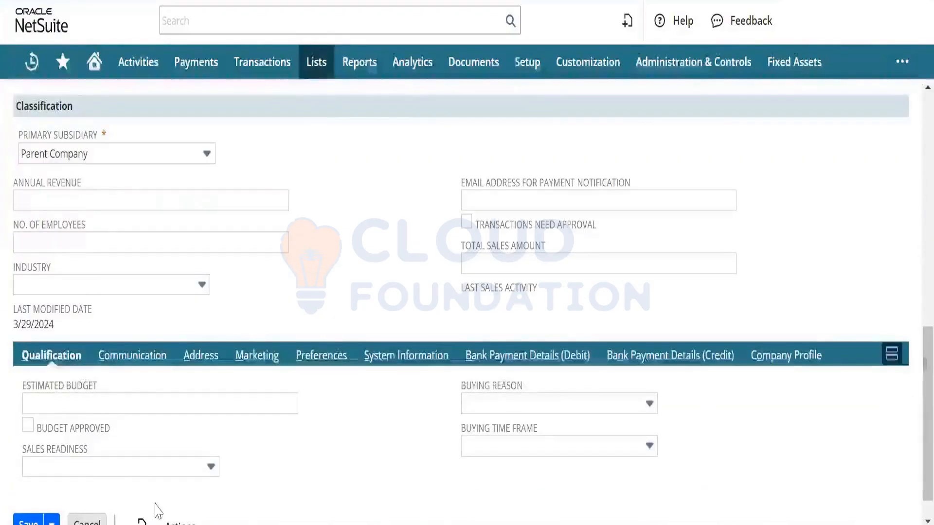
left_click(111, 359)
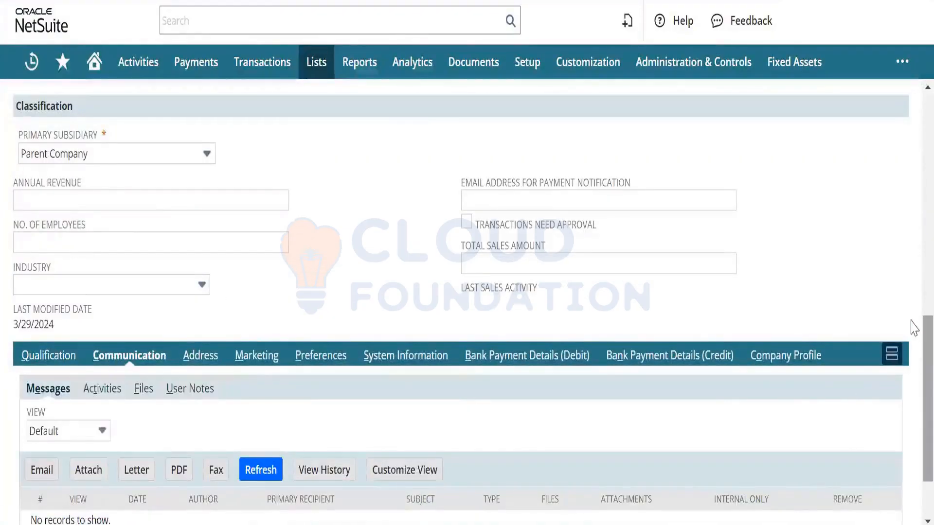
scroll(915, 379, "down", 2)
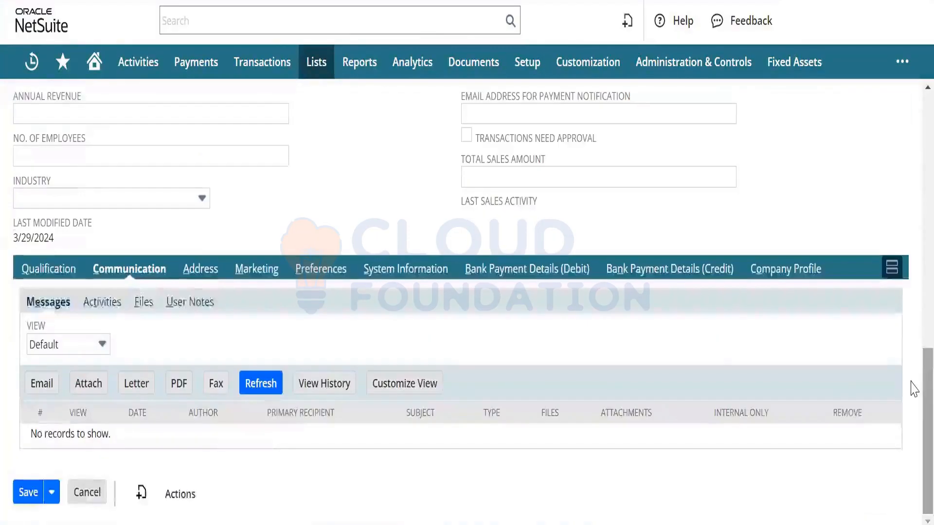
Step: Review the lead's Address, Marketing and Preferences subtabs
left_click(213, 281)
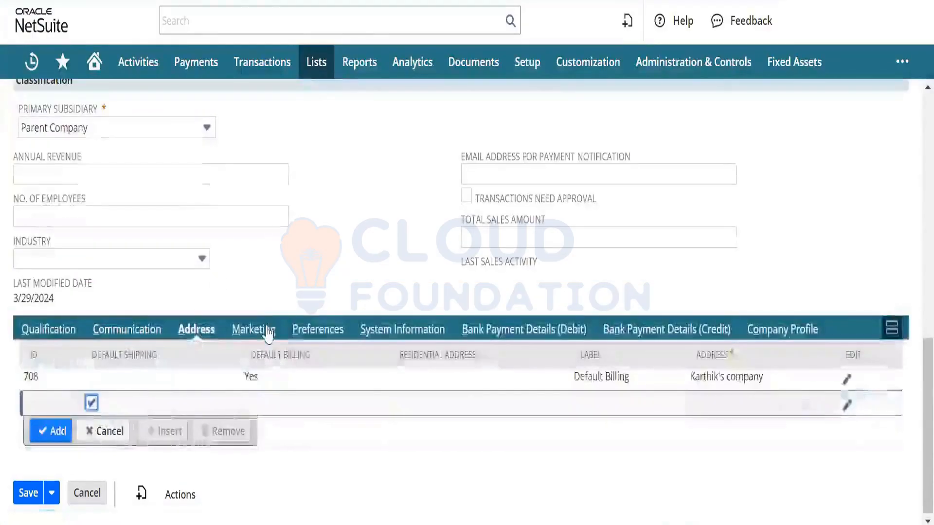
left_click(268, 334)
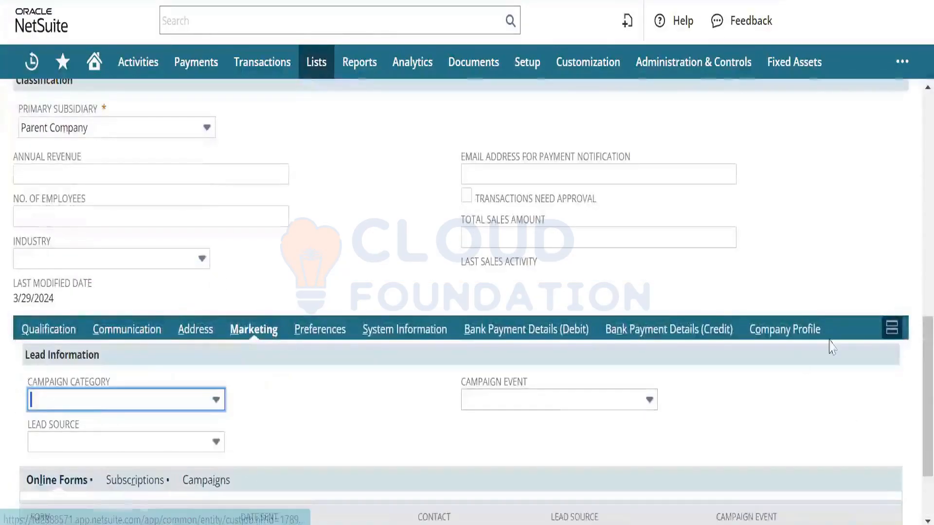
scroll(914, 399, "down", 2)
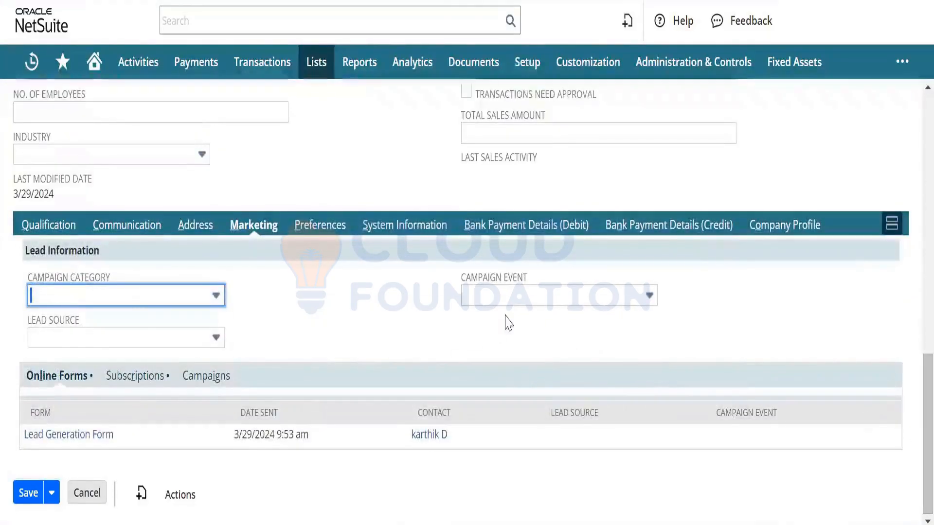
left_click(307, 225)
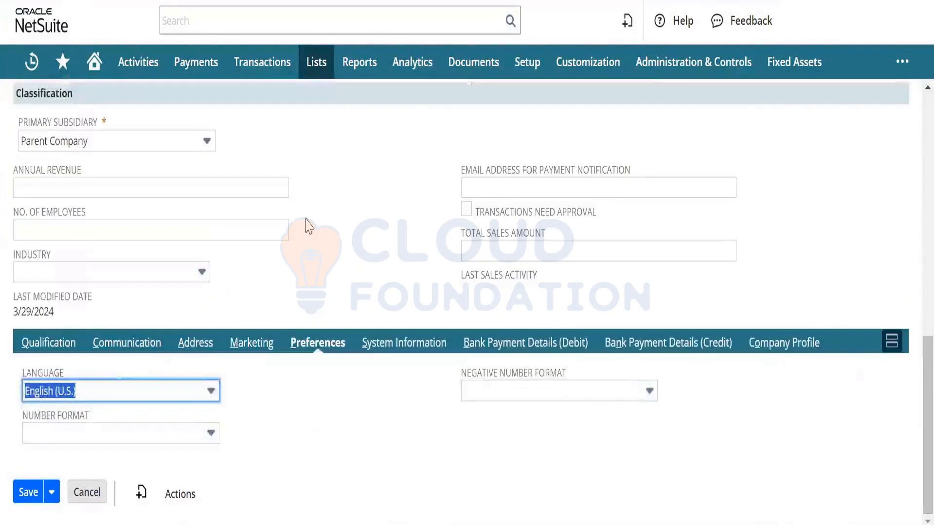
left_click(341, 254)
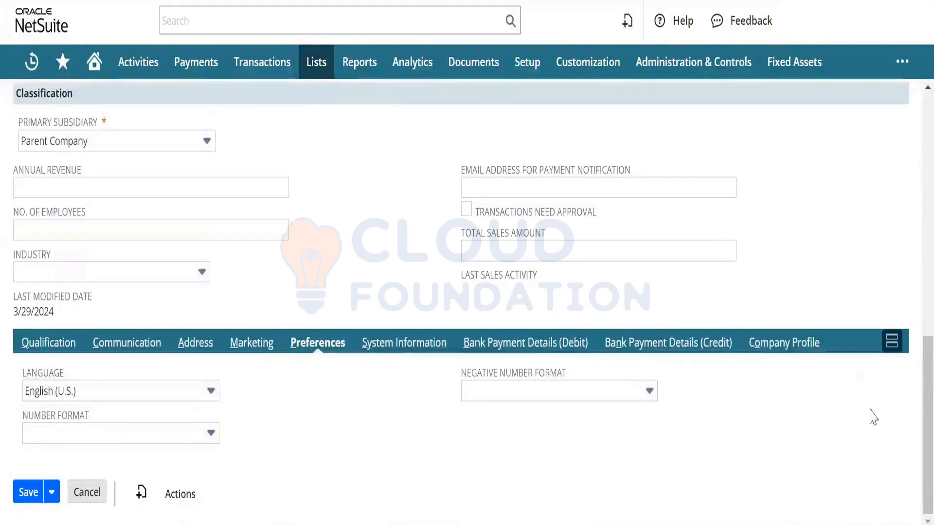
Step: Return to the top and choose Customize > Customize Form for the lead's form
scroll(913, 362, "up", 4)
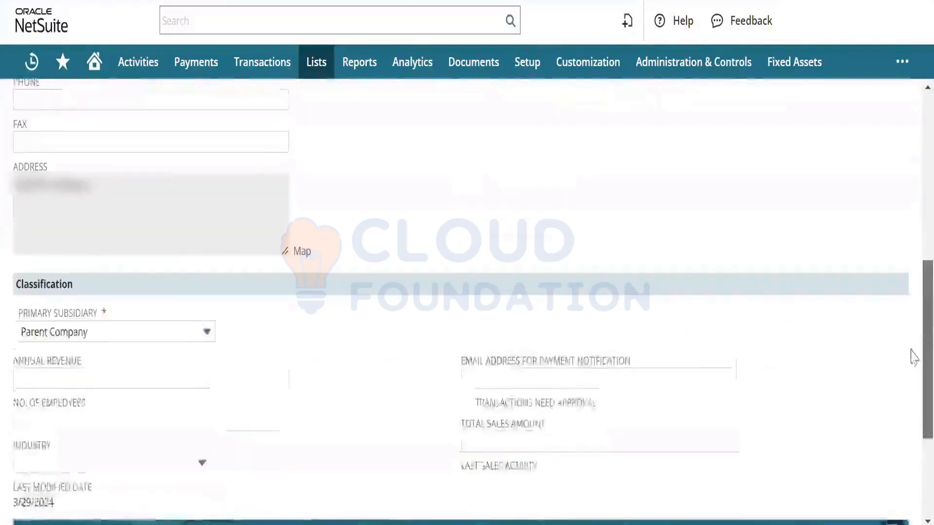
scroll(910, 340, "up", 6)
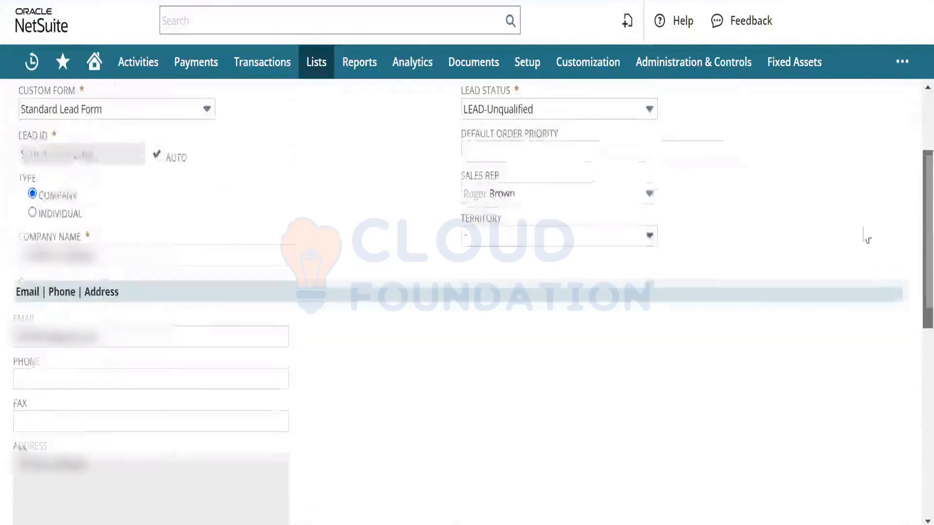
scroll(868, 239, "up", 2)
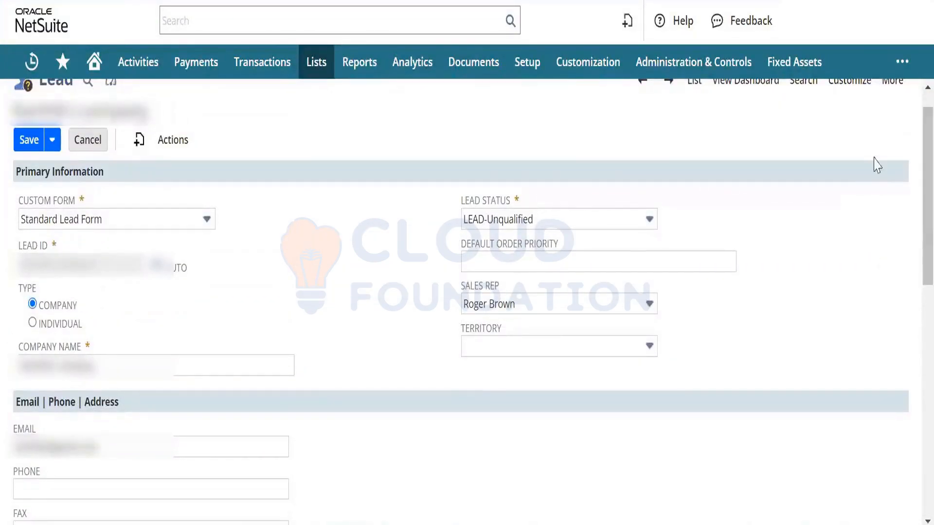
mouse_move(854, 92)
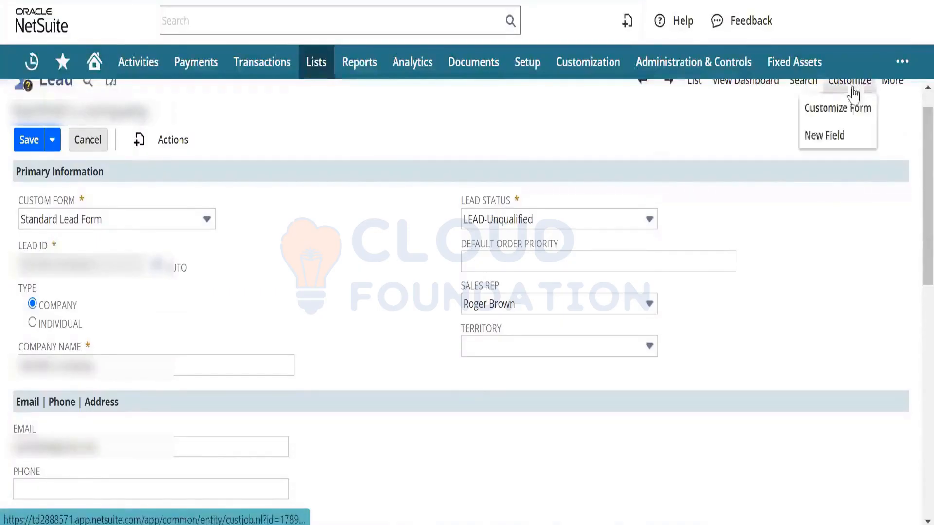
left_click(843, 113)
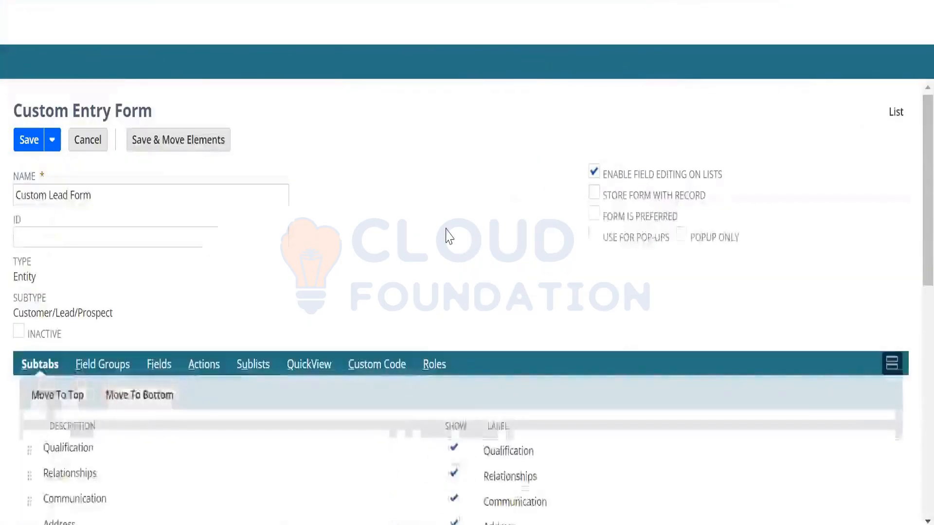
Step: On the Fields subtab, drag Comments up to sit directly after Mr./Ms., above Name
left_click(169, 368)
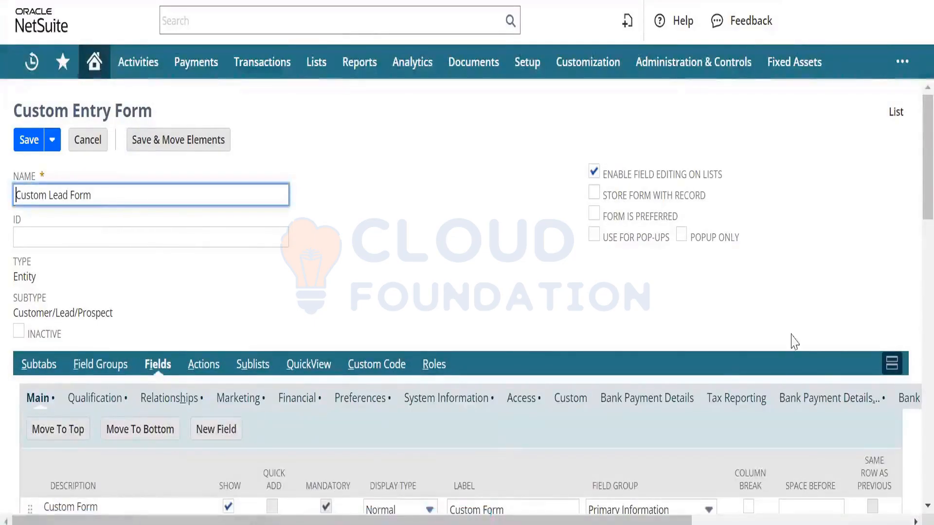
scroll(912, 336, "down", 10)
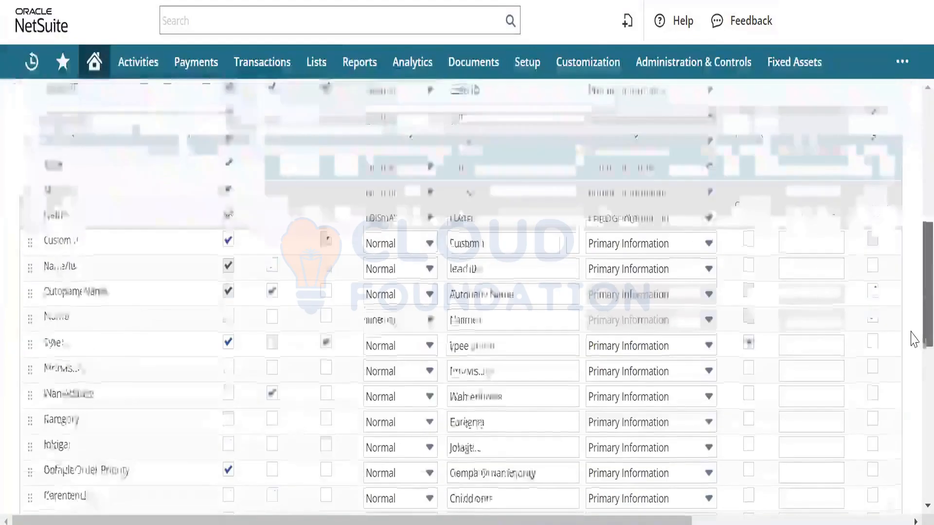
scroll(911, 359, "down", 1)
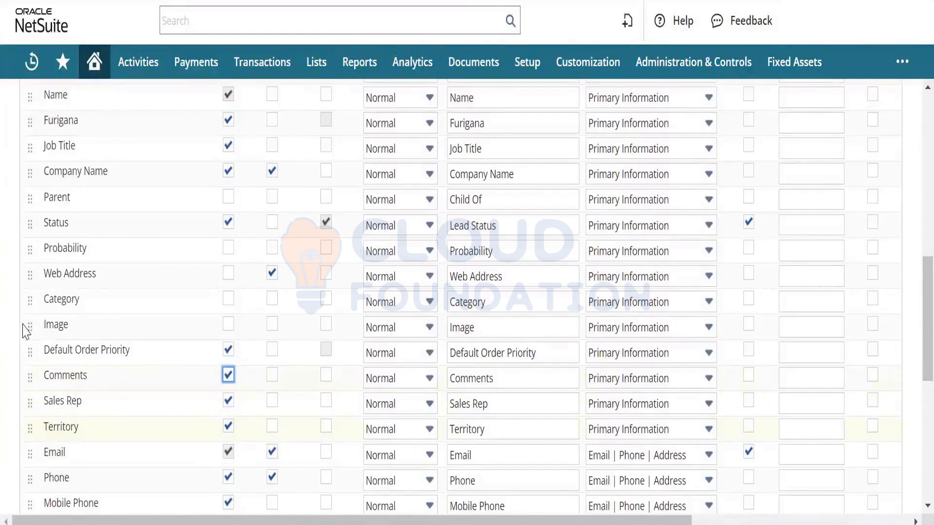
mouse_move(32, 378)
left_mouse_down()
mouse_move(31, 326)
mouse_move(31, 382)
mouse_move(31, 374)
left_mouse_up()
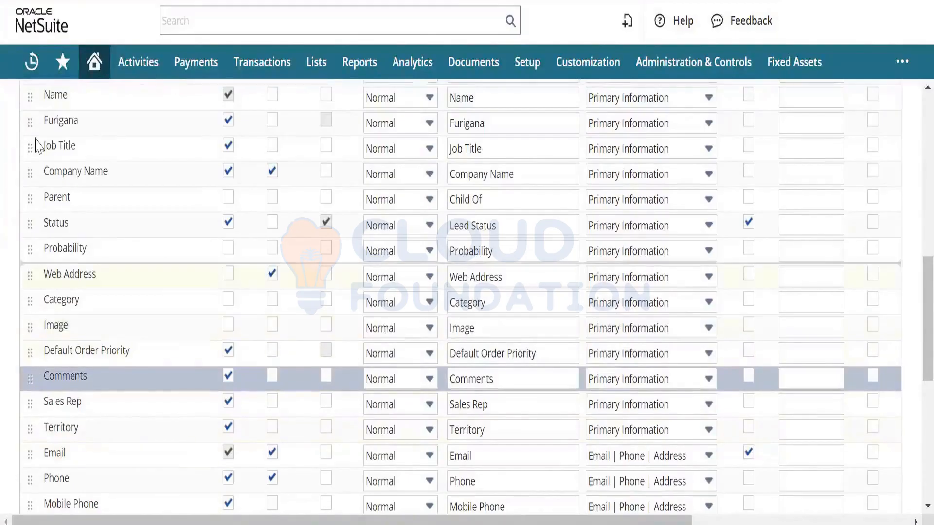
left_click_drag(45, 108, 45, 100)
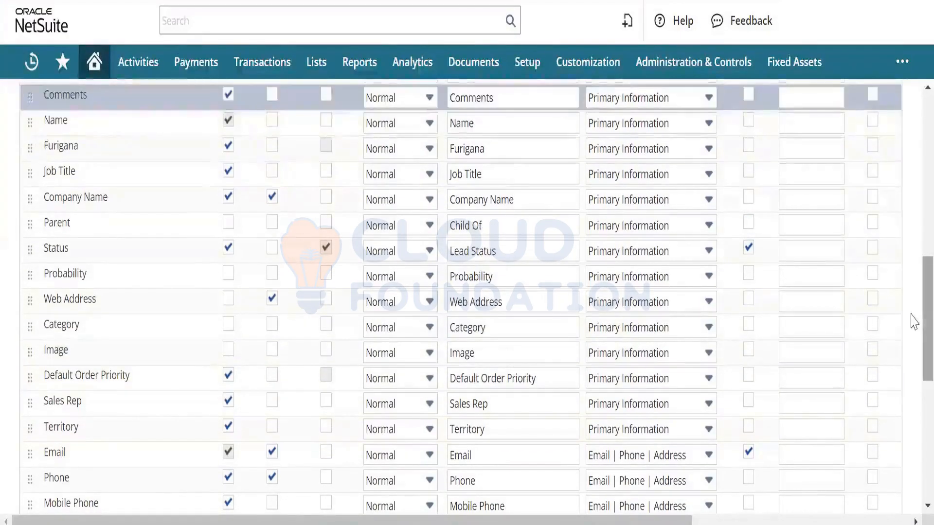
scroll(913, 253, "up", 3)
scroll(913, 252, "up", 3)
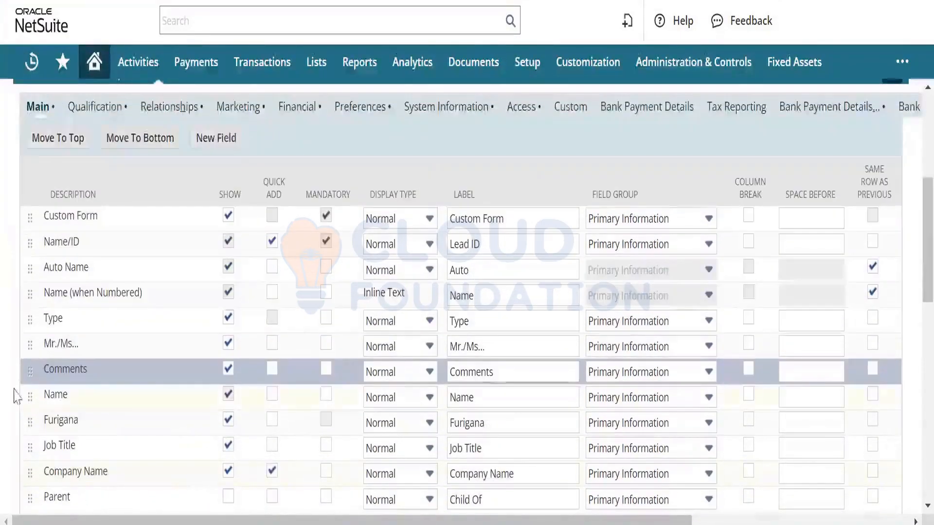
left_click_drag(41, 282, 42, 271)
left_click_drag(924, 270, 915, 172)
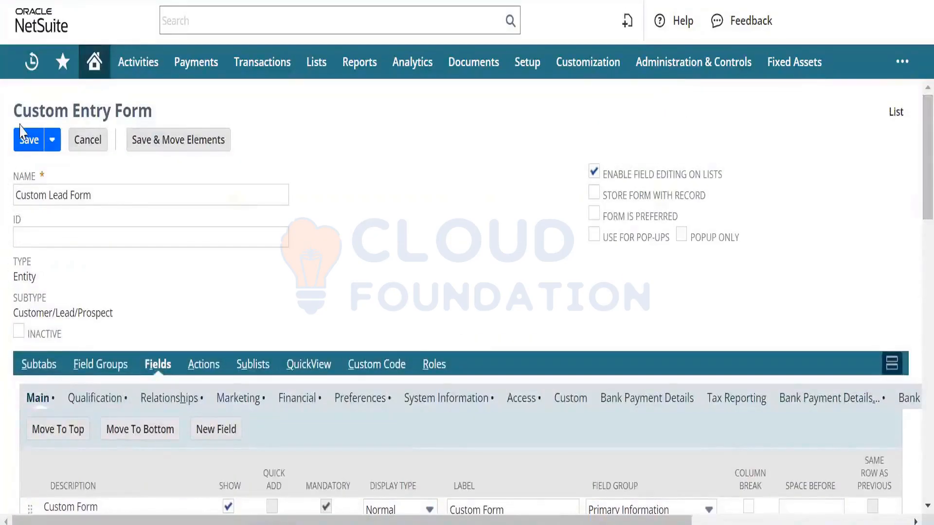
Step: Replace 'Custom' in the form name so it reads 'Comments Lead Form', then save
double_click(31, 194)
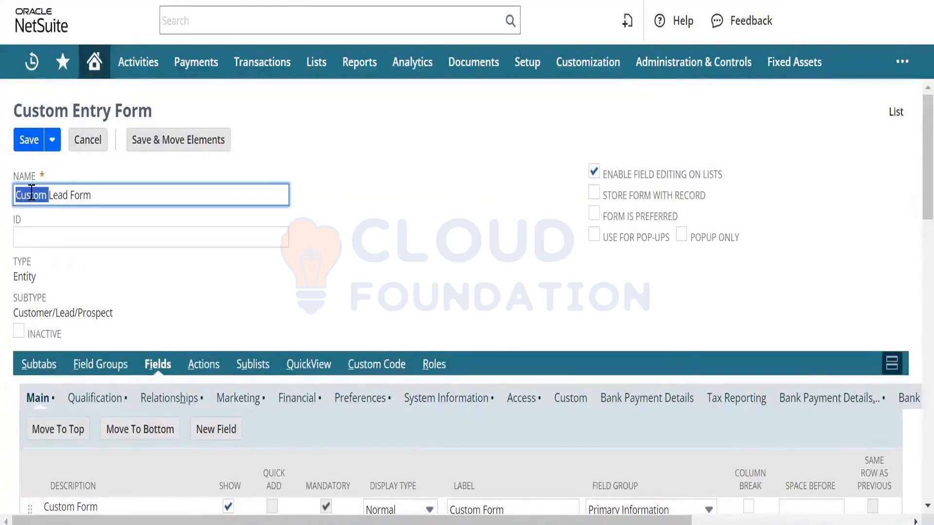
type("Common")
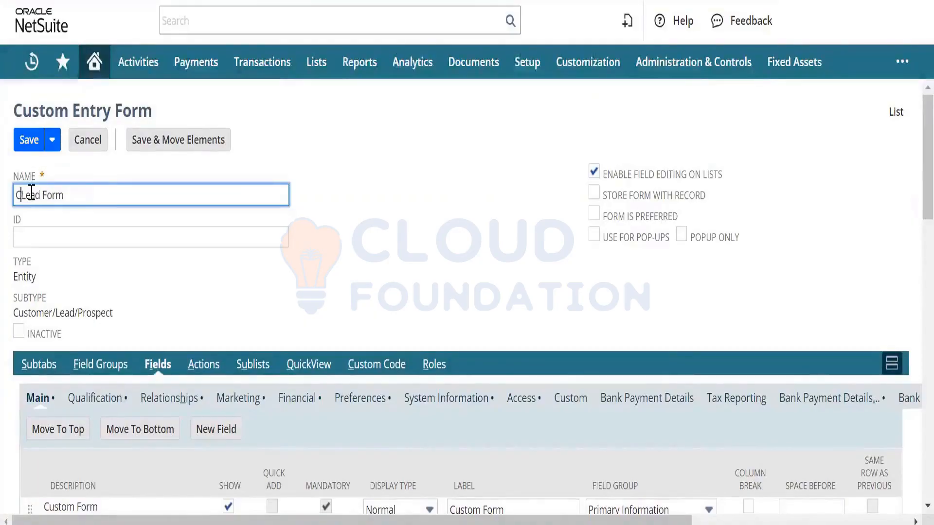
type("ts")
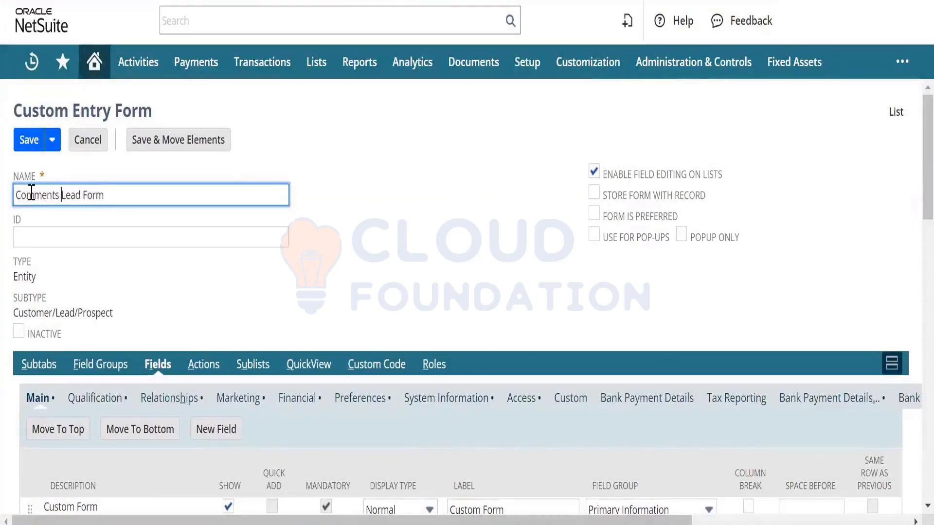
left_click(29, 143)
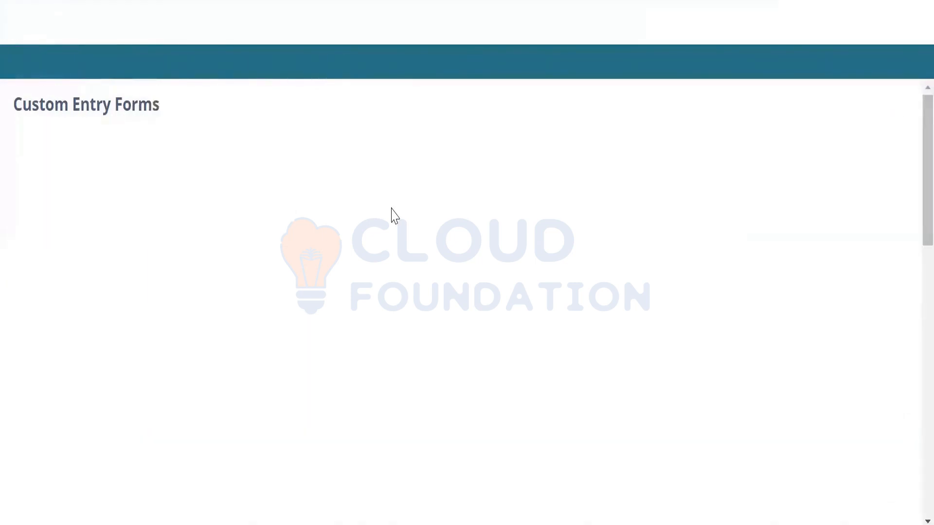
Step: Go to Lists > Relationships > Leads and view the most recent lead's record
mouse_move(319, 78)
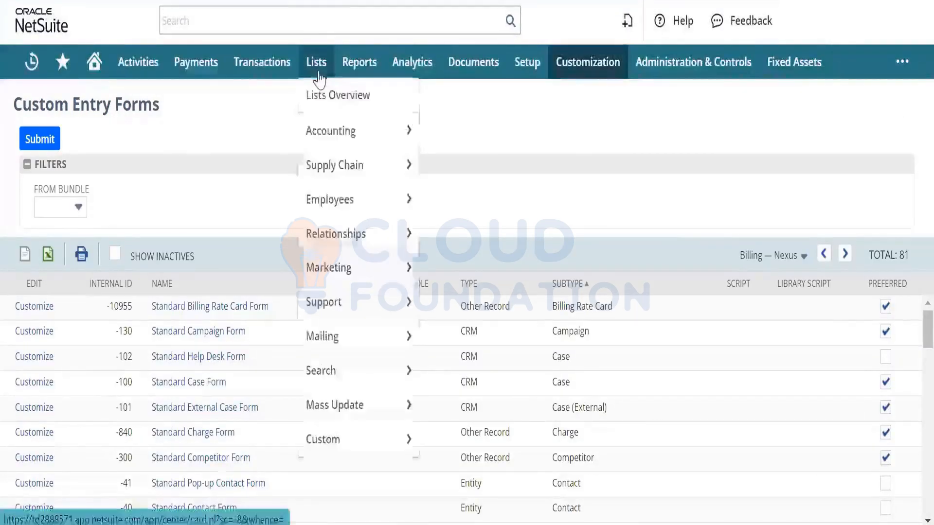
mouse_move(343, 233)
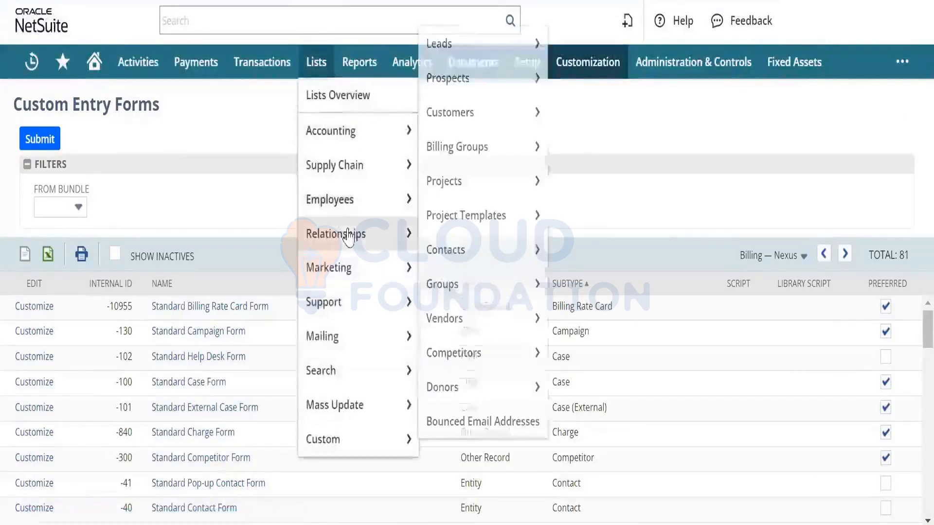
left_click(471, 54)
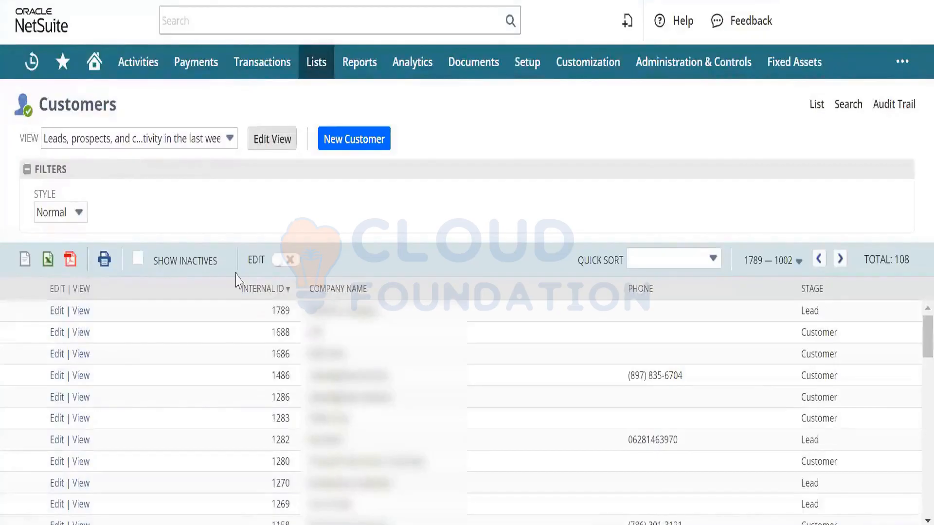
left_click(81, 311)
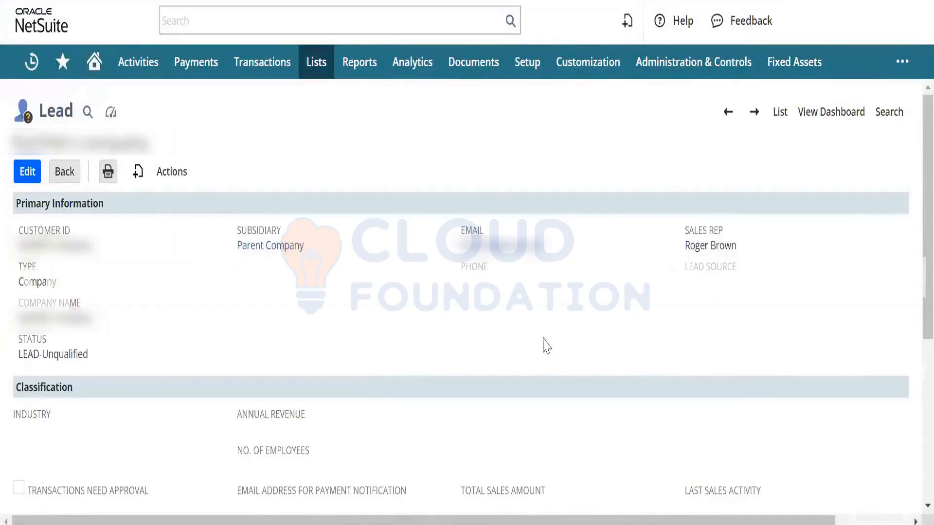
Step: Edit the lead, apply Comments Lead Form, and select the comment 'Need to buy something'
left_click(709, 341)
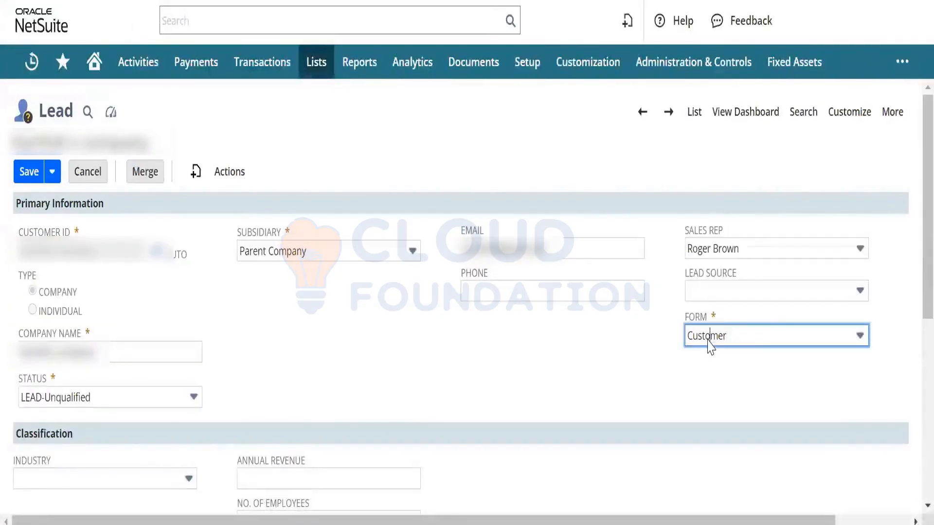
left_click(753, 337)
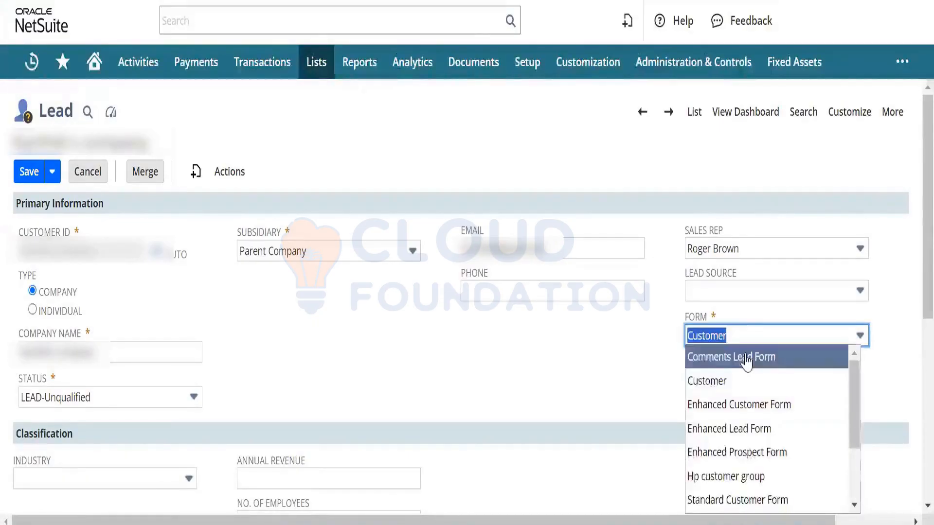
left_click(745, 357)
left_click(503, 373)
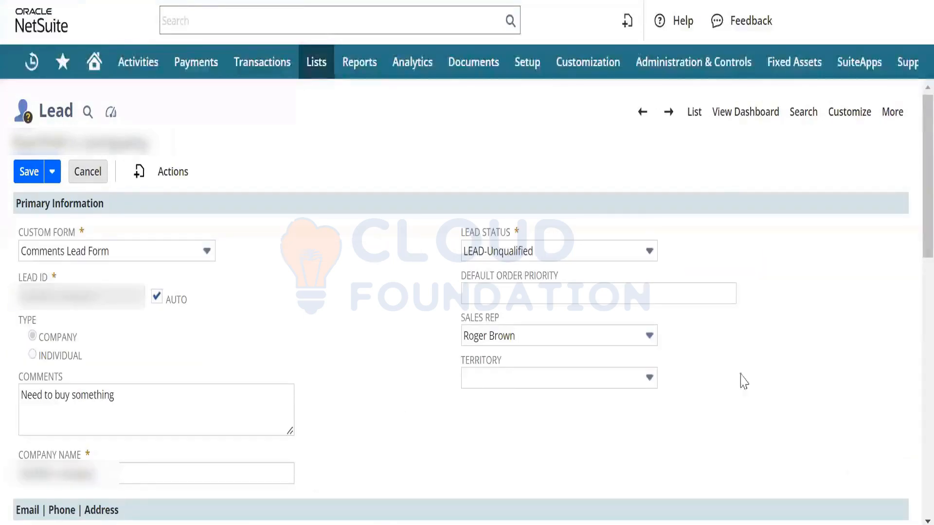
left_click_drag(121, 408, 2, 414)
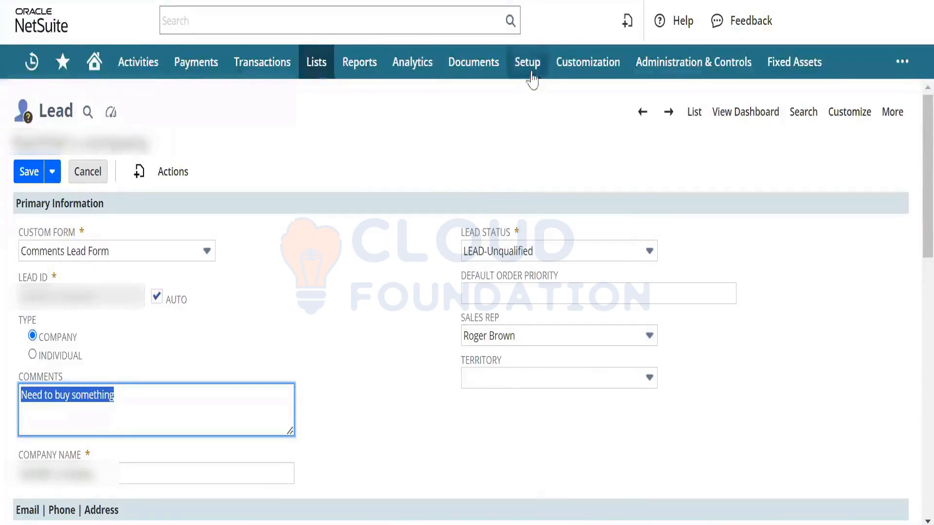
Step: Open the Sales Rules and Sales Territories setup pages each in a new tab
mouse_move(532, 73)
mouse_move(553, 238)
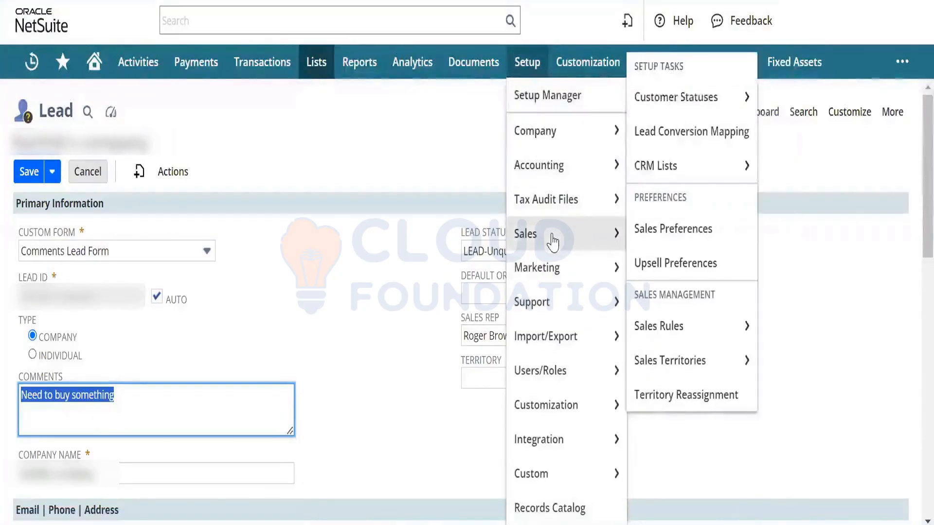
right_click(676, 327)
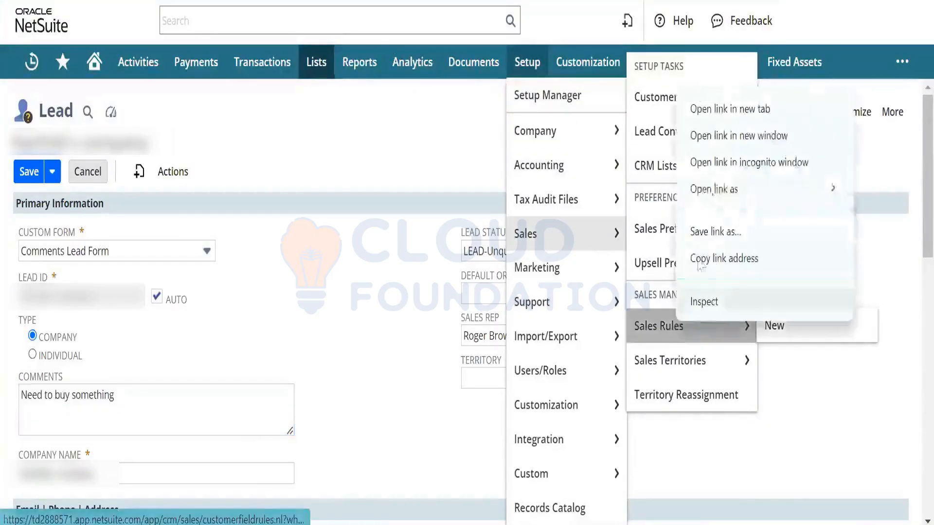
left_click(728, 114)
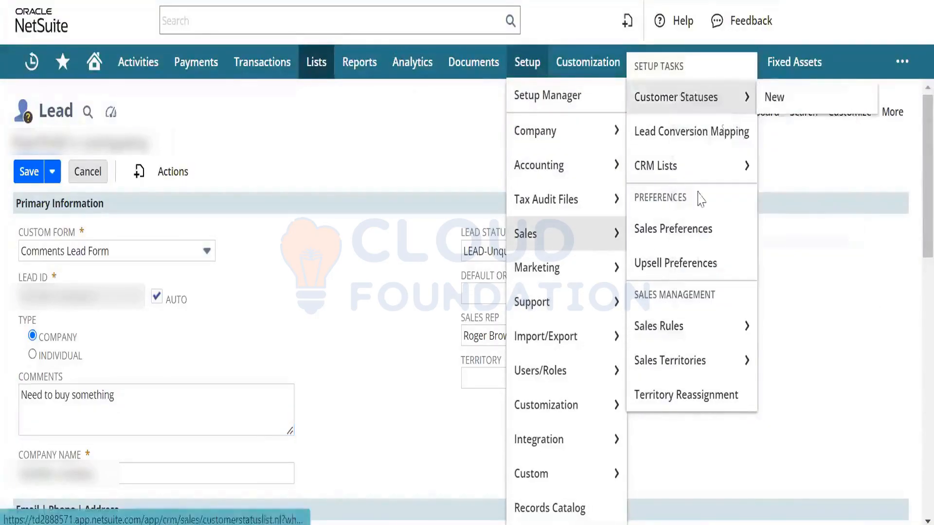
right_click(688, 370)
left_click(727, 149)
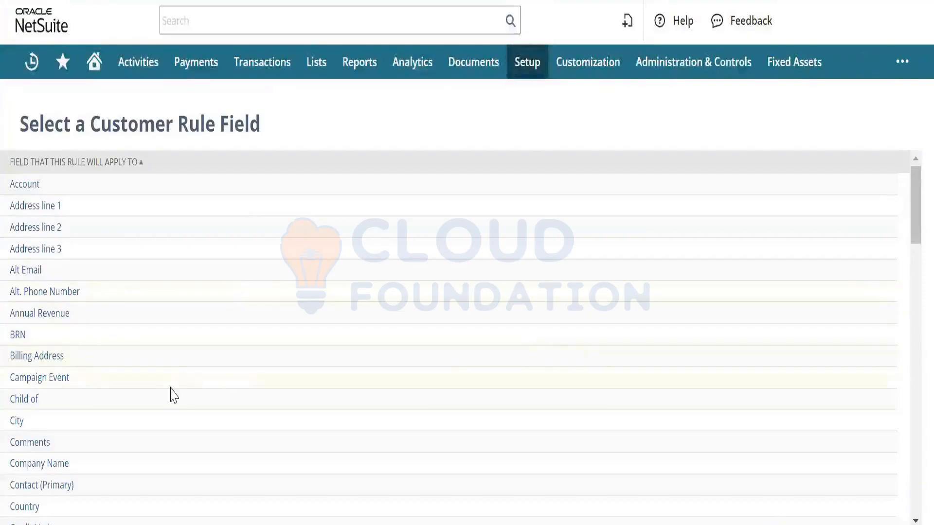
Step: Create a City-field rule named 'City Rule' (same description), matching City equal to California, and save
left_click(15, 425)
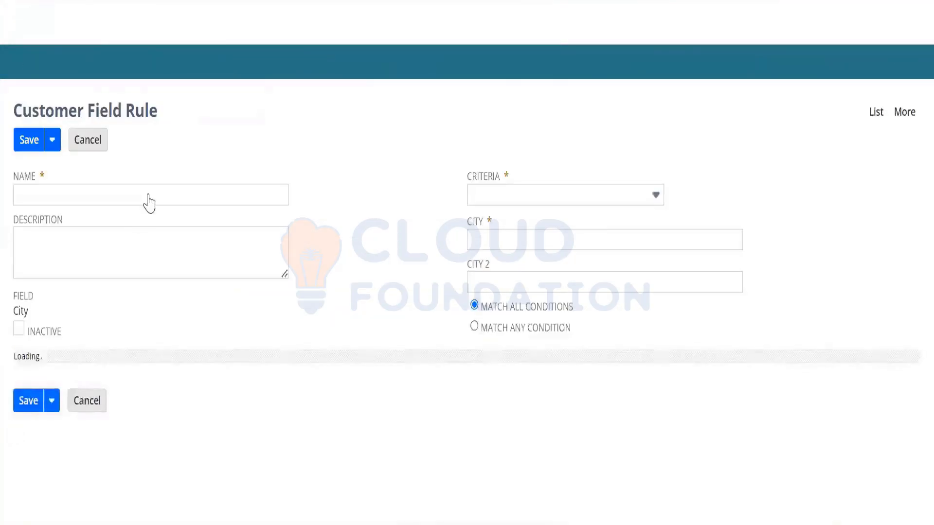
type("Cit")
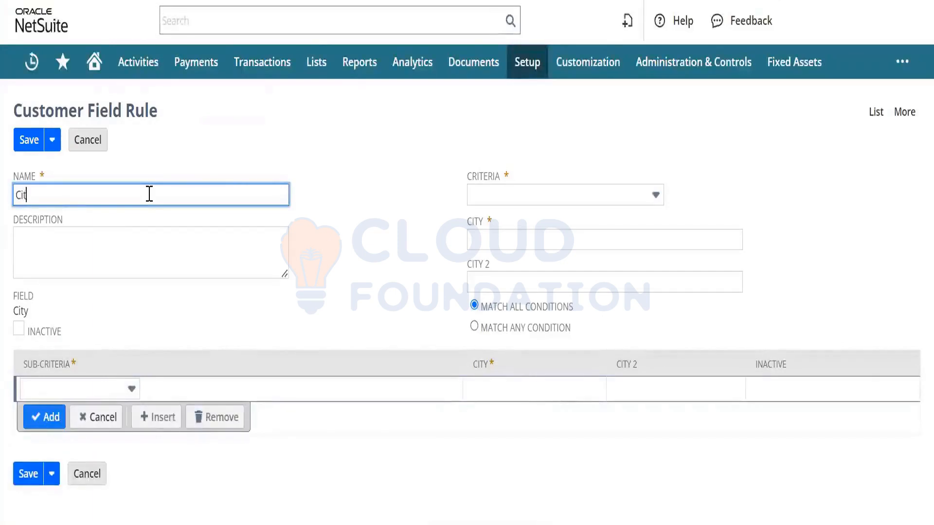
type("y Rule")
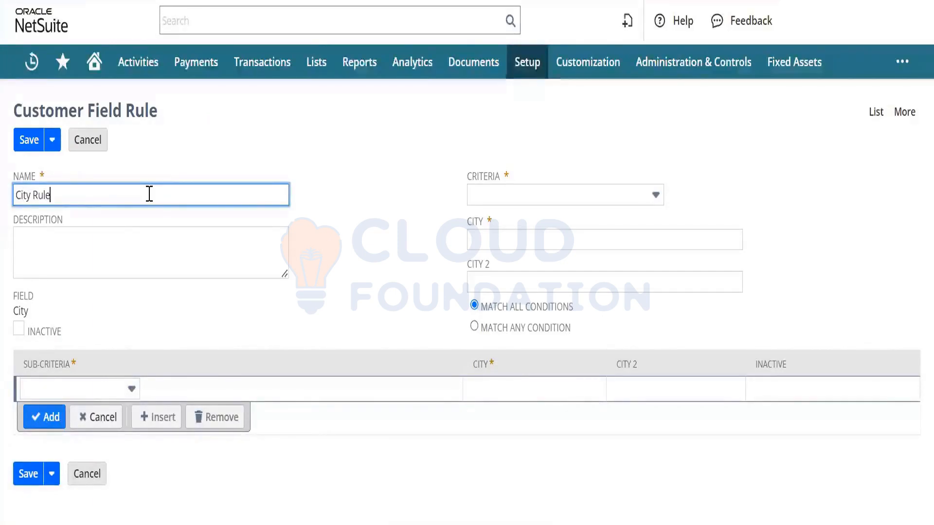
key("ctrl+a")
key("ctrl+c")
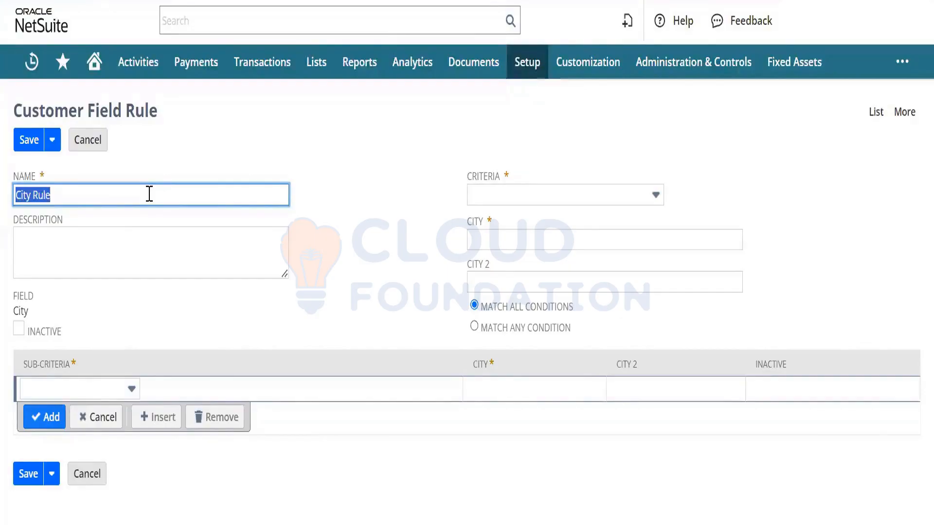
key("Tab")
key("ctrl+v")
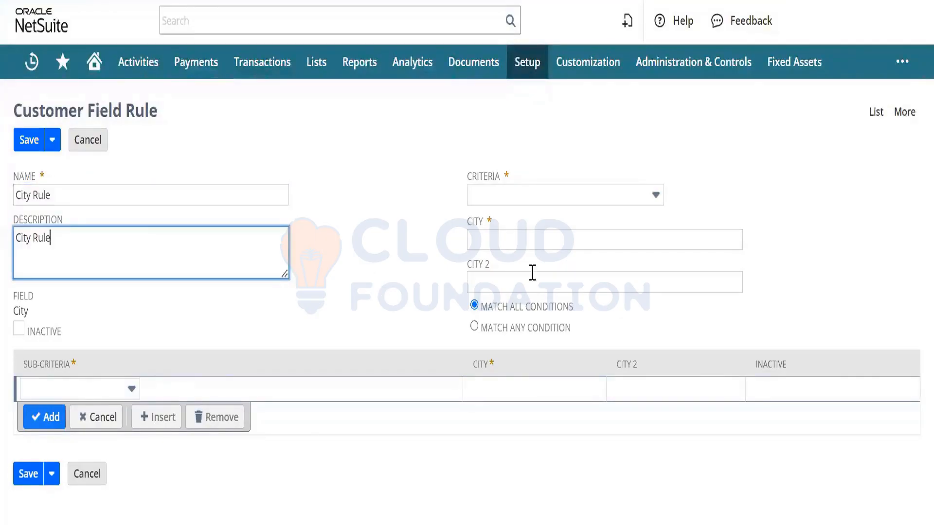
left_click(567, 197)
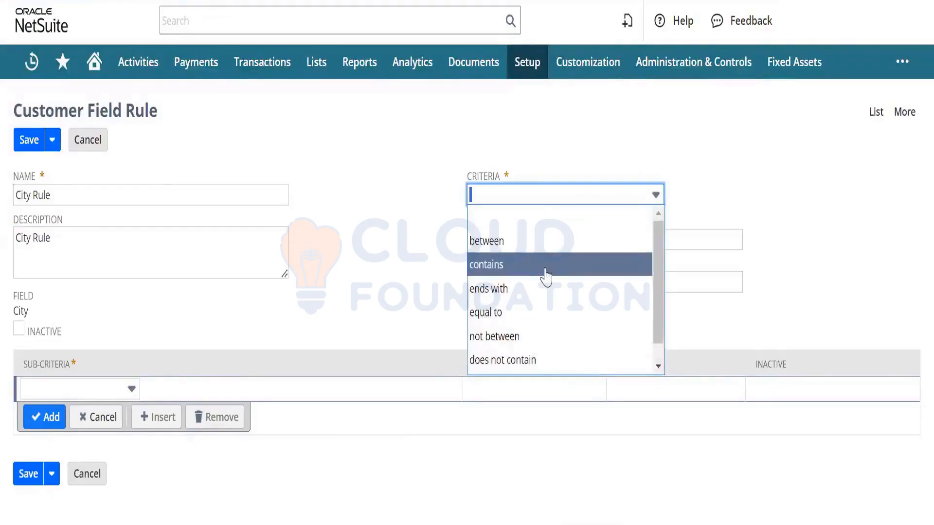
left_click(538, 312)
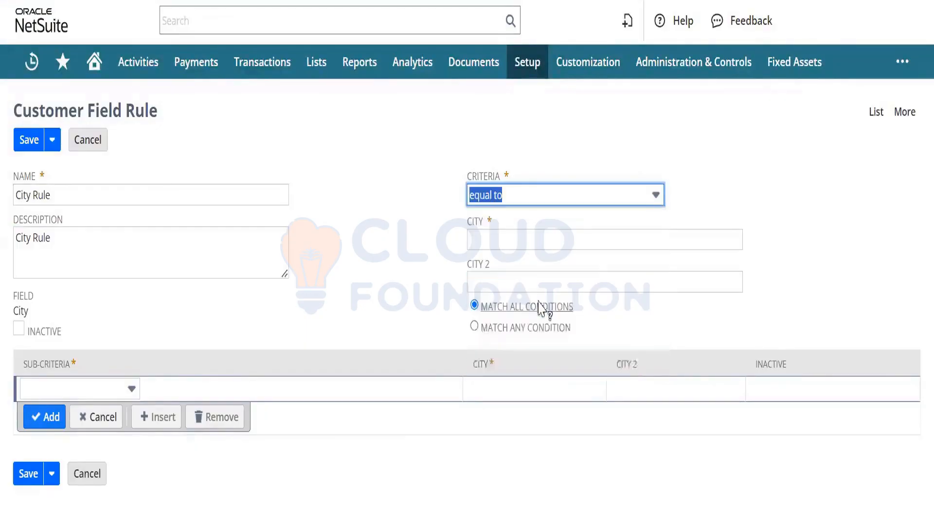
left_click(532, 245)
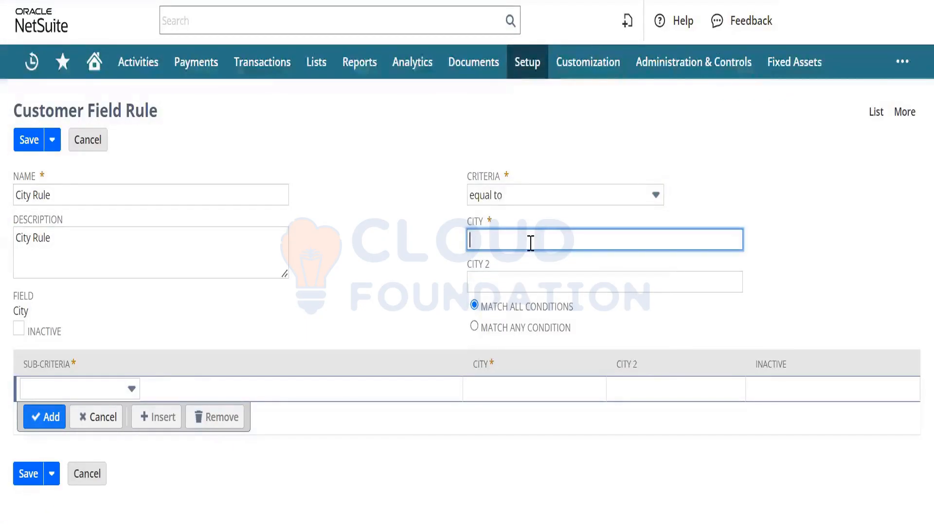
type("California")
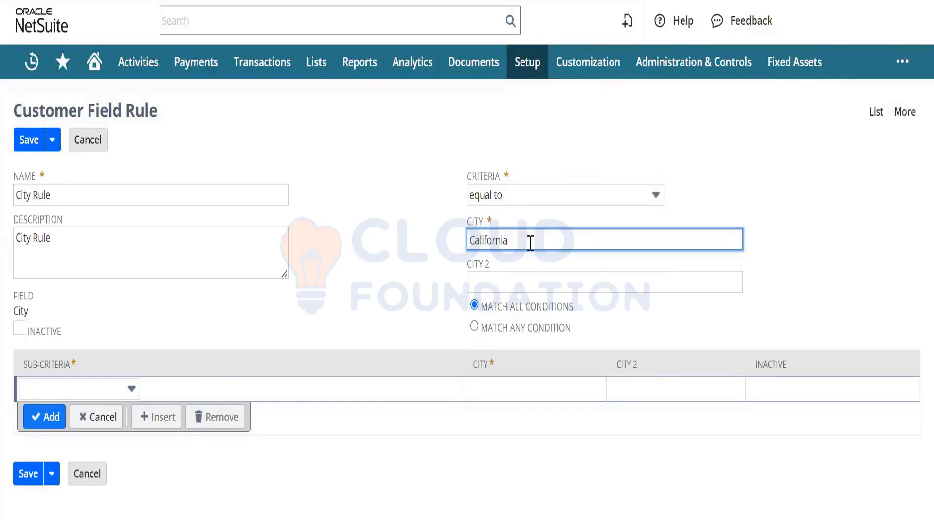
mouse_move(41, 479)
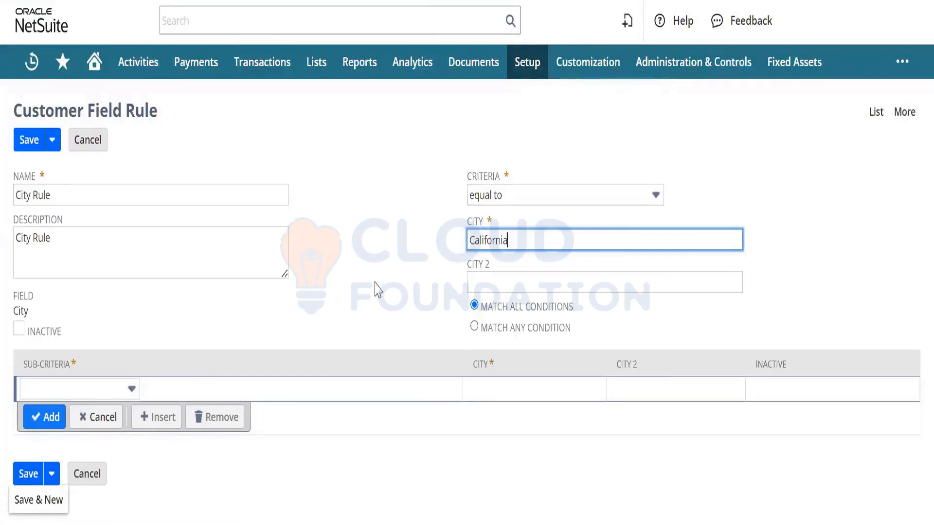
left_click(21, 478)
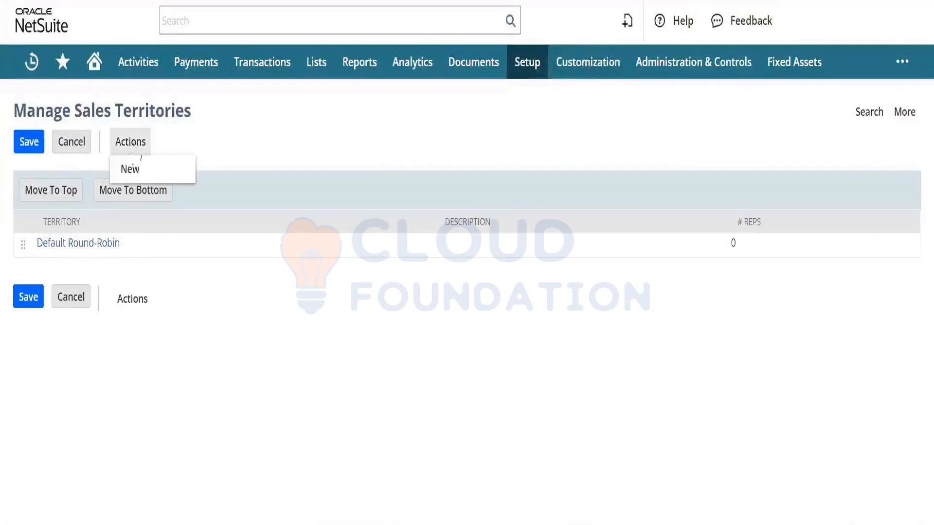
Step: Create 'City Territory' with matching name and description, apply City Rule, and save
left_click(138, 170)
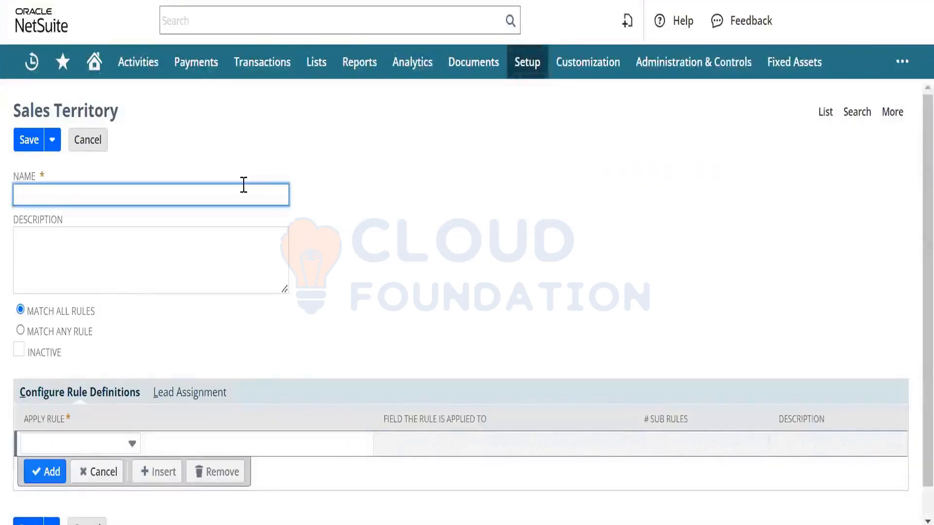
type("City Territory")
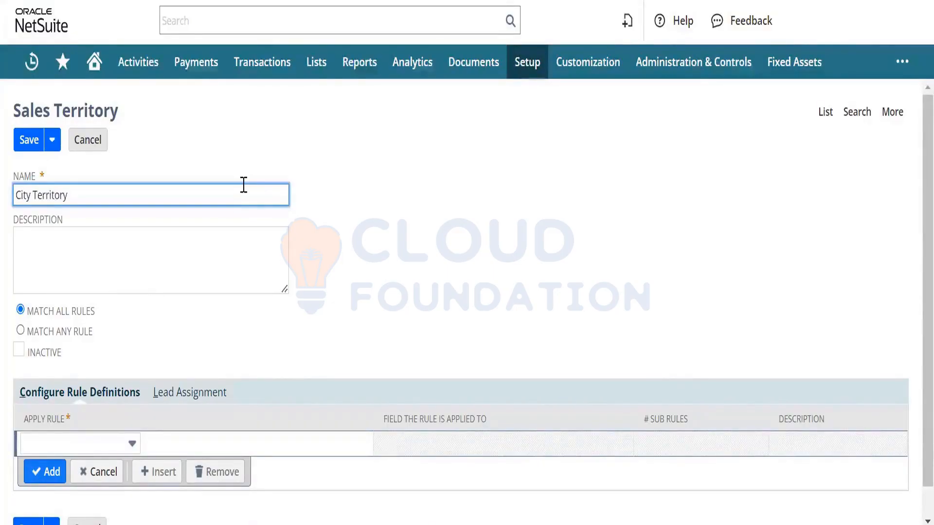
key("ctrl+a")
key("ctrl+c")
key("Tab")
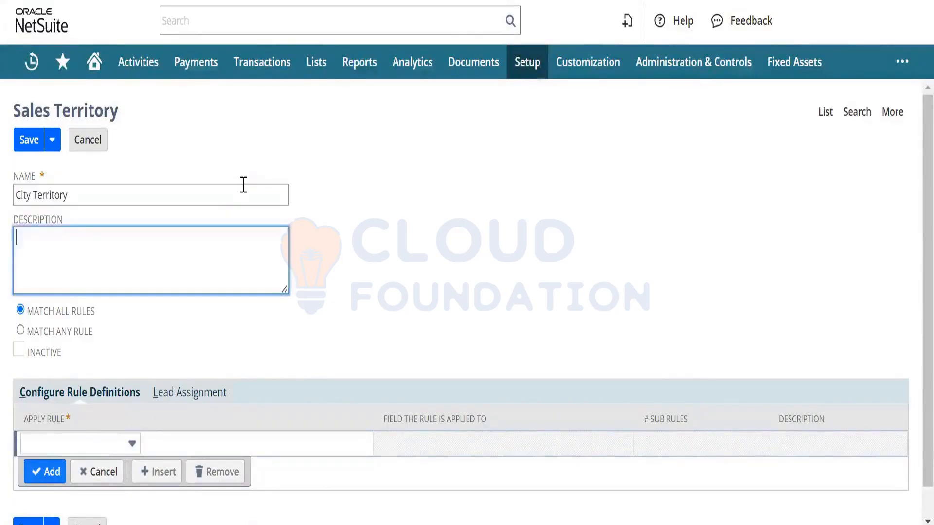
key("ctrl+v")
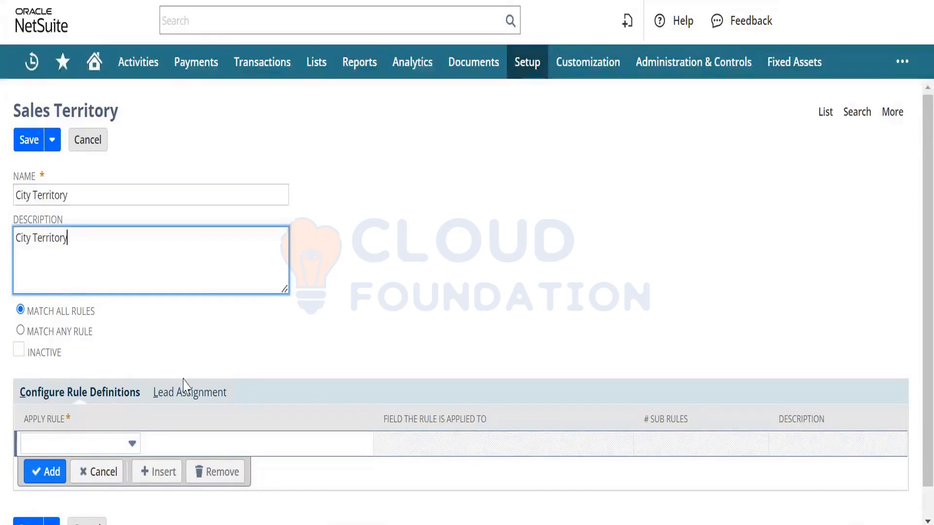
left_click(131, 444)
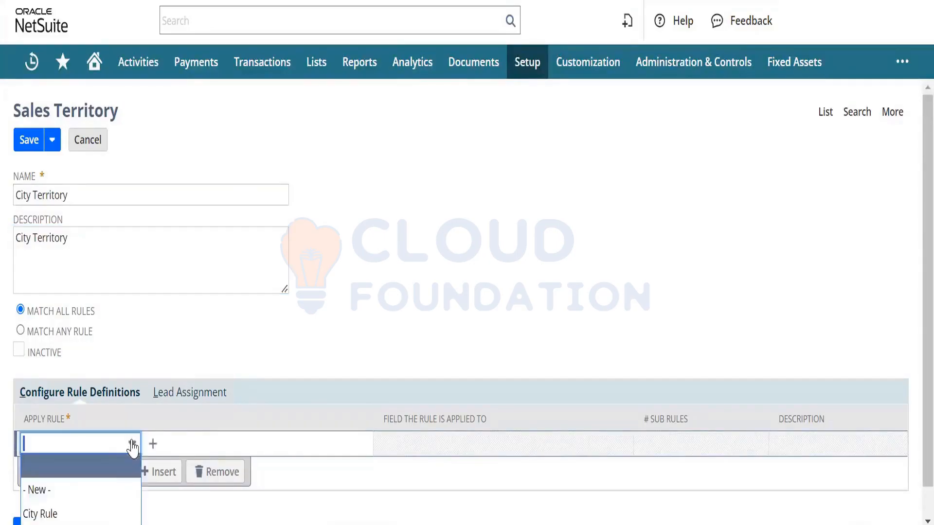
left_click(95, 513)
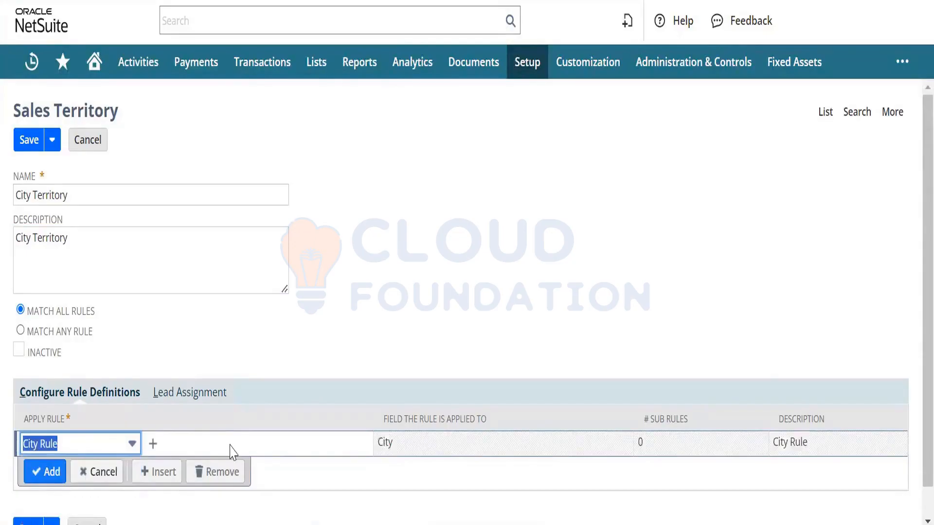
left_click(30, 144)
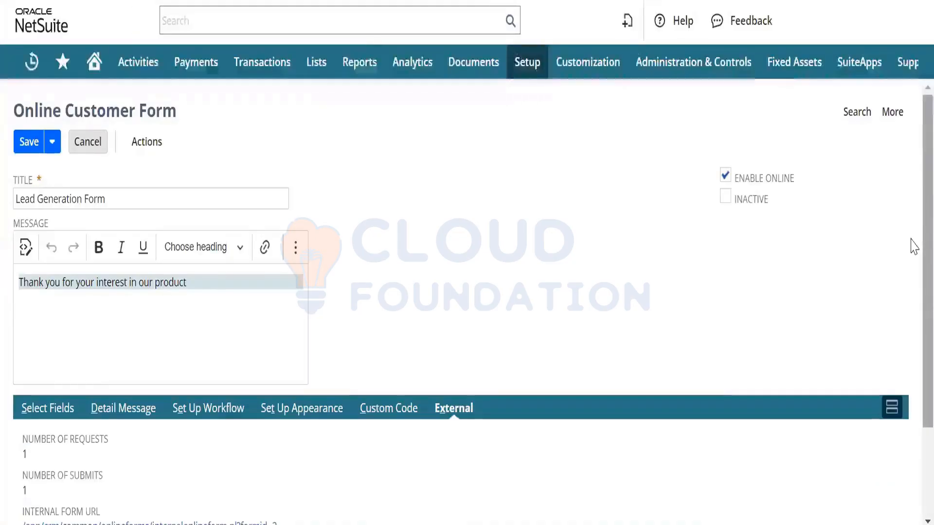
Step: Add City as a new field on the Lead Generation Form's Select Fields list and save the form
scroll(911, 246, "down", 3)
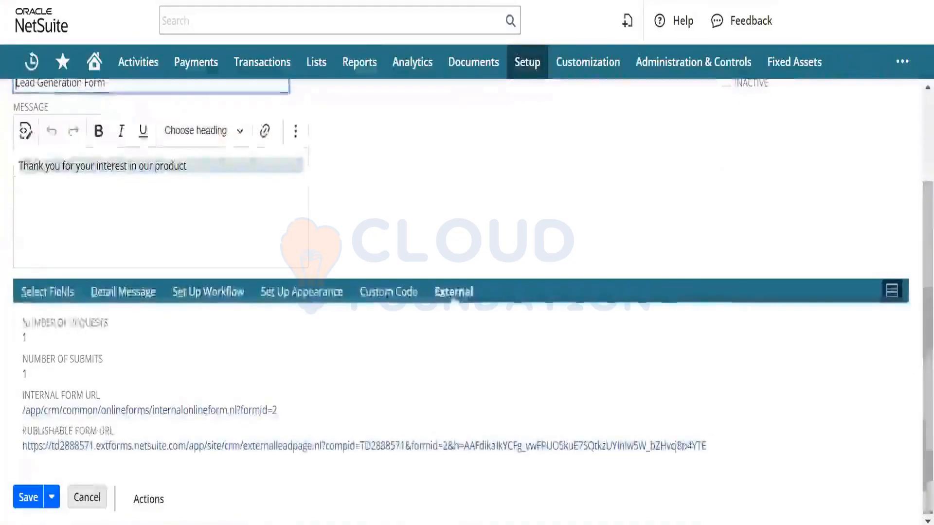
left_click(49, 292)
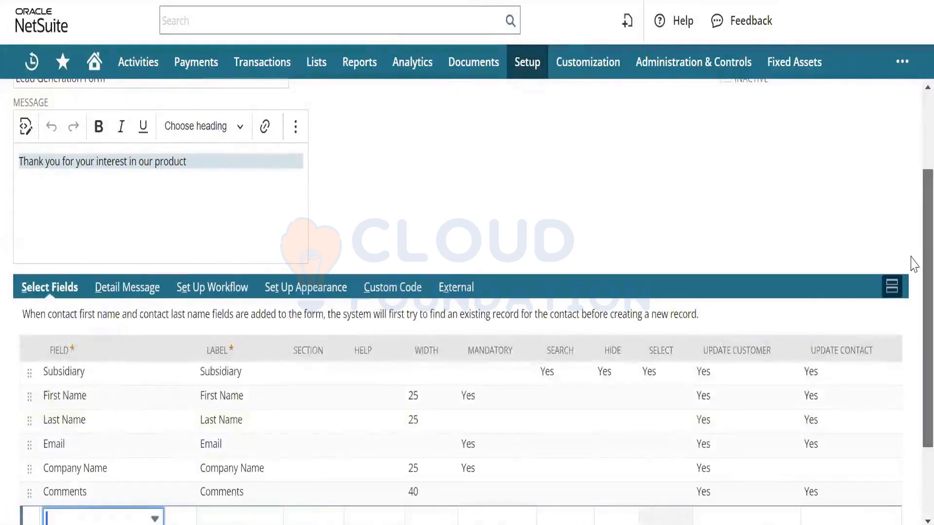
scroll(913, 263, "down", 2)
left_click(84, 413)
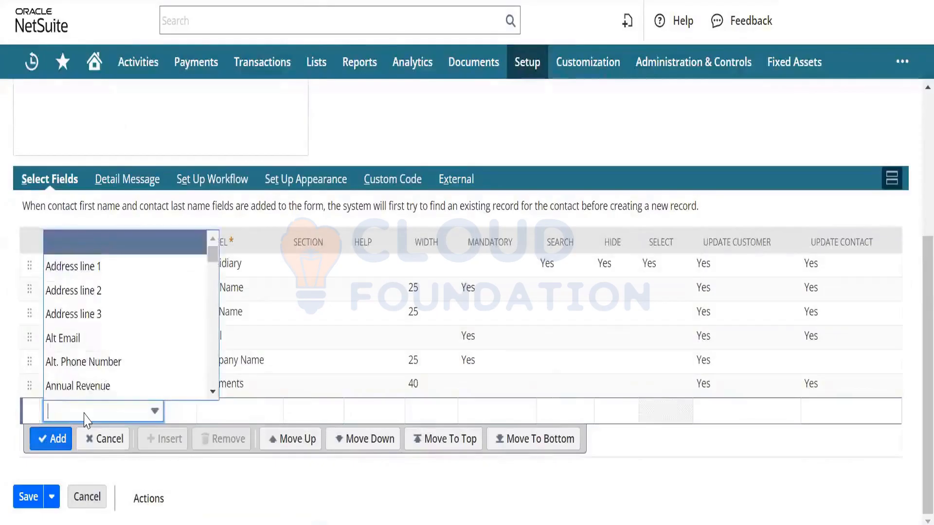
type("City")
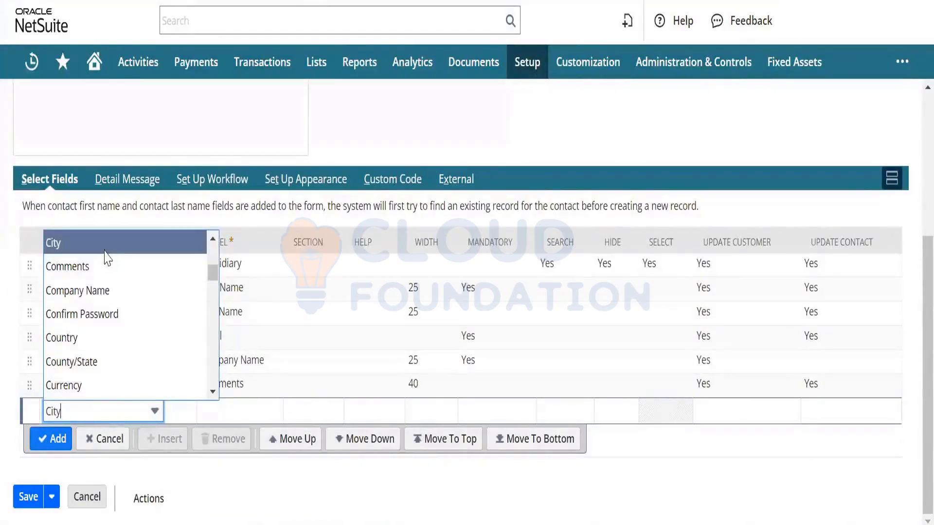
left_click(104, 249)
left_click(54, 439)
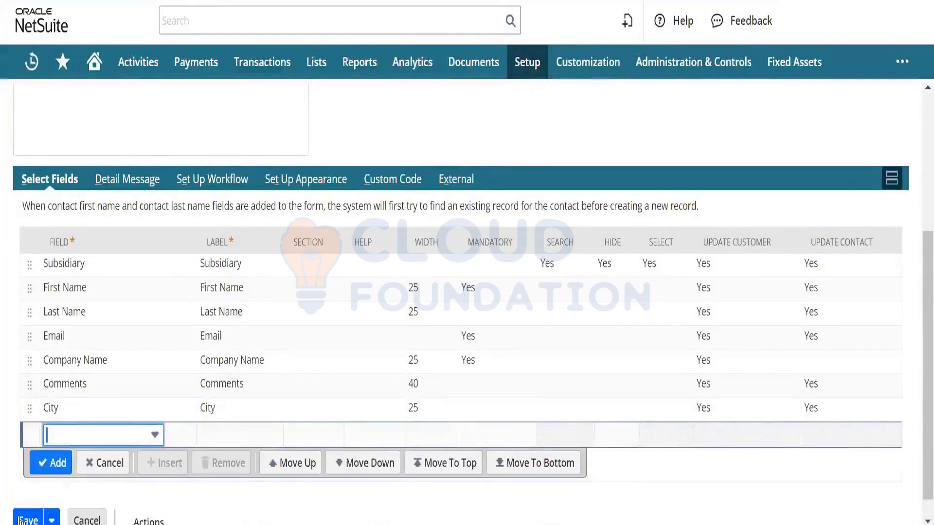
left_click(21, 521)
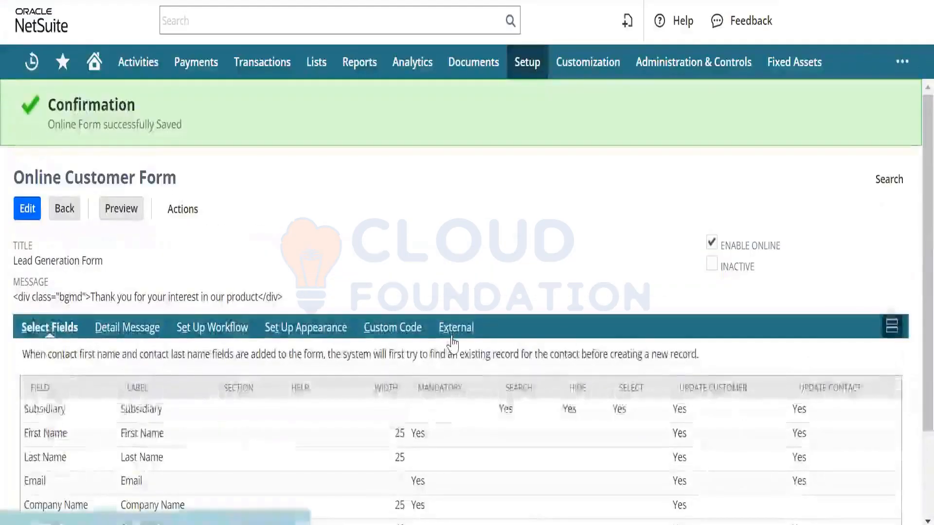
Step: Submit a test lead through the online form, filling in first name, last name, e-mail and company name
left_click(452, 329)
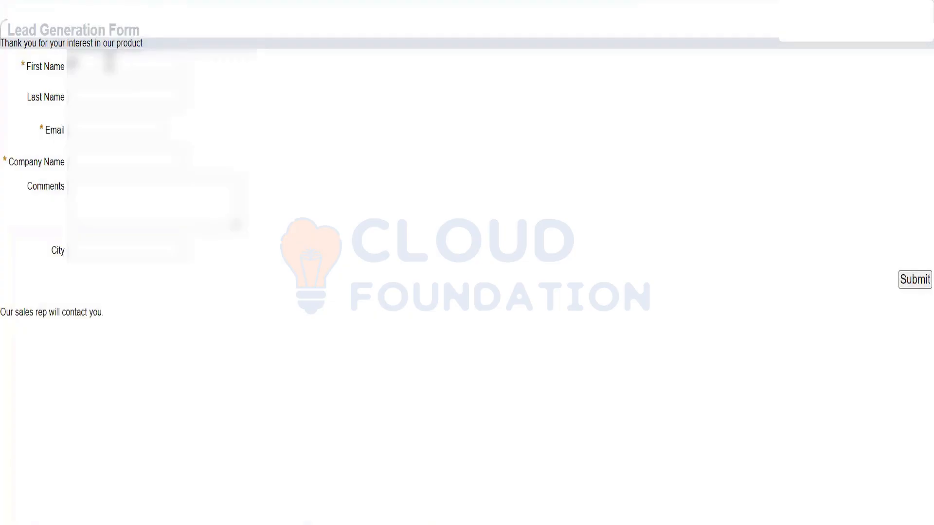
type("ames")
key("Tab")
type("do")
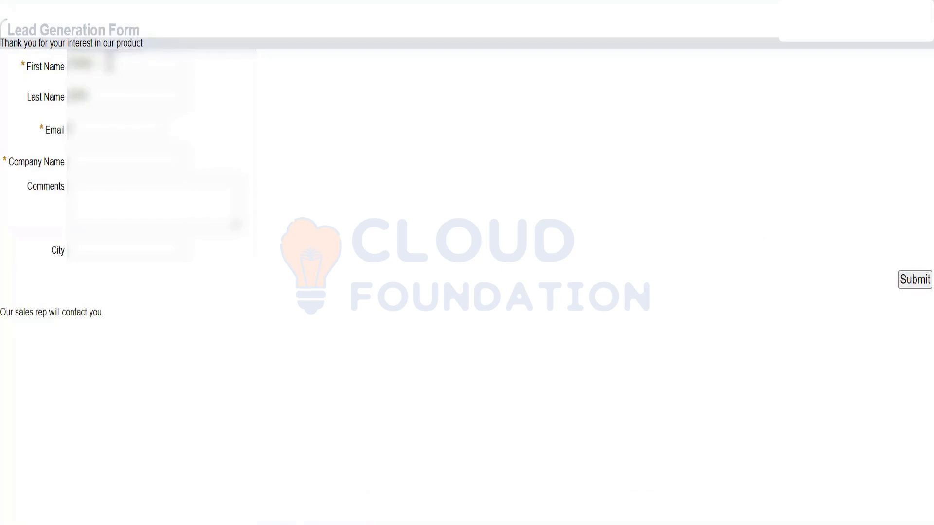
key("Tab")
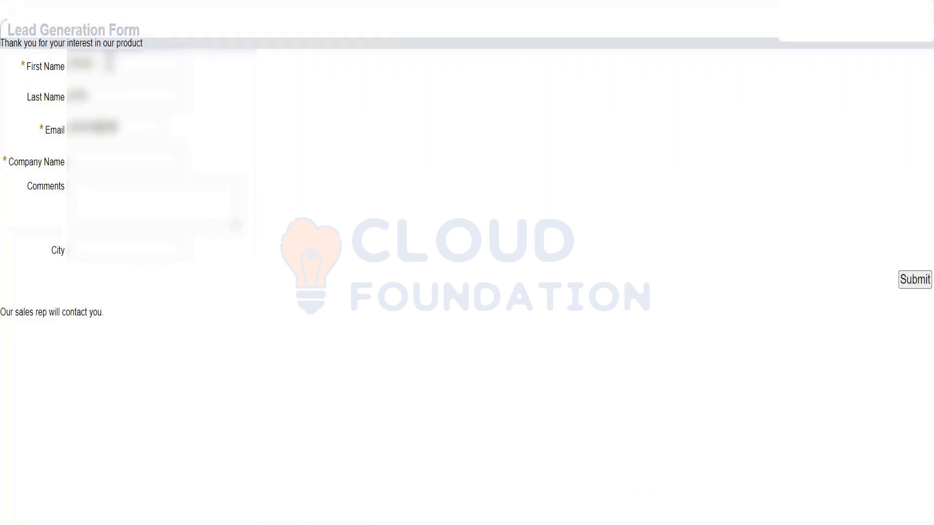
key("Tab")
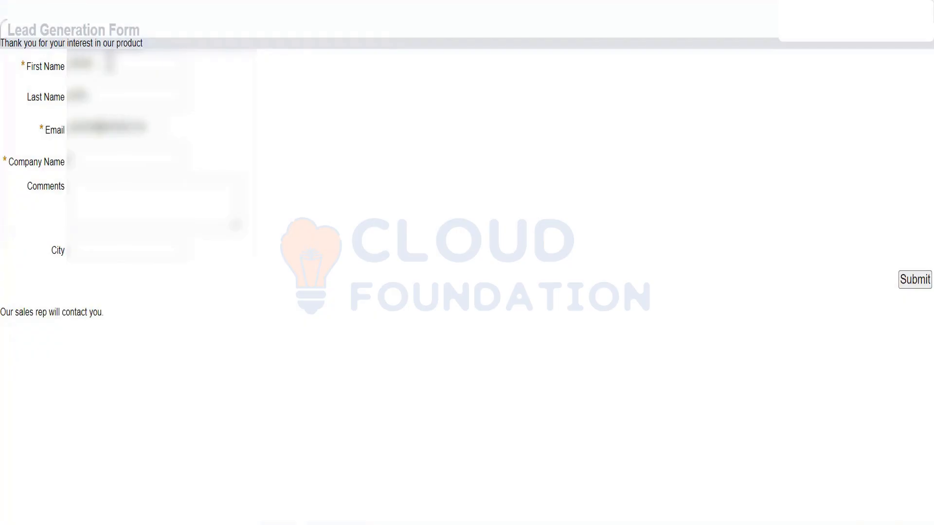
type("Delhi")
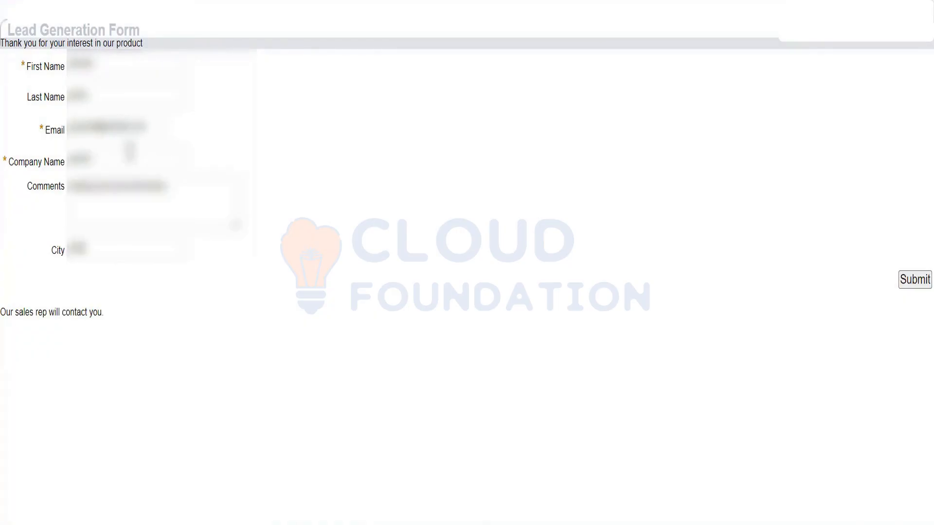
type("ai")
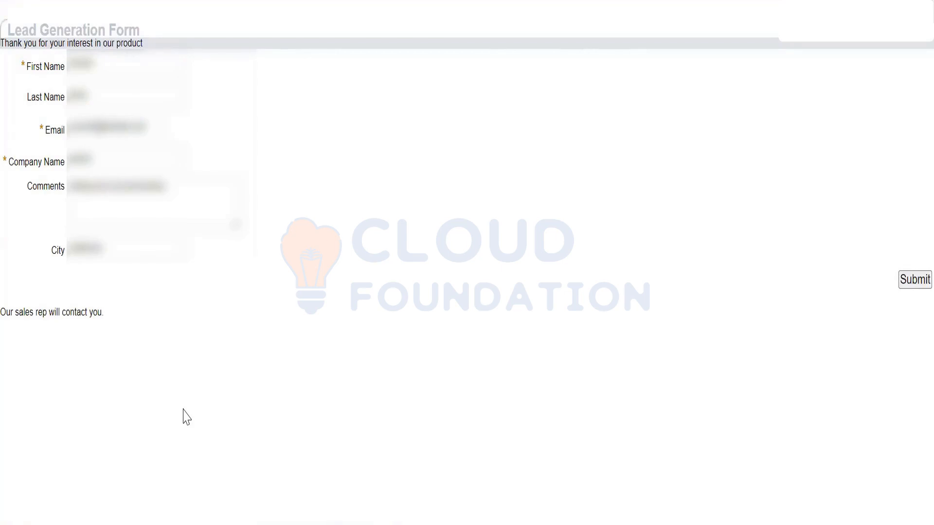
left_click(912, 276)
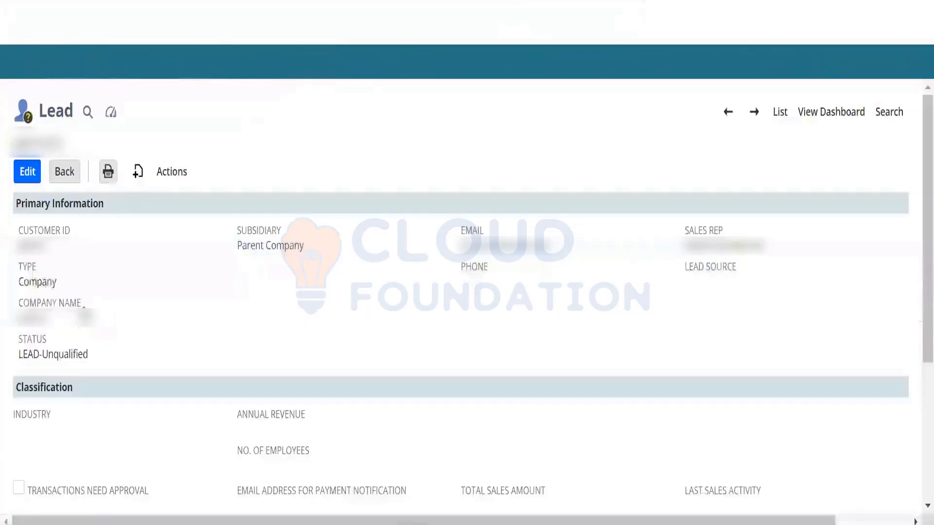
Step: Highlight the automatically assigned sales rep on the new LEAD-Unqualified record
double_click(725, 238)
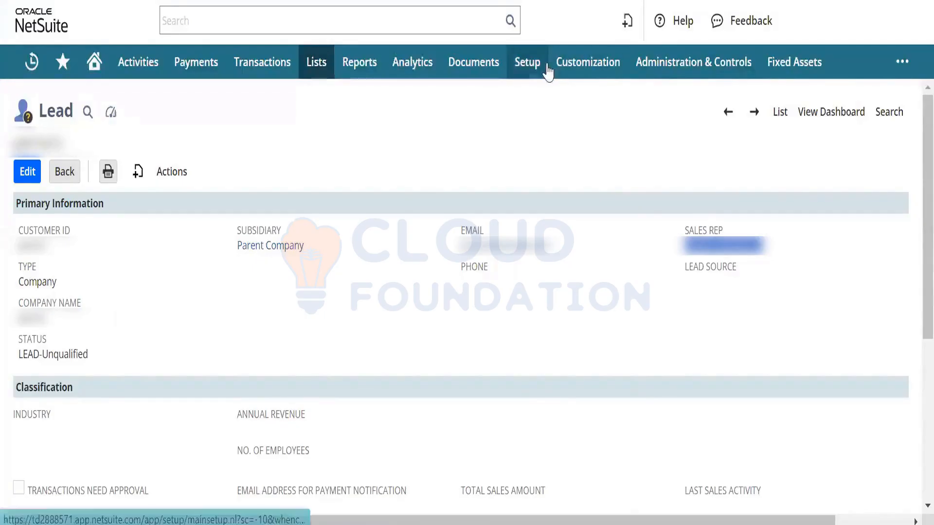
Step: Open a new Sales Rule from Setup > Sales > Sales Rules in a separate tab and browse its field list
mouse_move(545, 73)
mouse_move(598, 233)
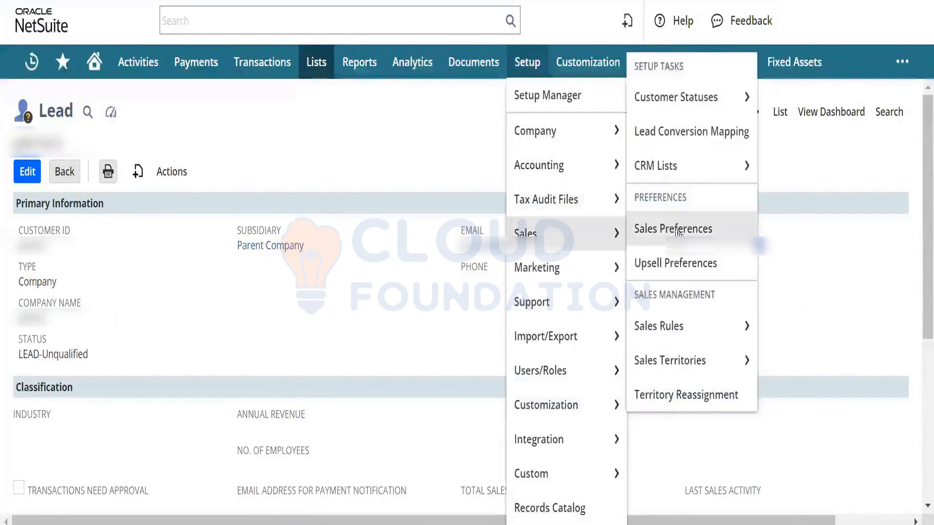
mouse_move(688, 325)
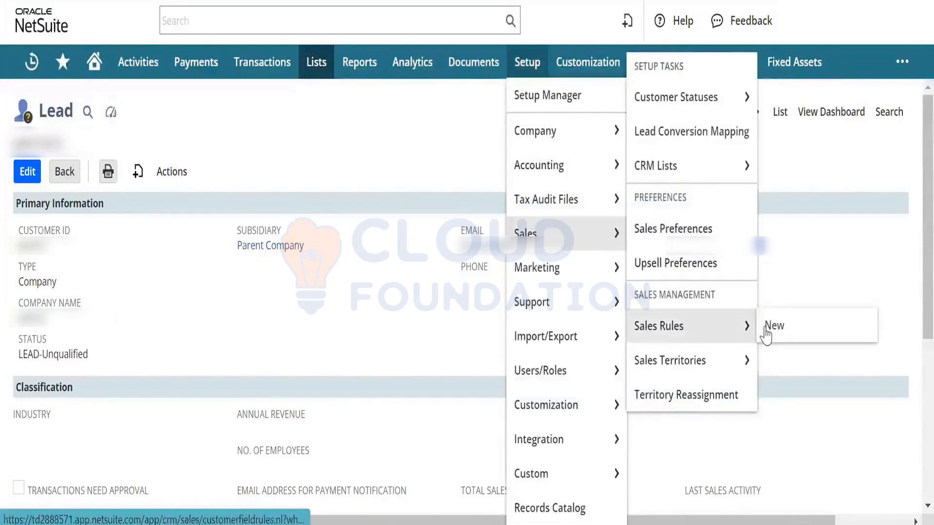
right_click(785, 336)
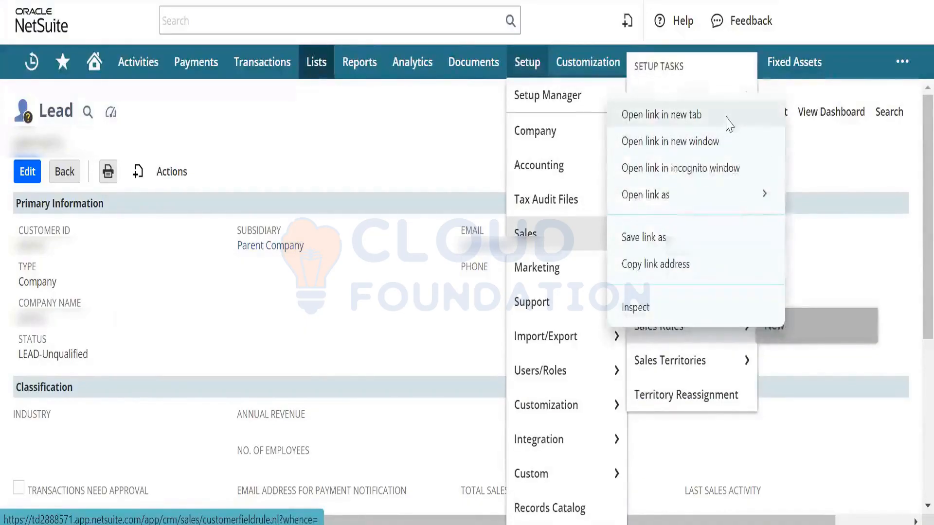
left_click(669, 117)
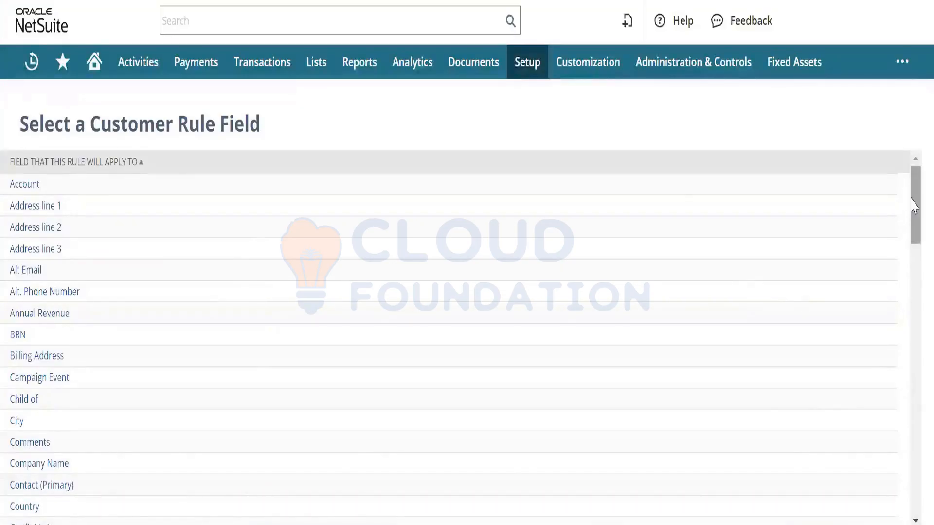
left_click_drag(914, 206, 826, 69)
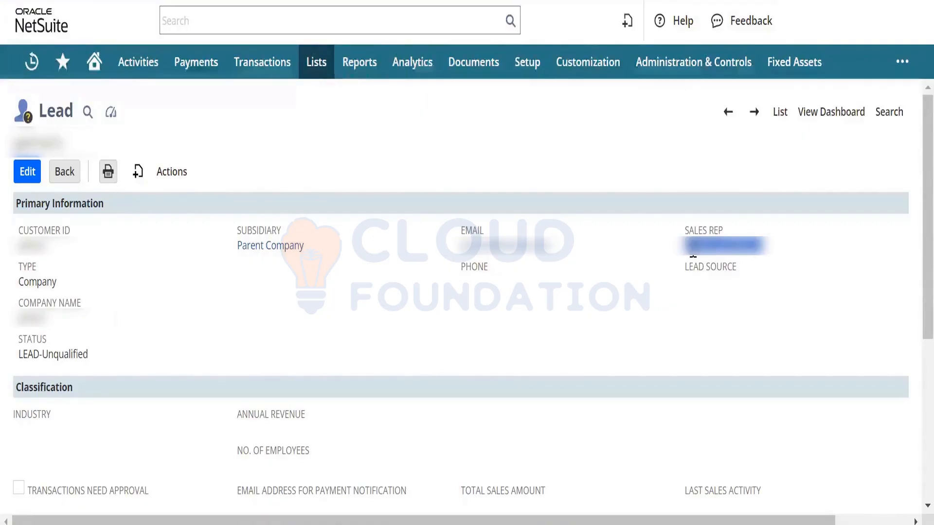
Step: Open Setup > Sales > Customer Statuses in a separate browser tab
scroll(912, 229, "down", 1)
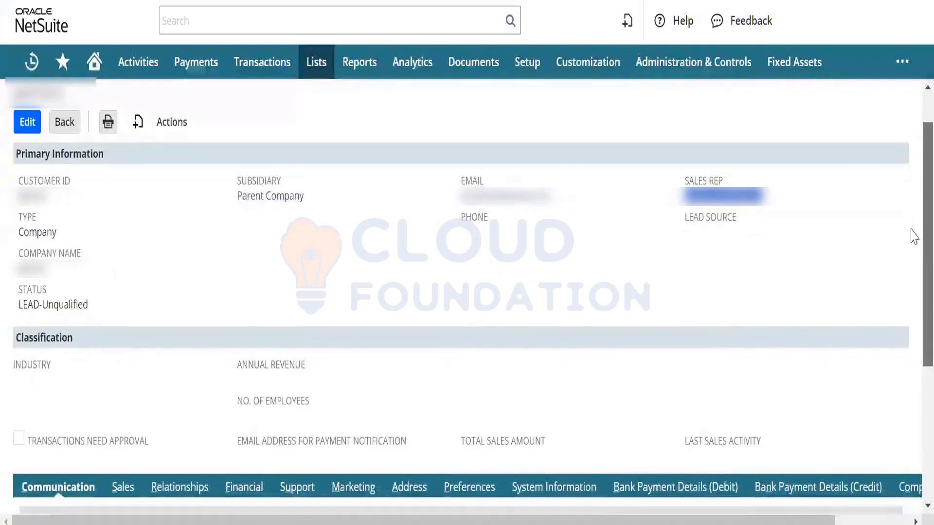
scroll(910, 214, "up", 1)
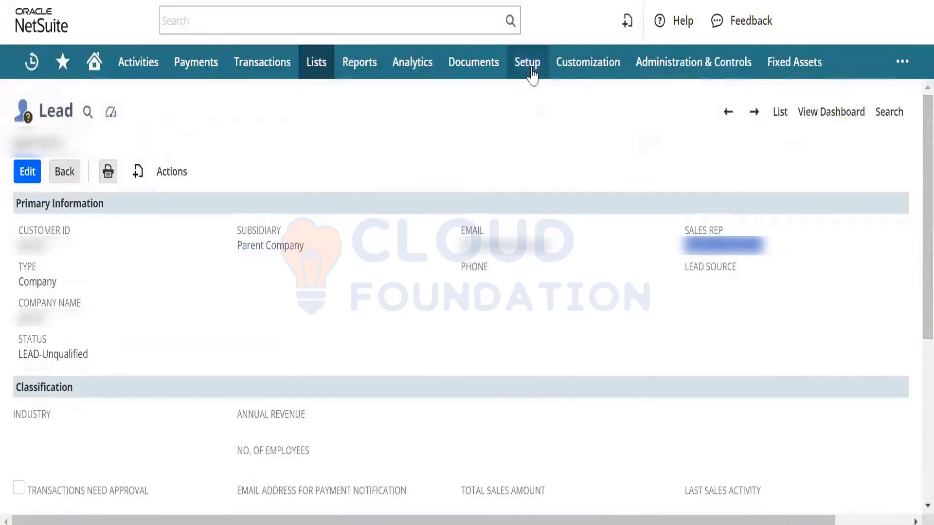
mouse_move(532, 76)
mouse_move(548, 234)
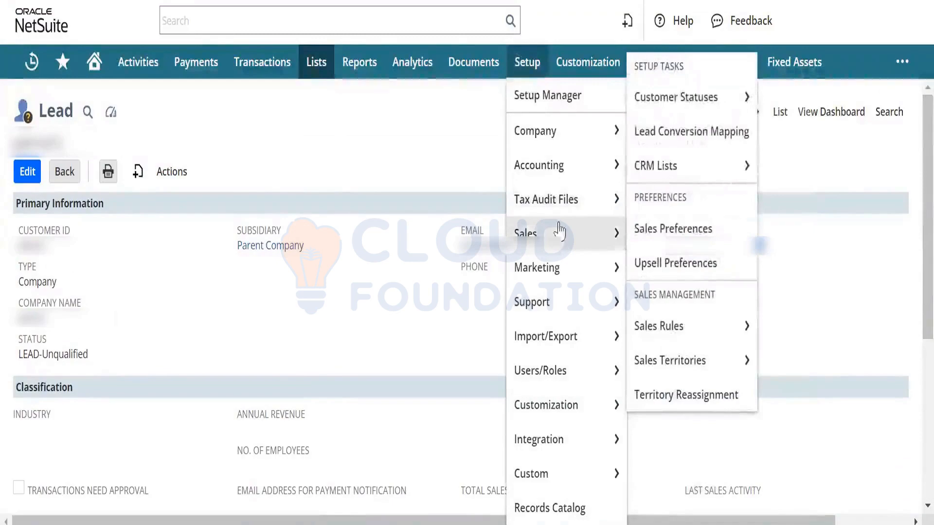
mouse_move(647, 375)
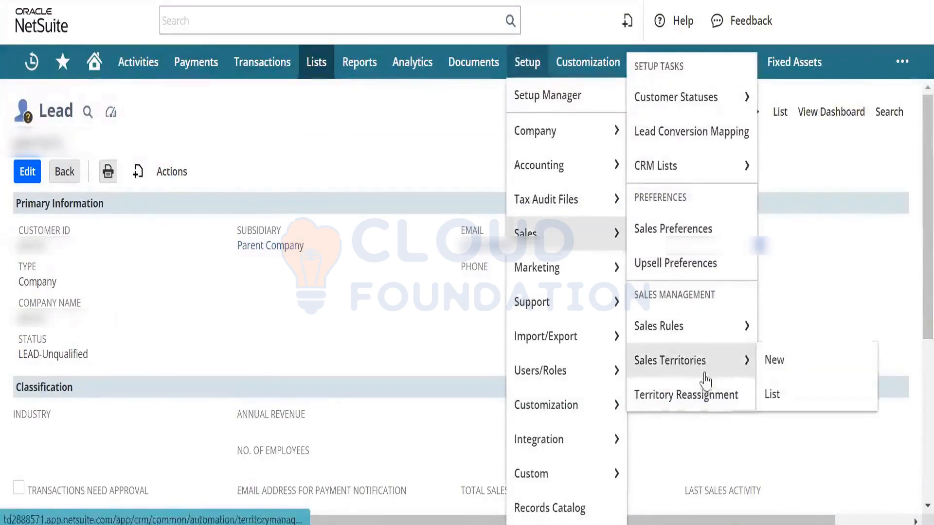
right_click(708, 99)
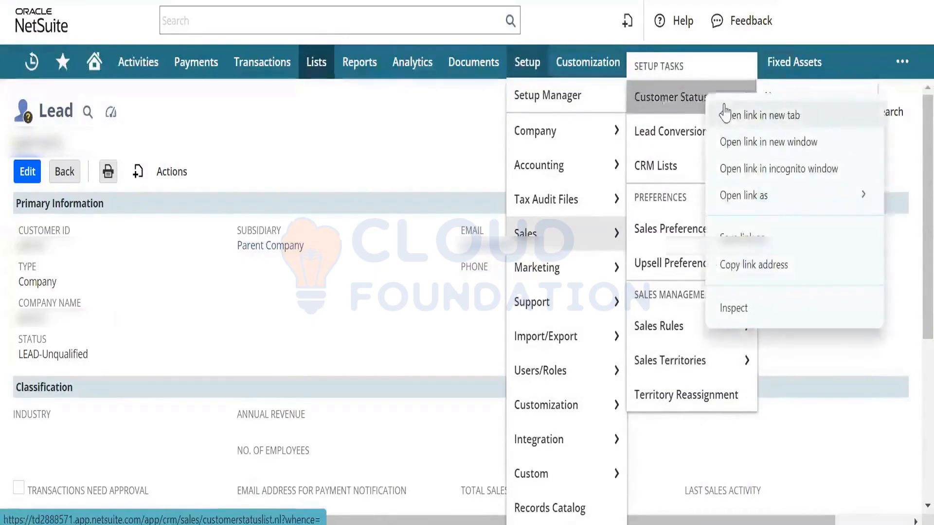
left_click(725, 114)
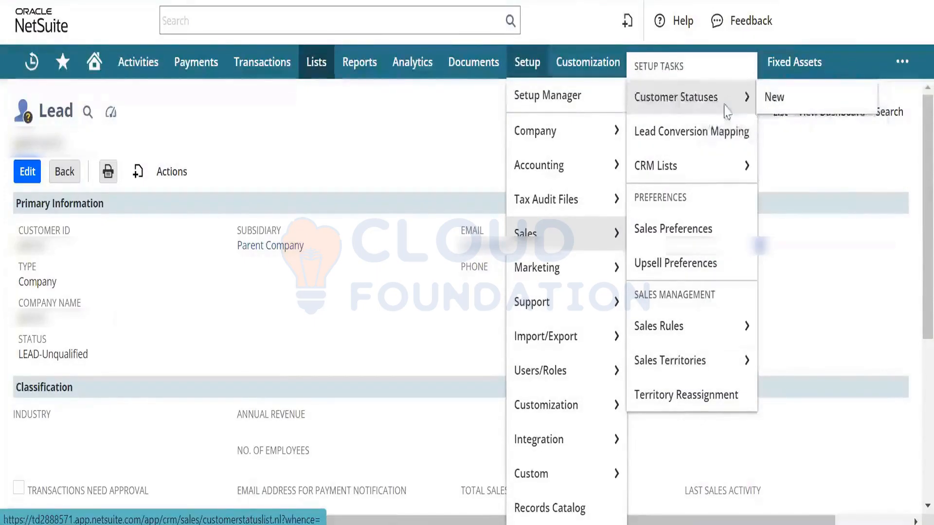
Step: Highlight the Qualified (probability 10) and Unqualified (0) lead statuses, then Closed Won at 100
left_click(727, 111)
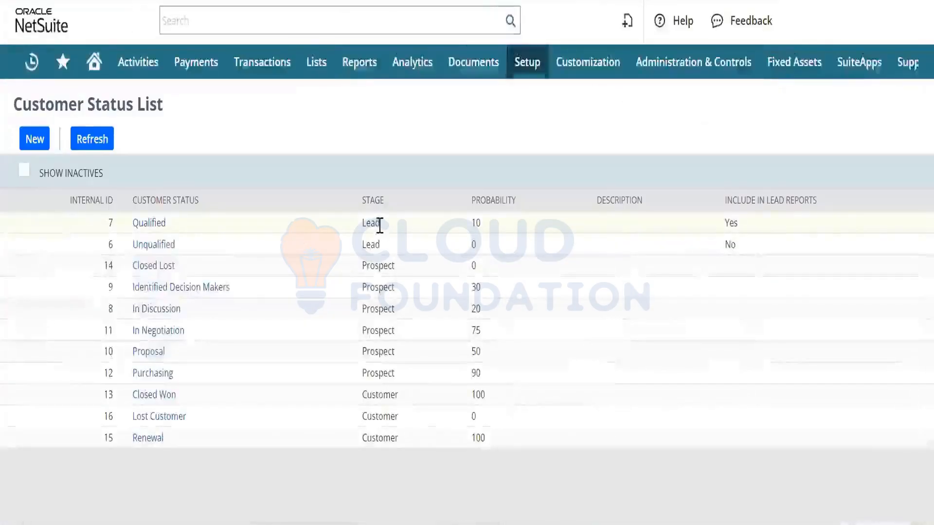
double_click(380, 224)
double_click(380, 244)
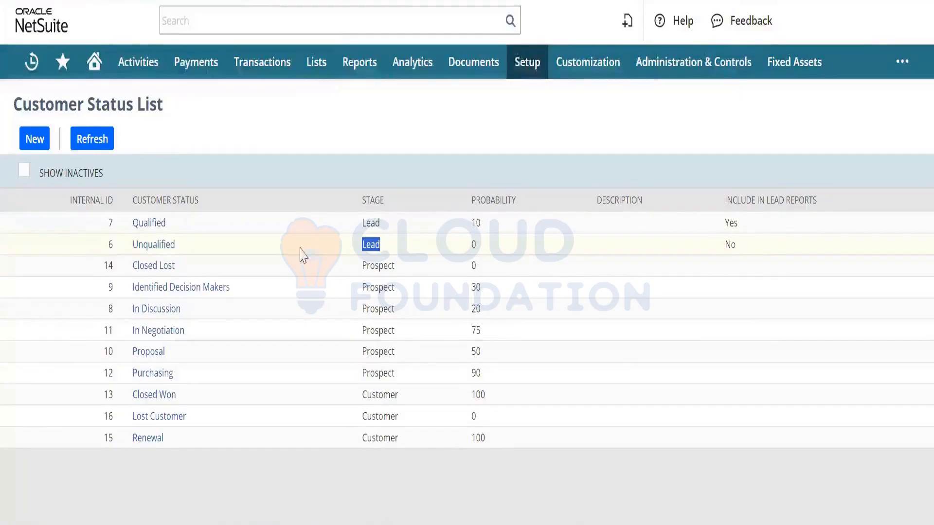
double_click(478, 225)
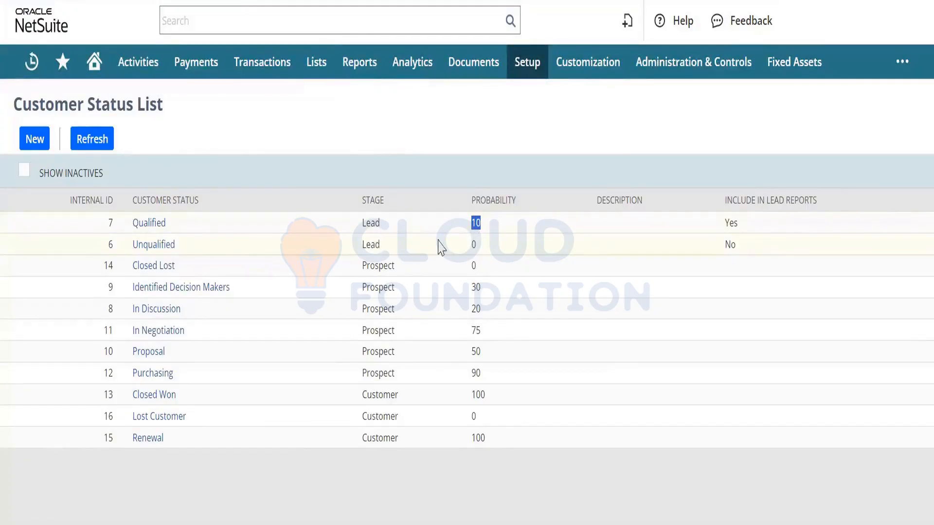
left_click(475, 249)
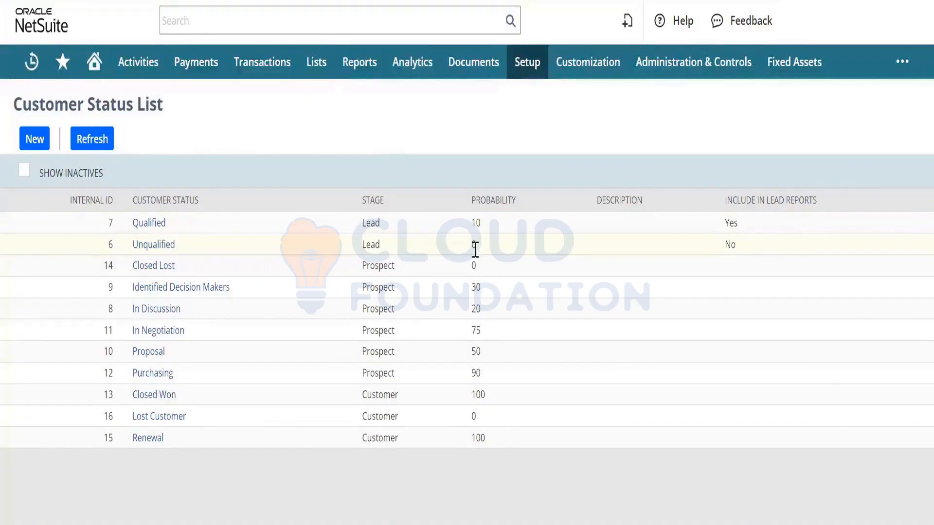
double_click(473, 247)
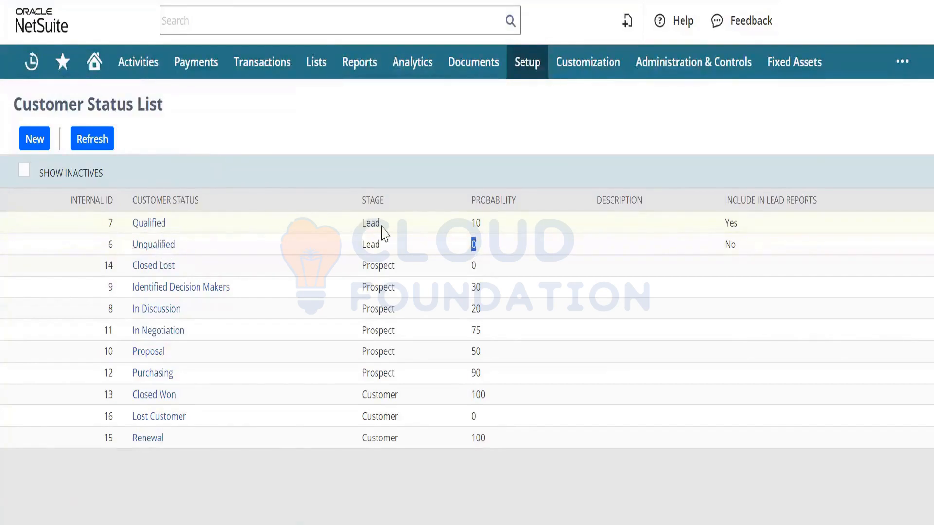
double_click(476, 223)
left_click(481, 295)
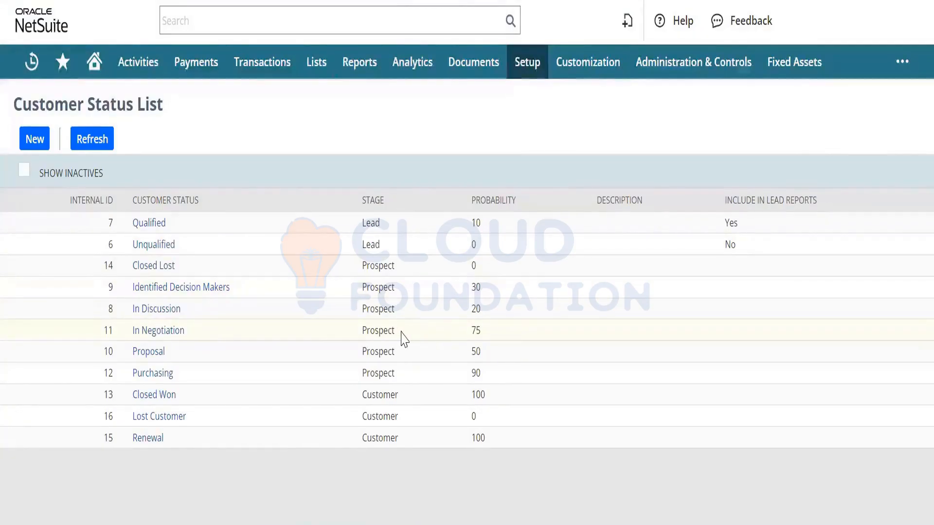
double_click(382, 397)
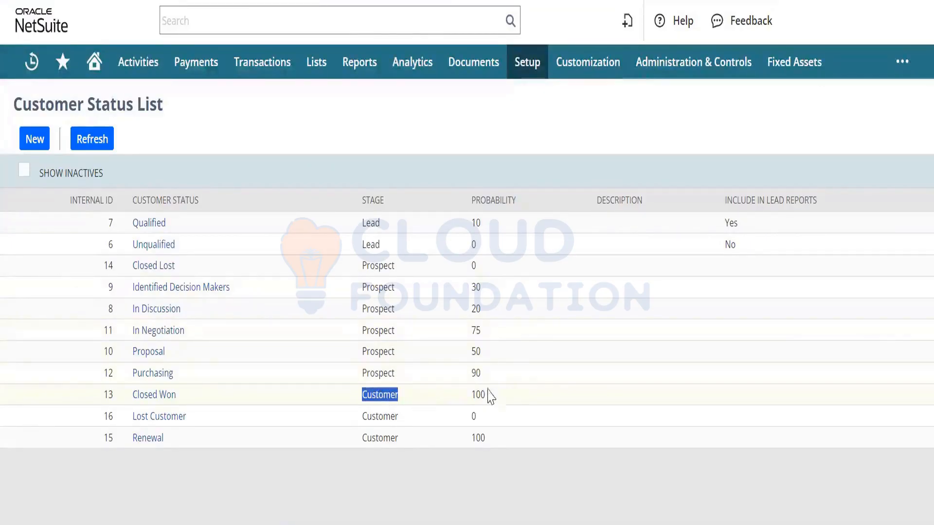
left_click_drag(490, 401, 130, 394)
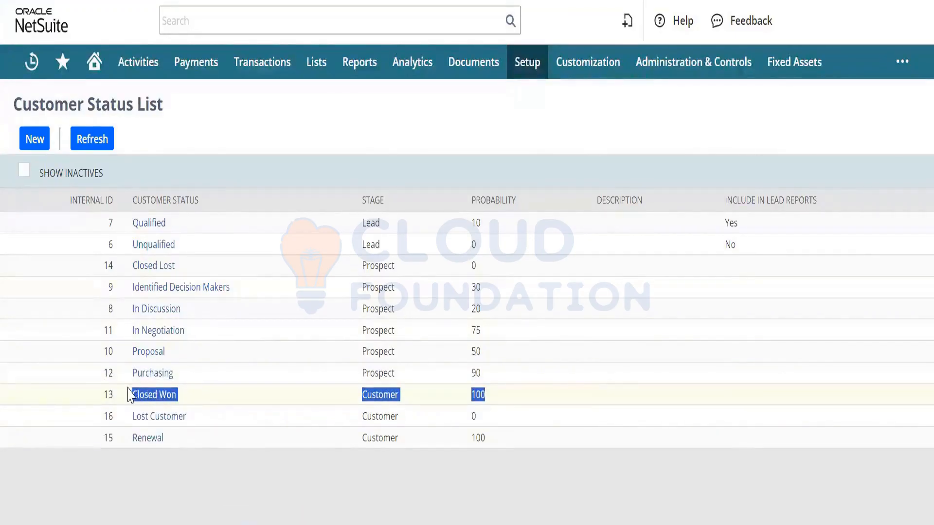